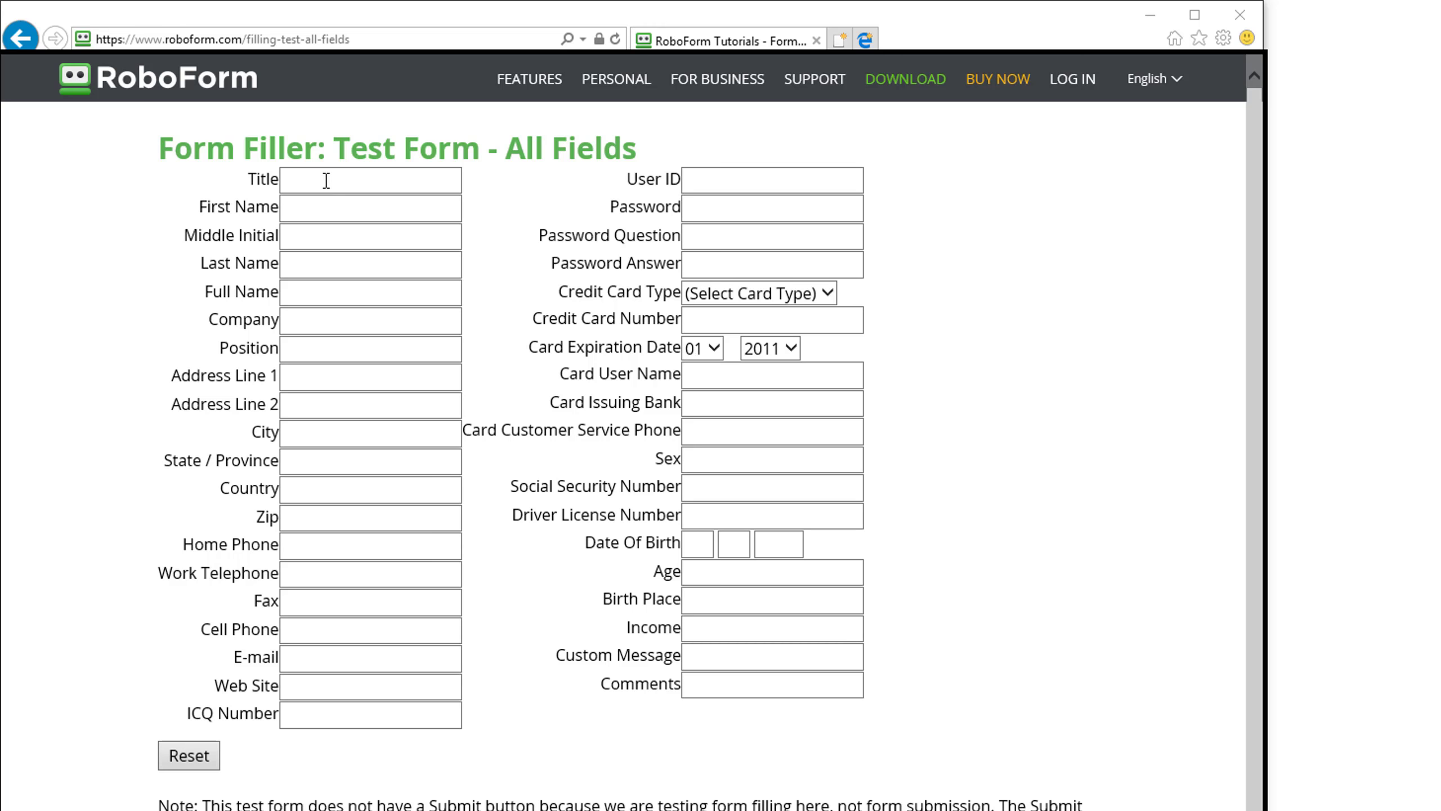
Add a Send Value action targeting the form's Title field that sends "Test Typing Something in a Field".
left_click(326, 181)
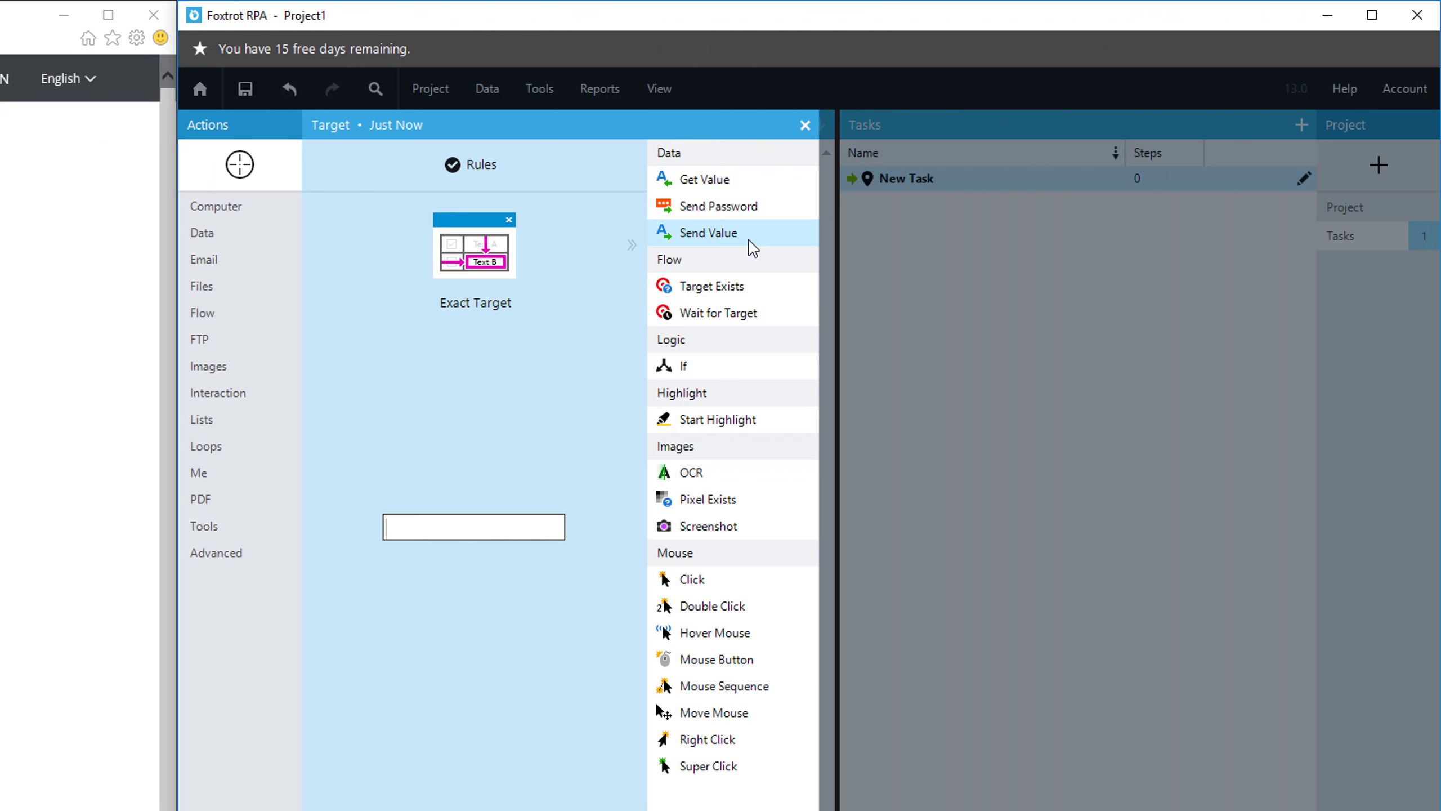
left_click(749, 239)
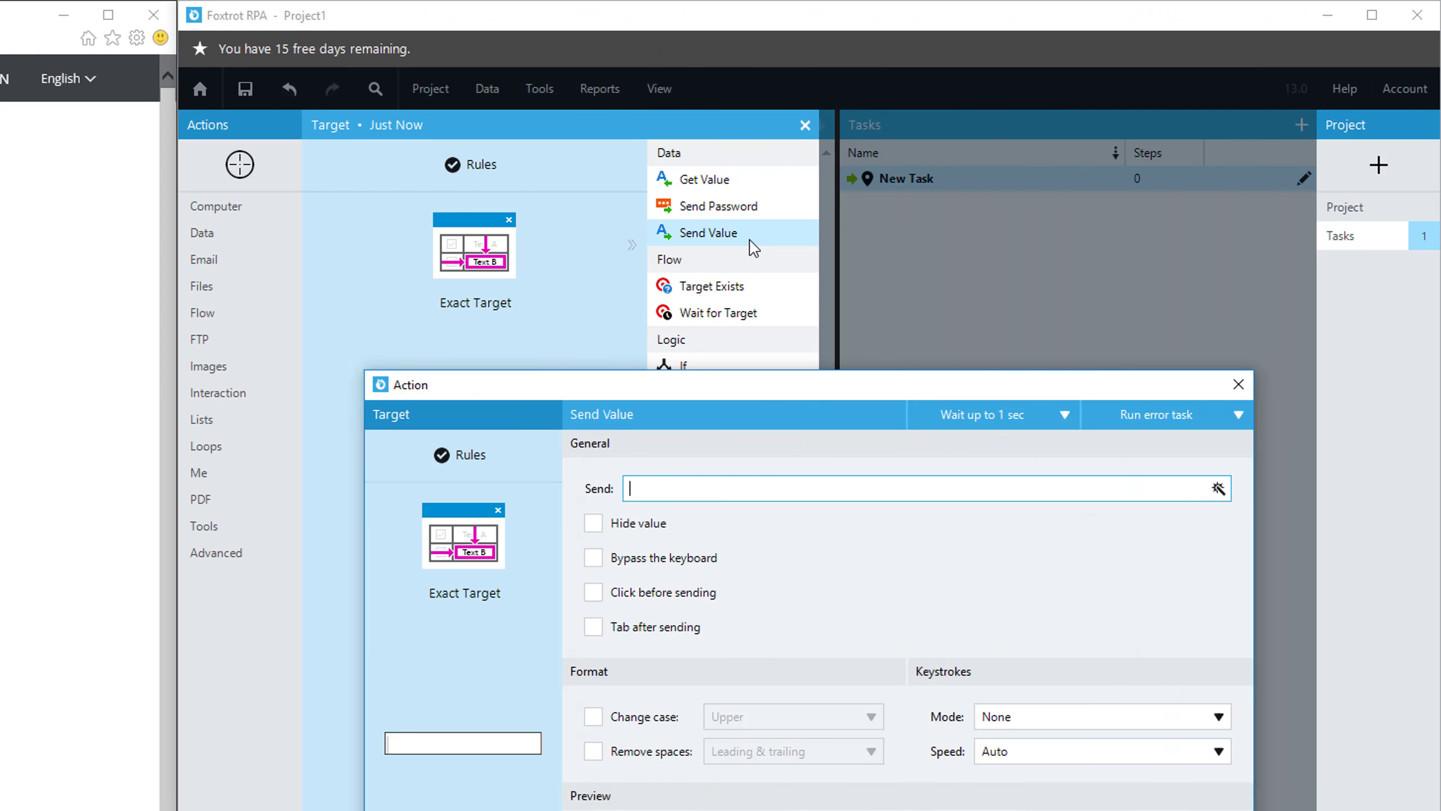
type("Test ")
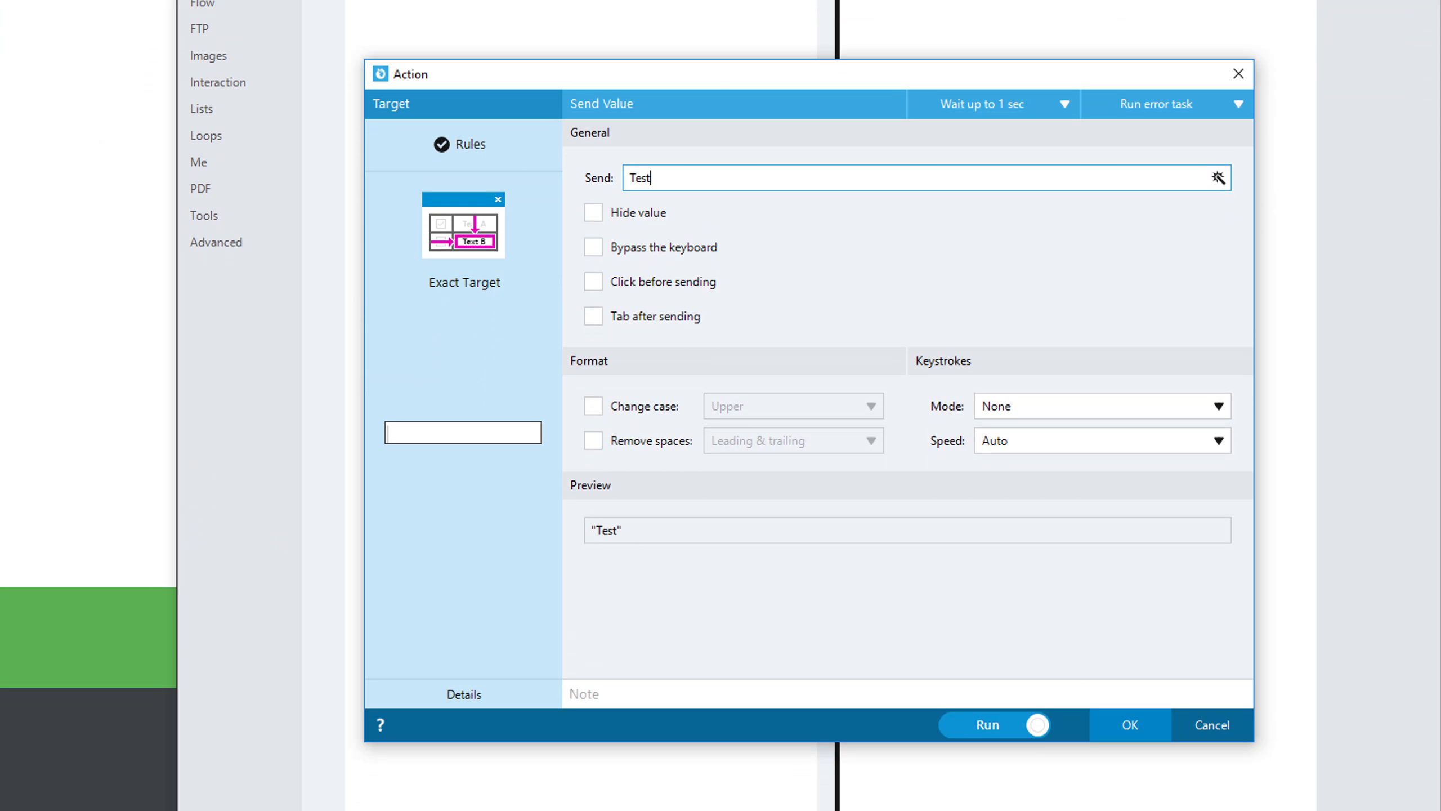
type("Typting")
key("BackSpace")
key("BackSpace")
type("ing Something in a F")
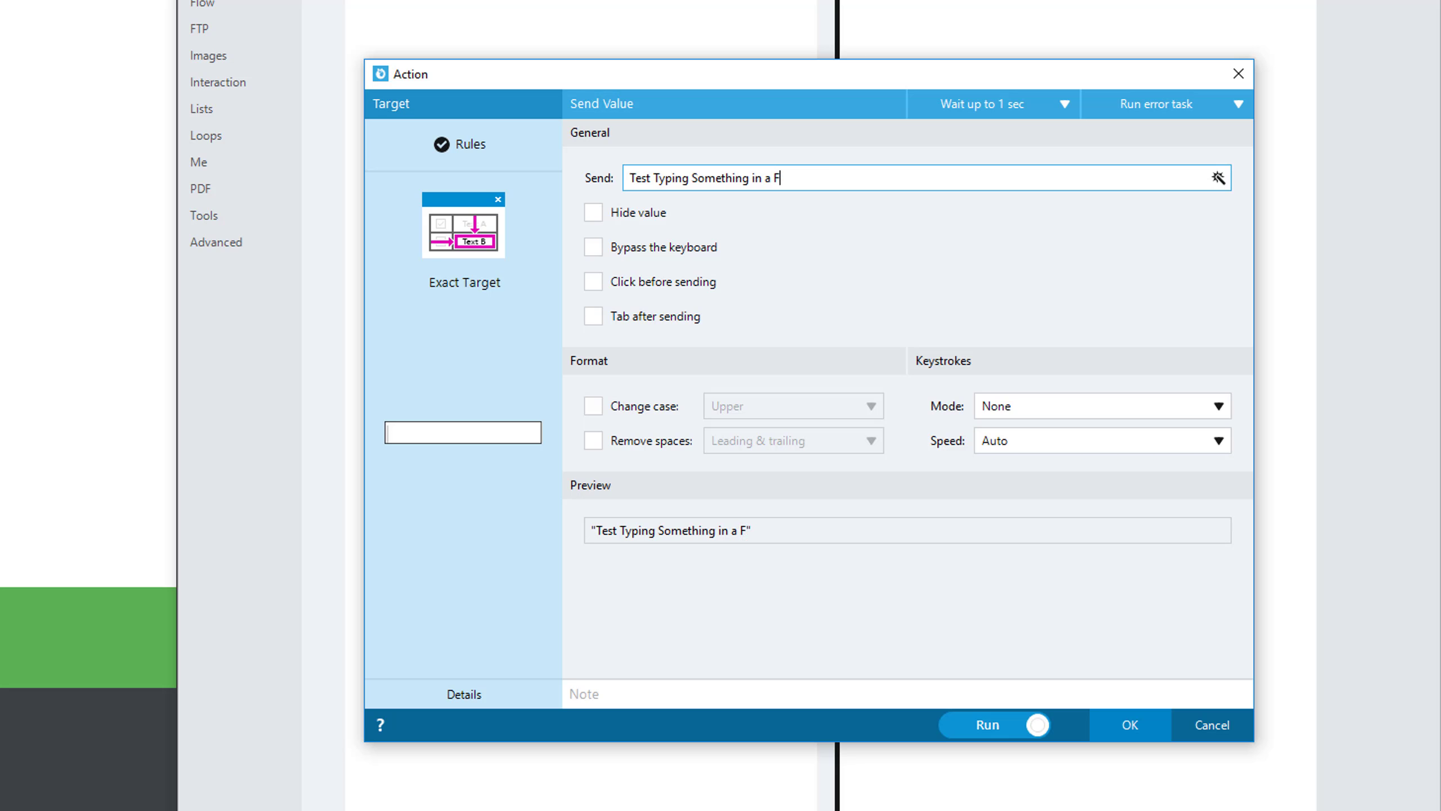
type("ield")
Try hiding the value to send and reveal it again.
left_click(594, 215)
left_click(594, 213)
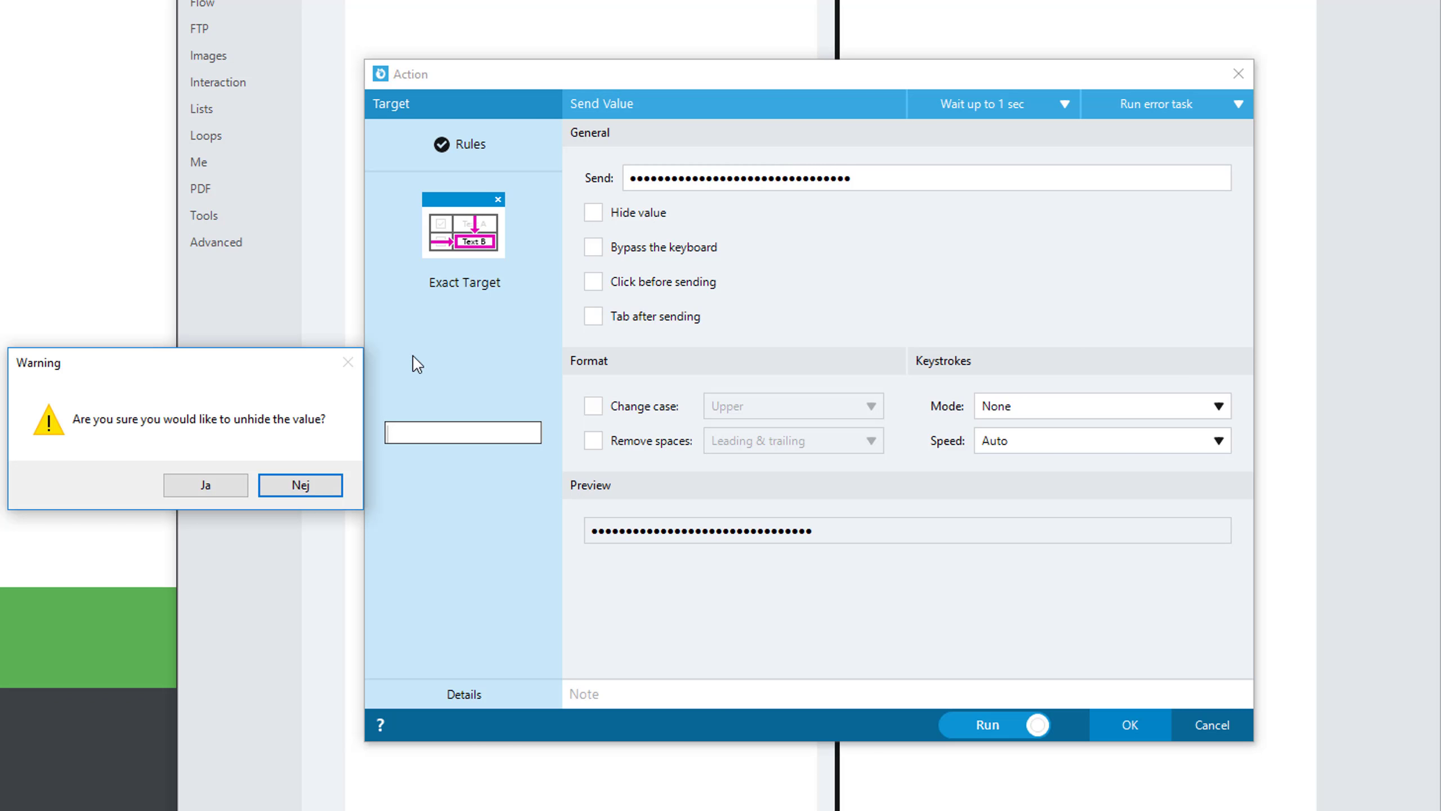
left_click(213, 483)
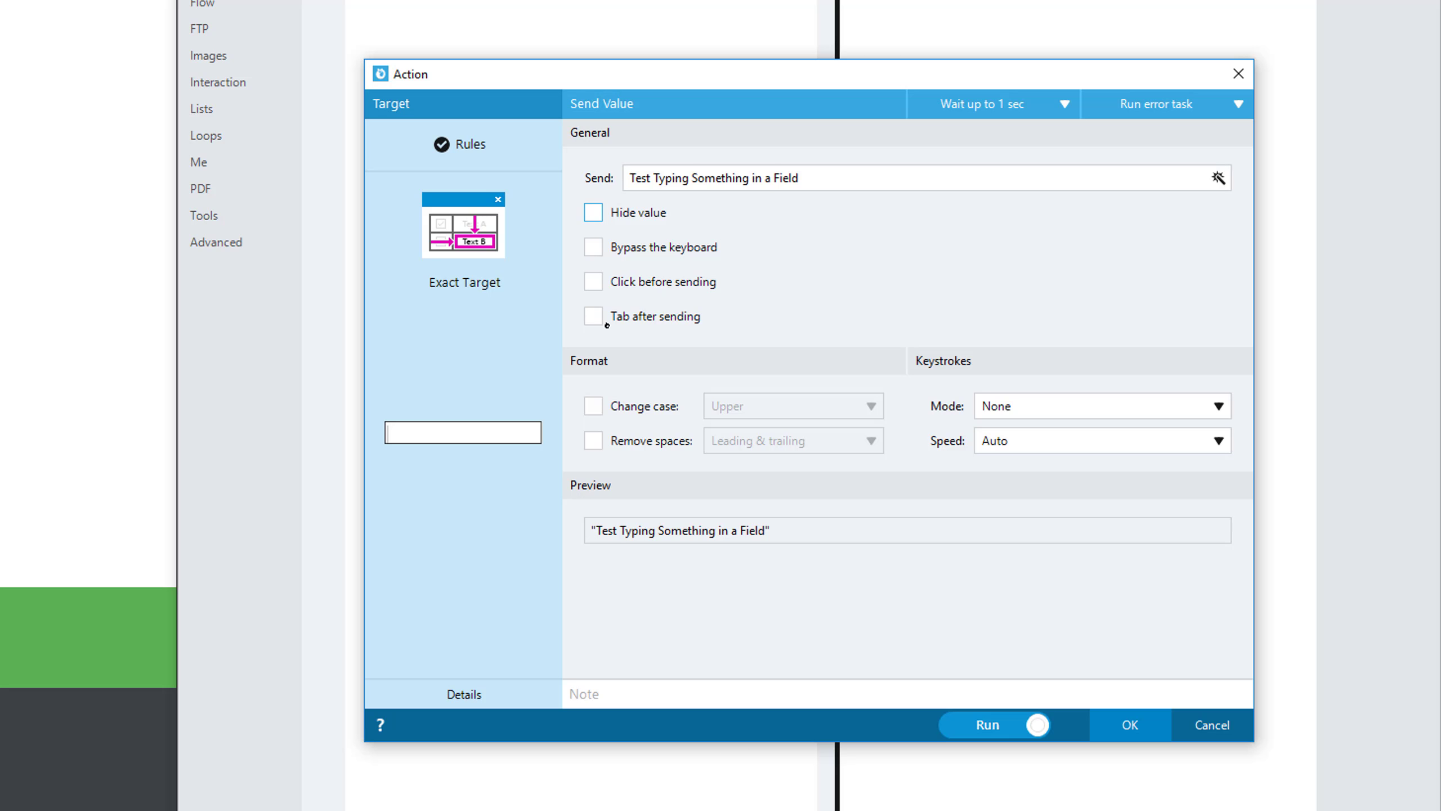
Try the Upper, Lower and Proper case changes on the value to send, and turn case changing off again.
left_click(651, 411)
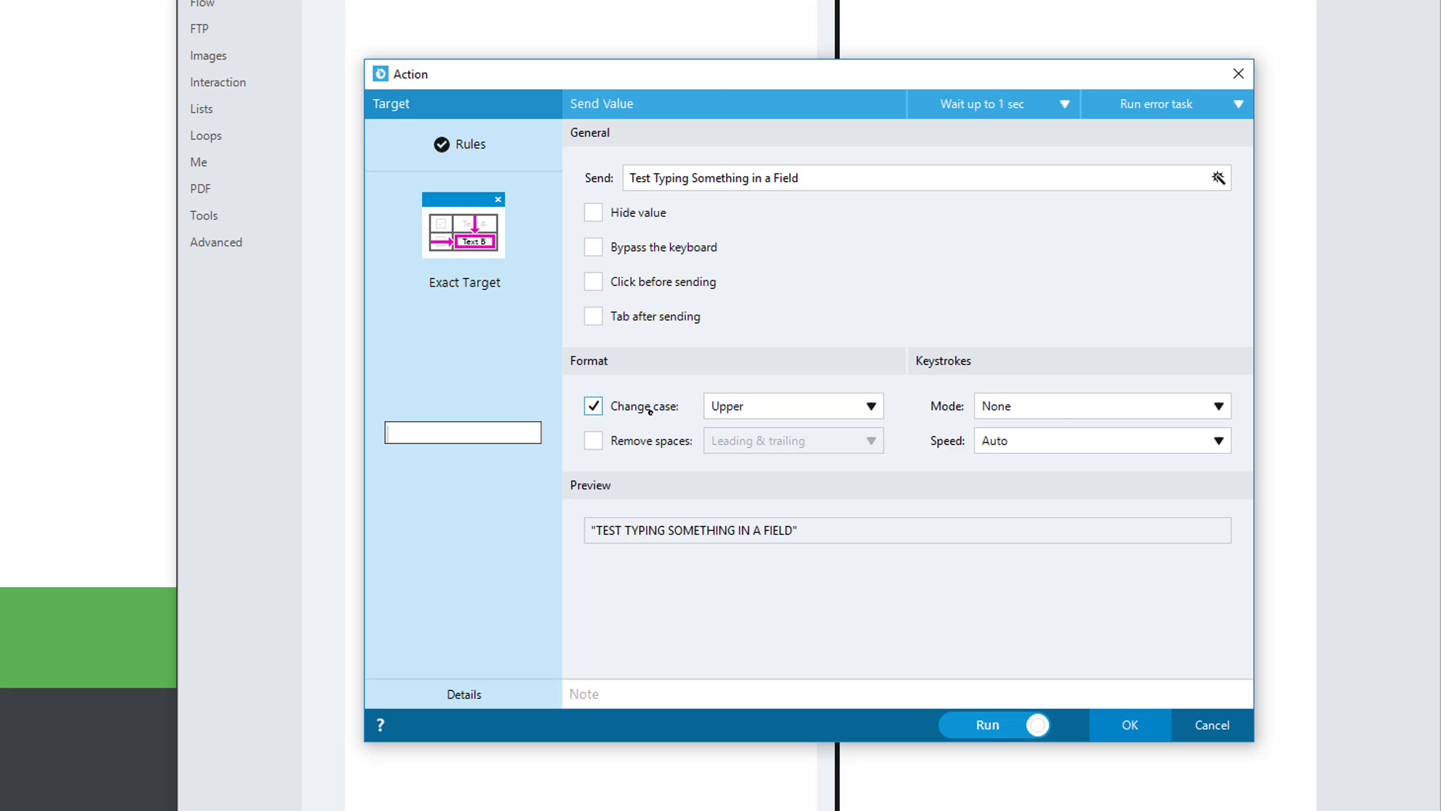
mouse_move(800, 529)
left_mouse_down()
mouse_move(591, 527)
mouse_move(798, 543)
left_mouse_up()
left_click(775, 402)
left_click(779, 456)
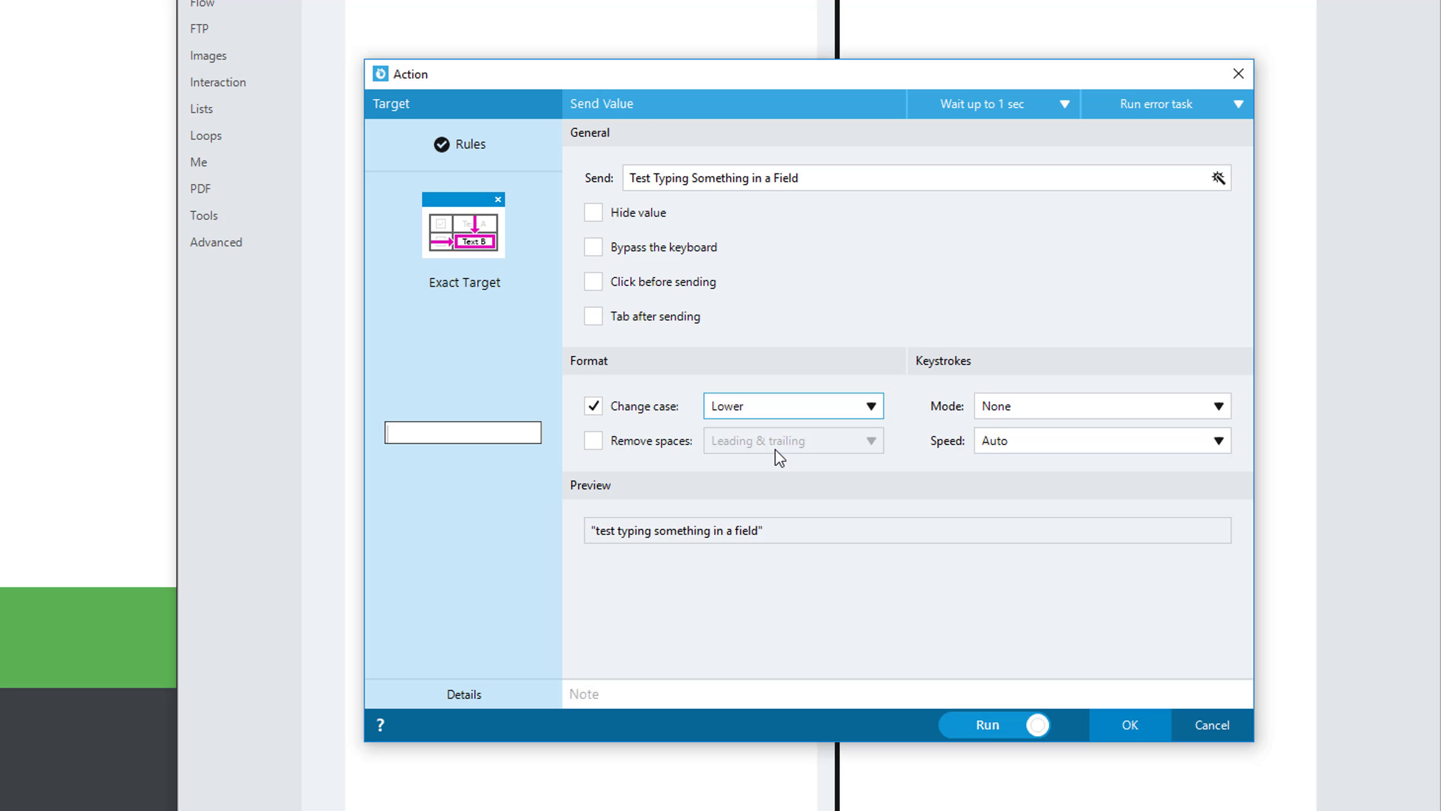
left_click(772, 405)
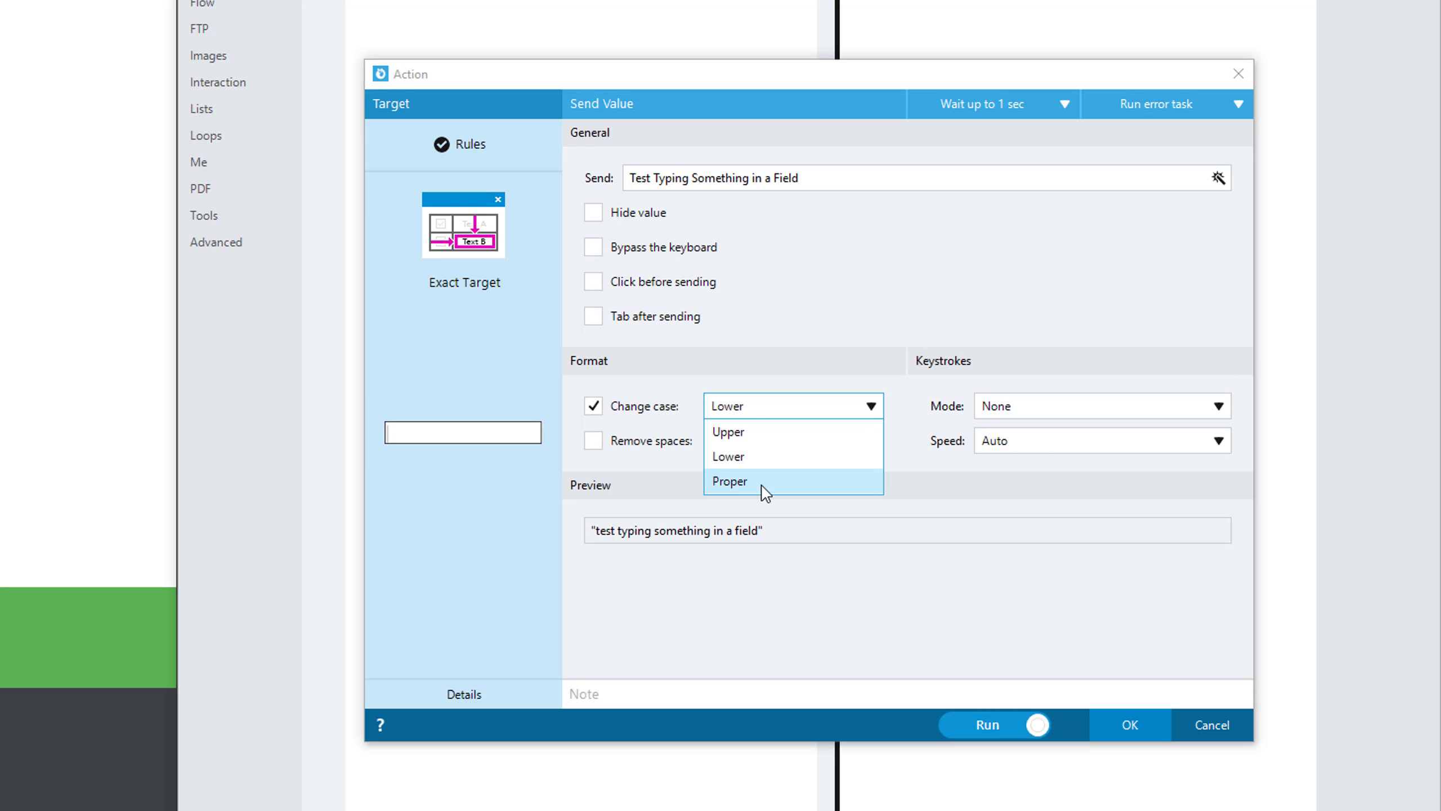
left_click(762, 486)
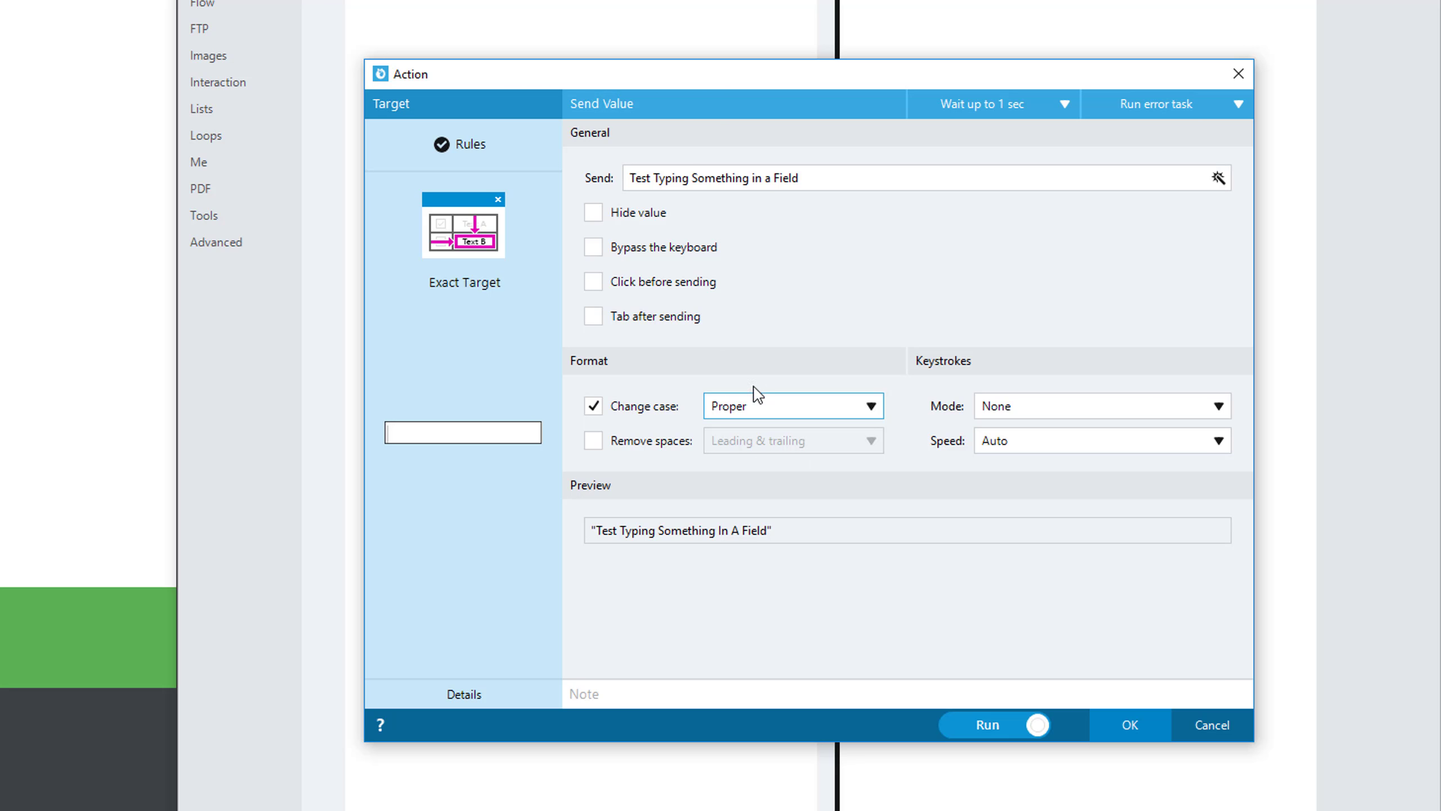
left_click(620, 403)
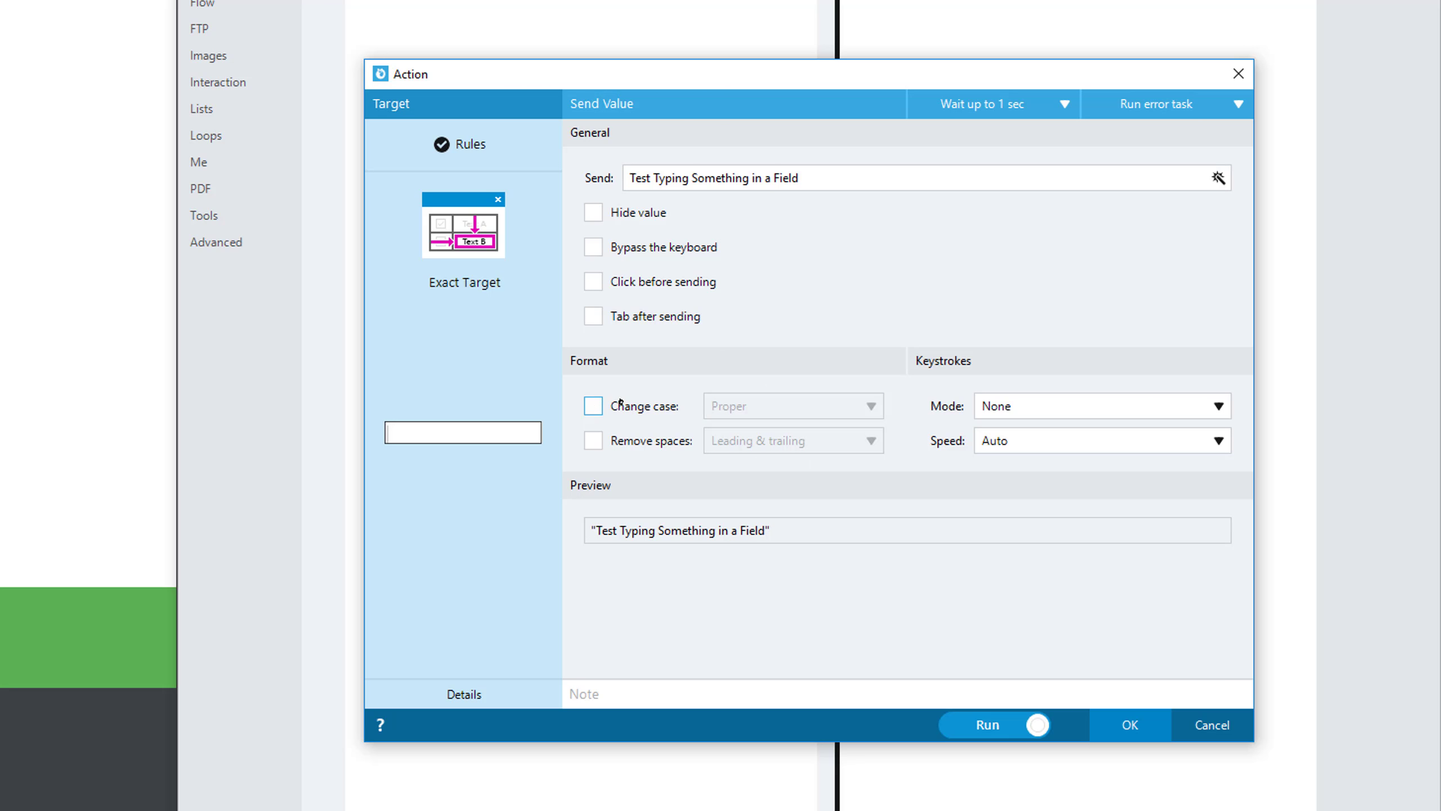
Test removing leading and trailing spaces on the padded value, delete the extra spaces and turn the option off again.
left_click(643, 441)
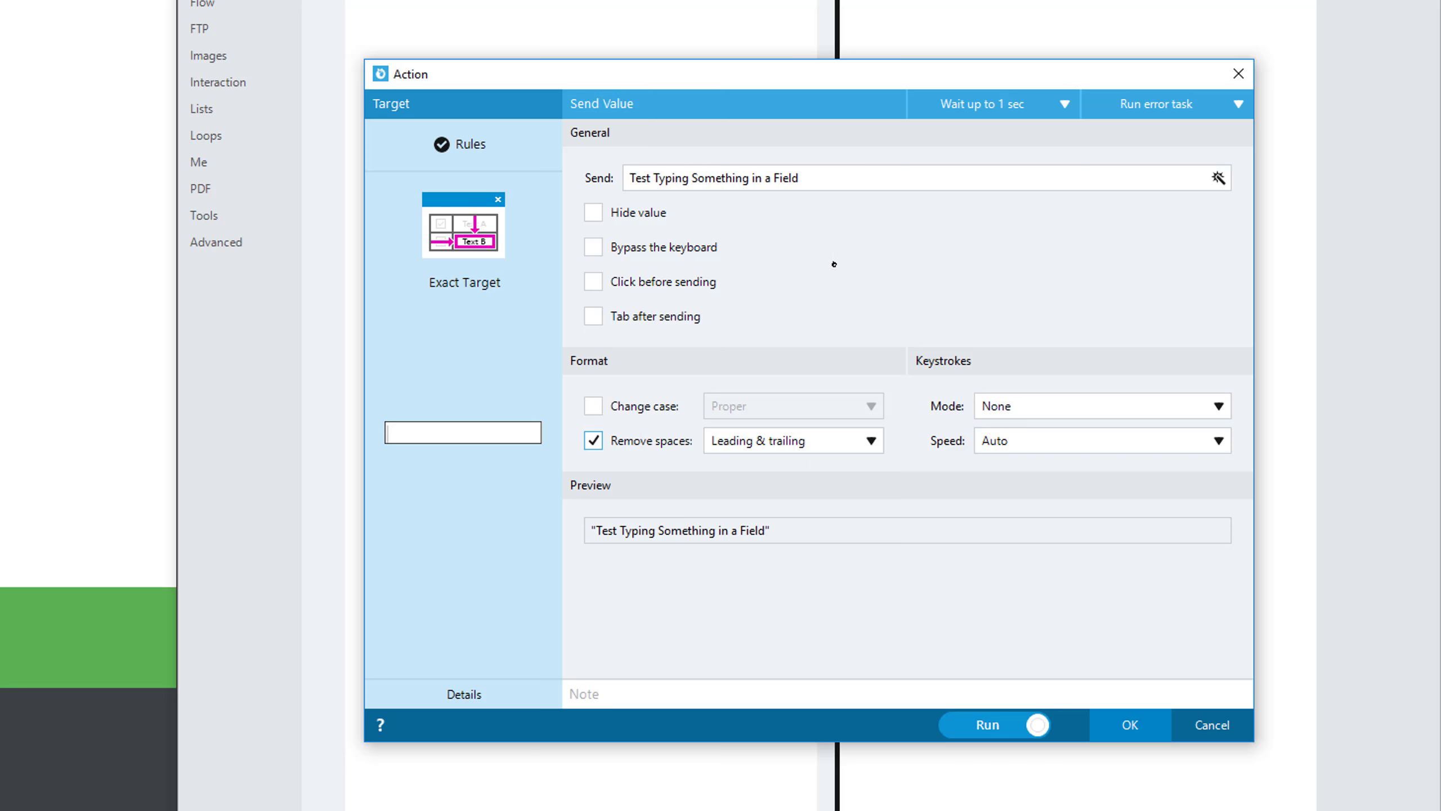
left_click(870, 171)
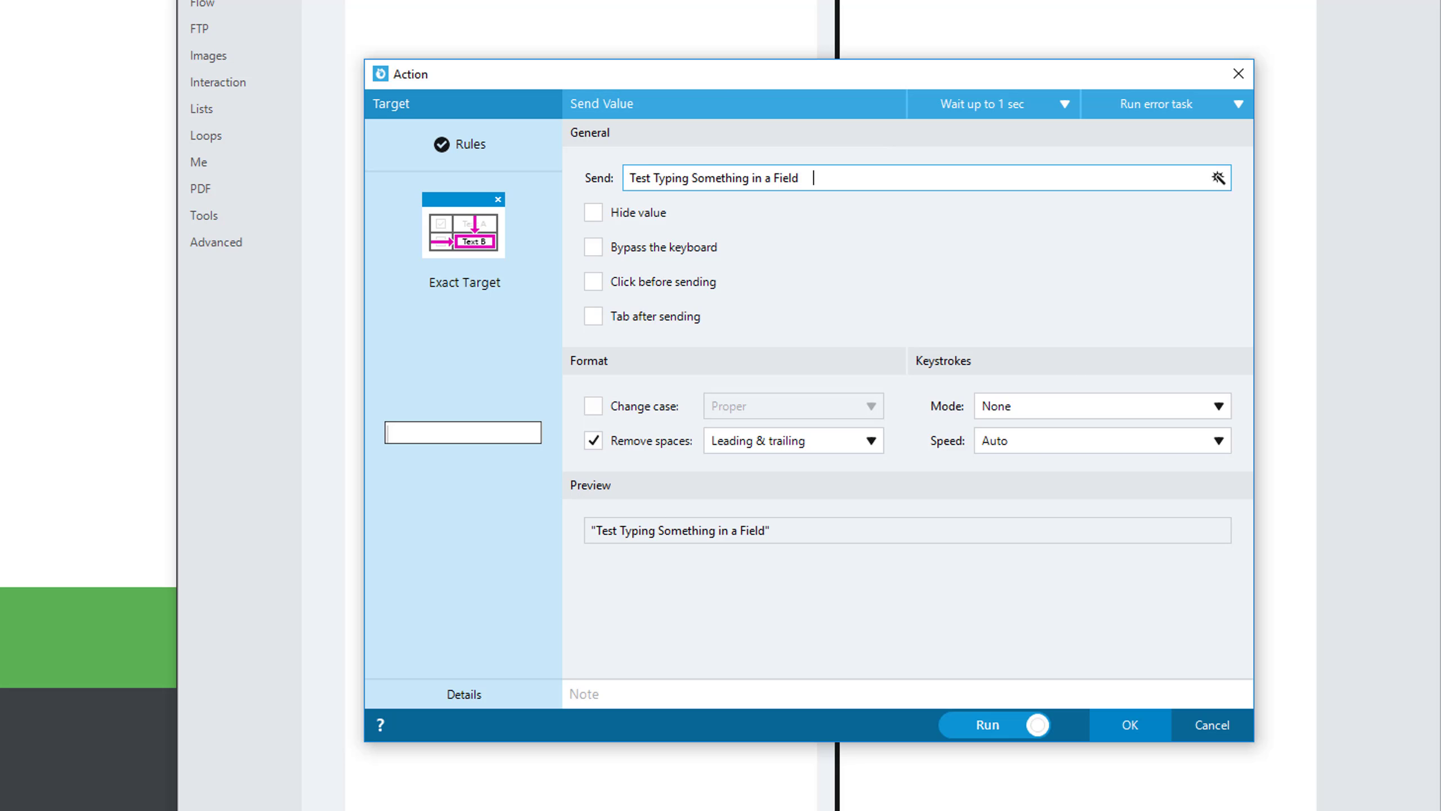
left_click(632, 178)
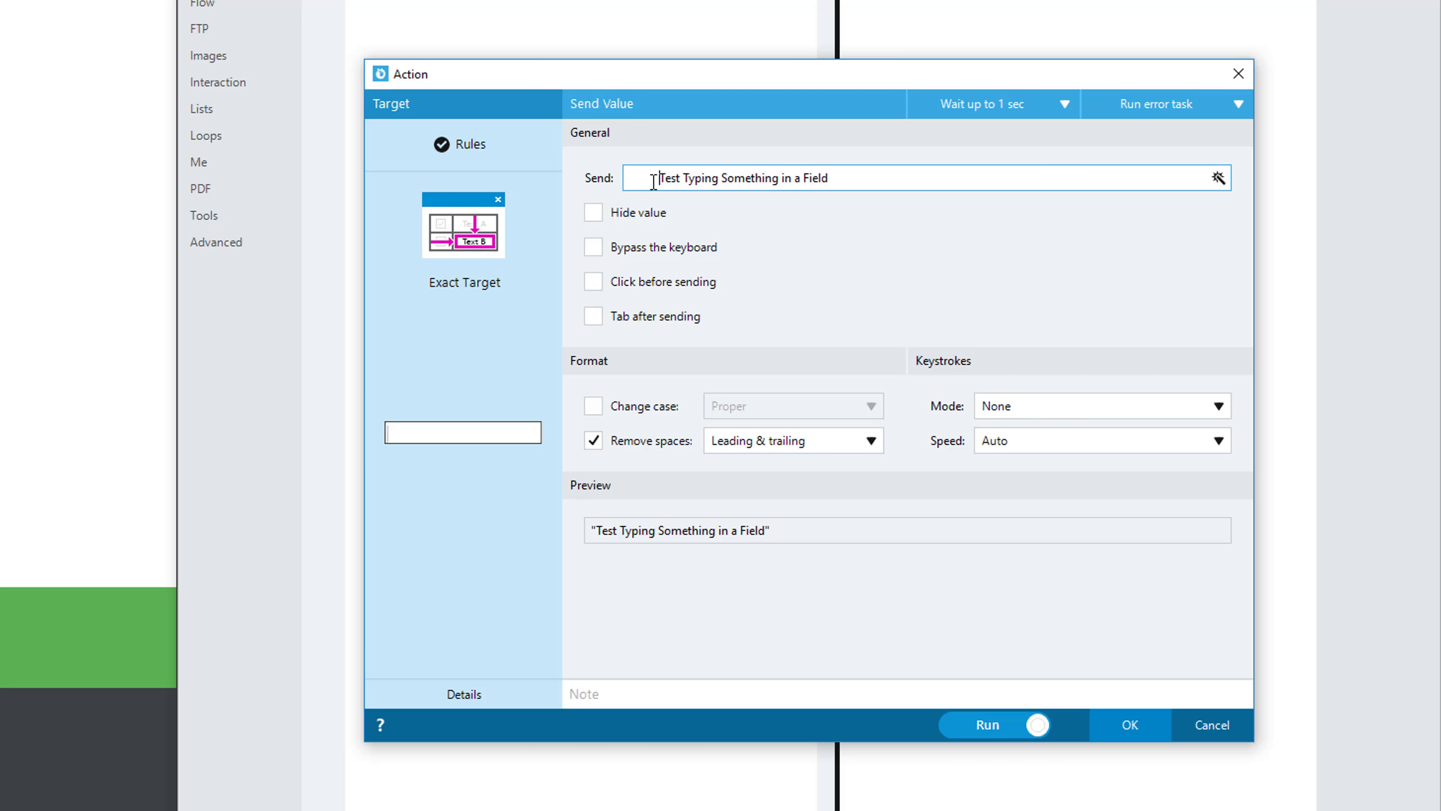
mouse_move(816, 537)
left_mouse_down()
mouse_move(575, 518)
mouse_move(798, 534)
left_mouse_up()
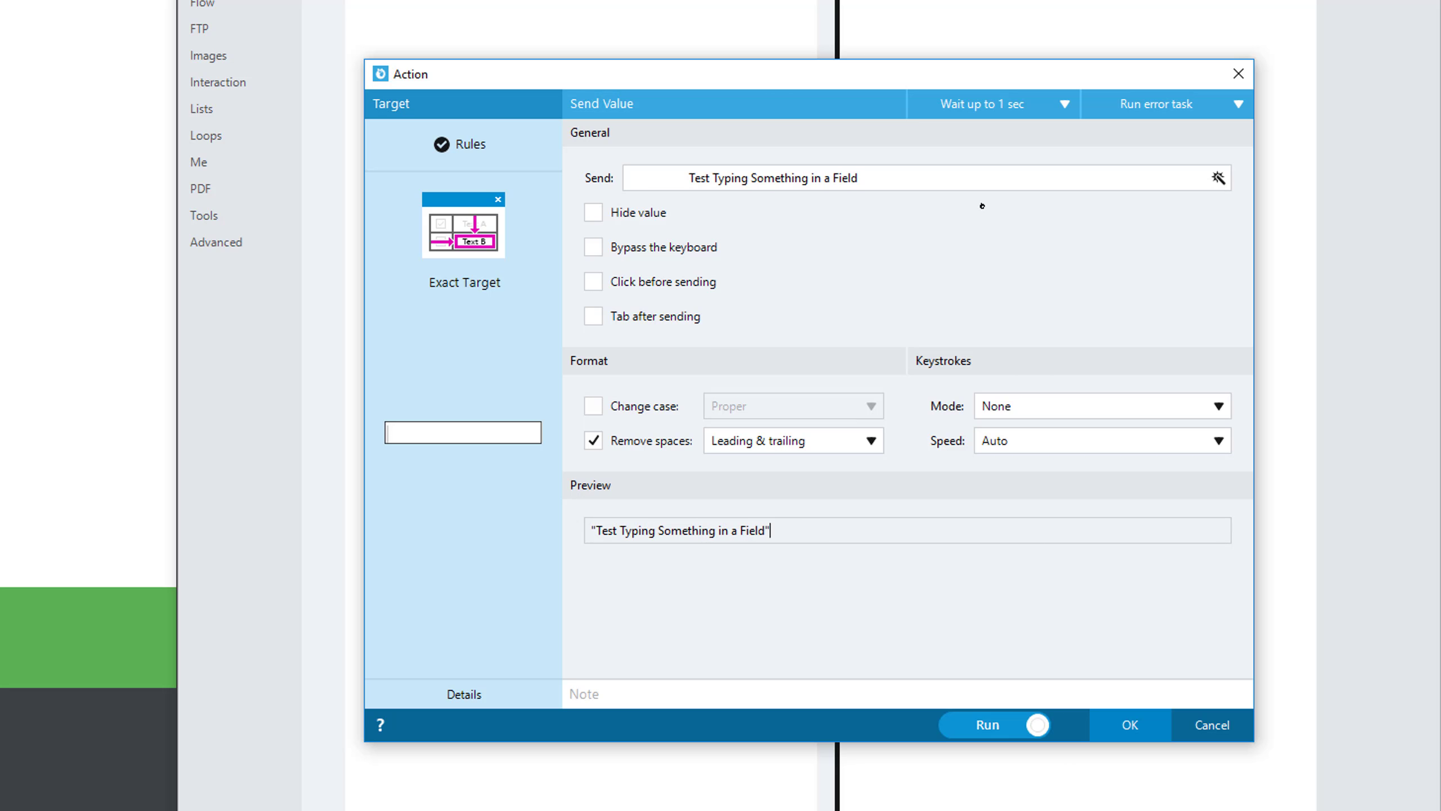
left_click(1001, 170)
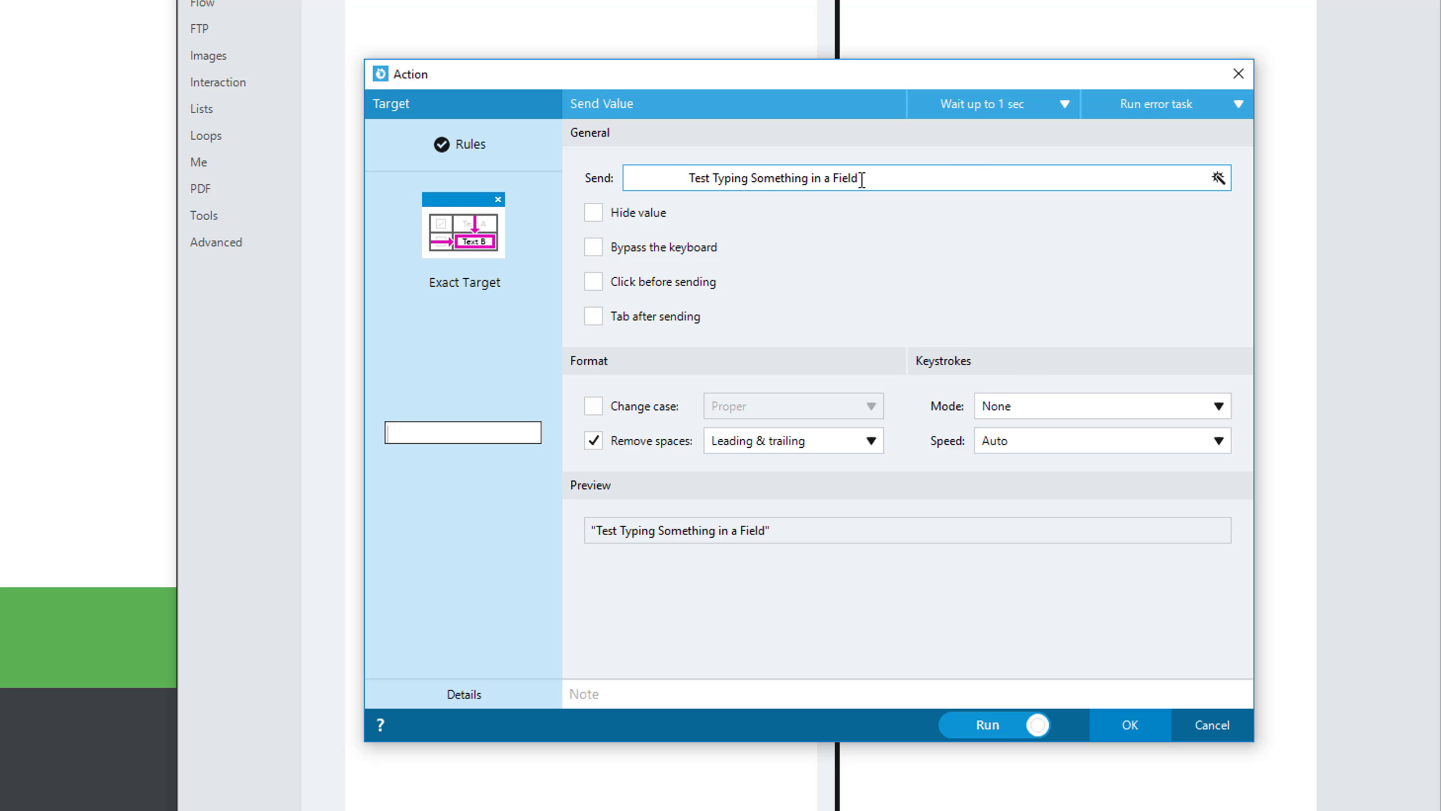
left_click_drag(860, 180, 961, 178)
key("BackSpace")
left_click_drag(689, 178, 559, 181)
key("BackSpace")
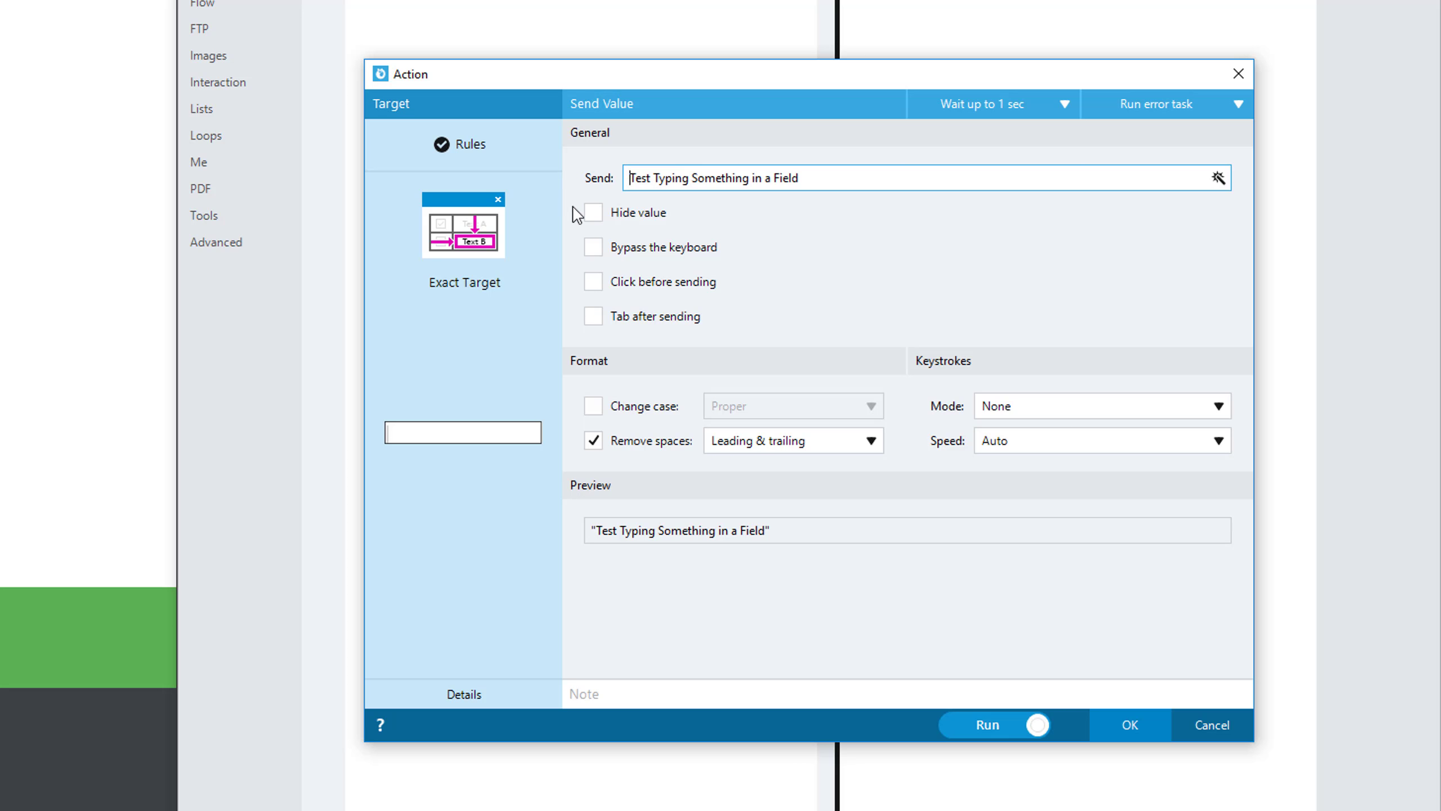
left_click(615, 437)
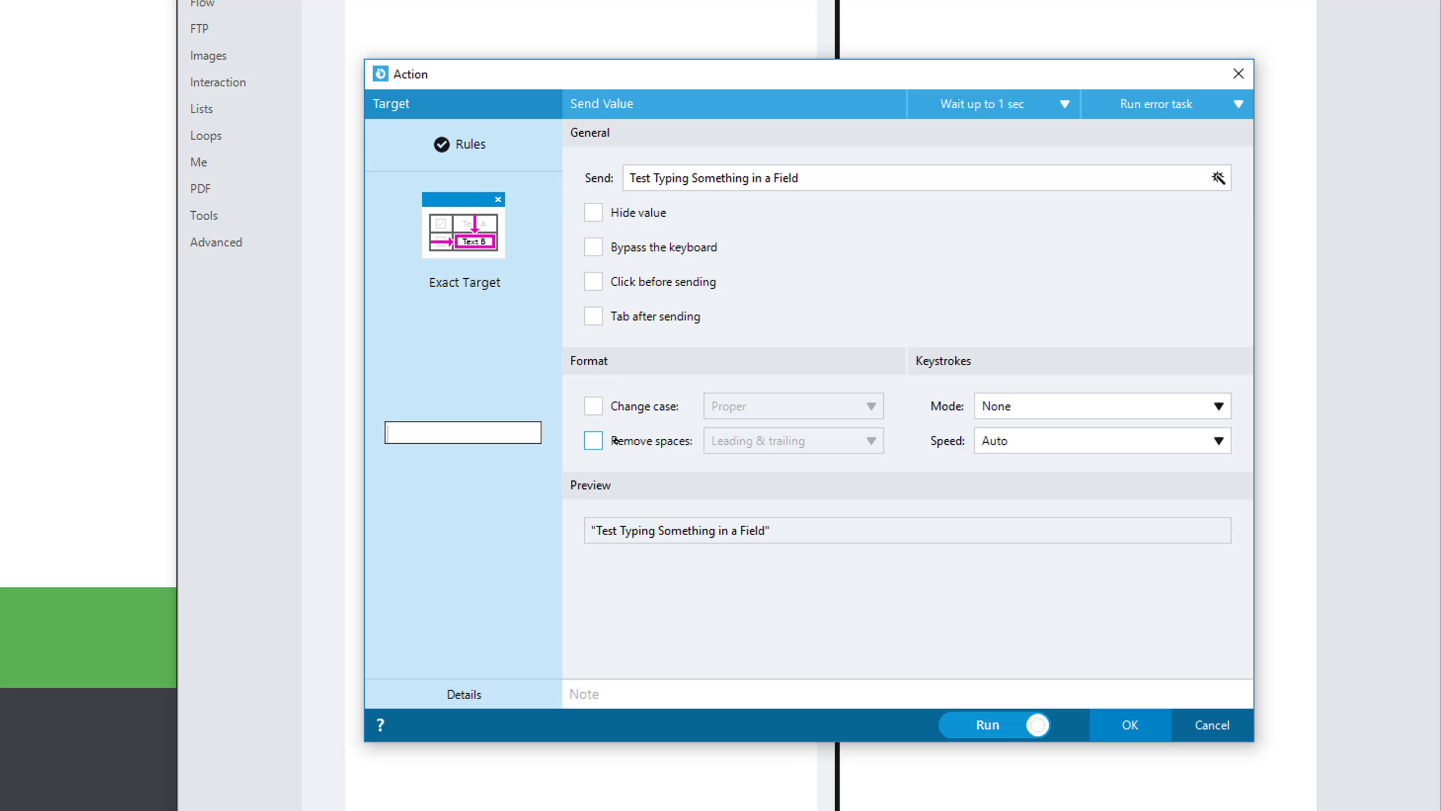
Set the keystroke mode to Overwrite and fill the web form's Title field with "Here is some text".
left_click(1065, 404)
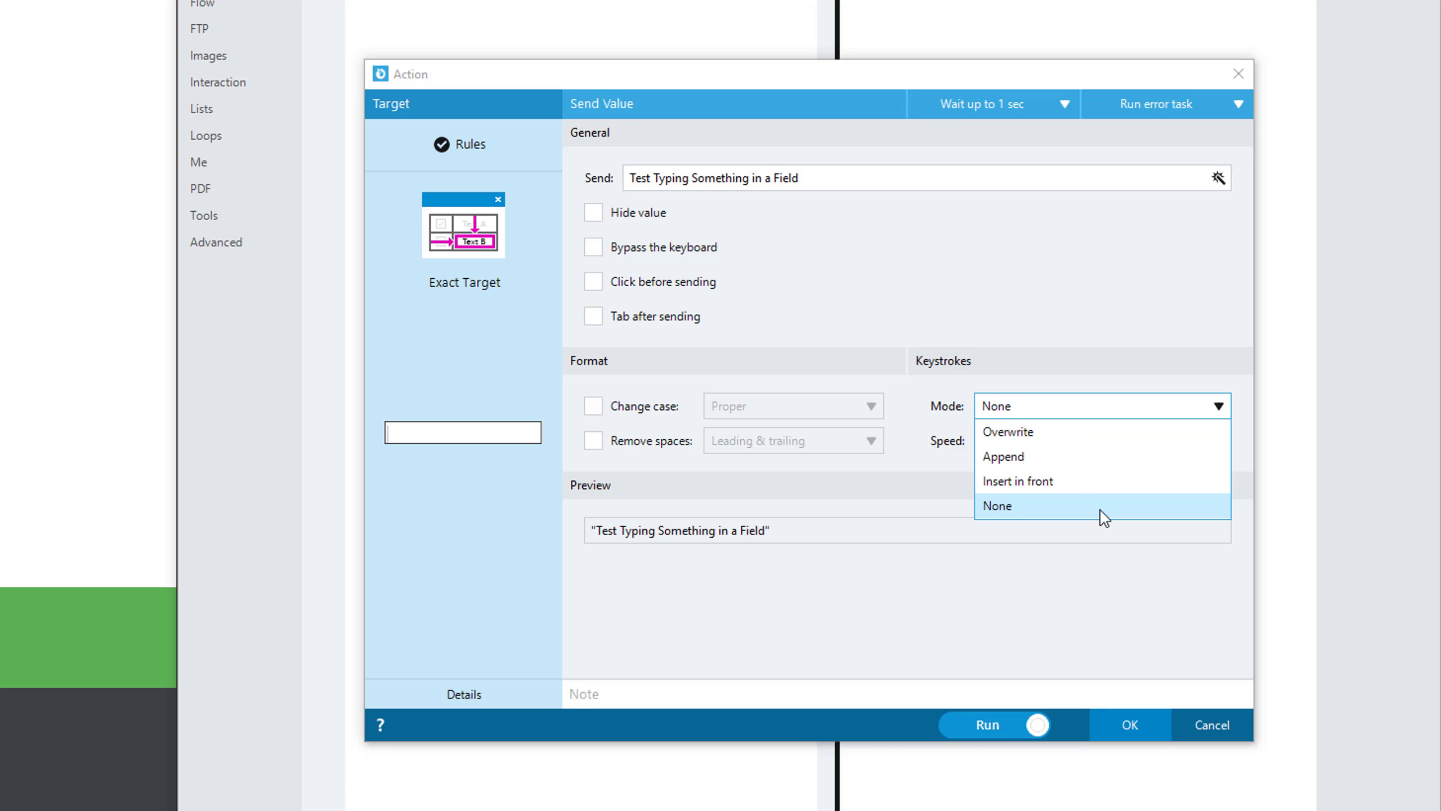
left_click(1076, 432)
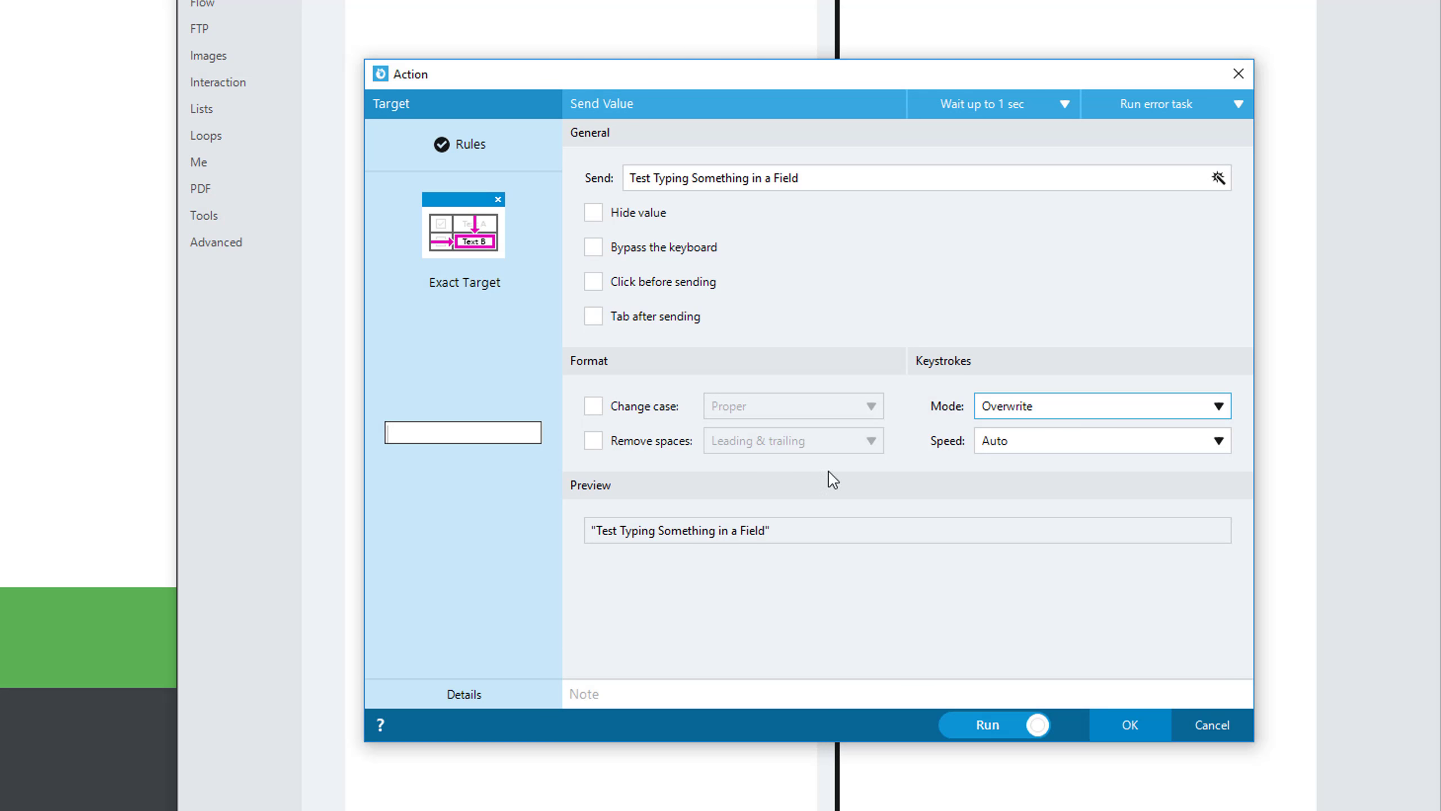
left_click(211, 138)
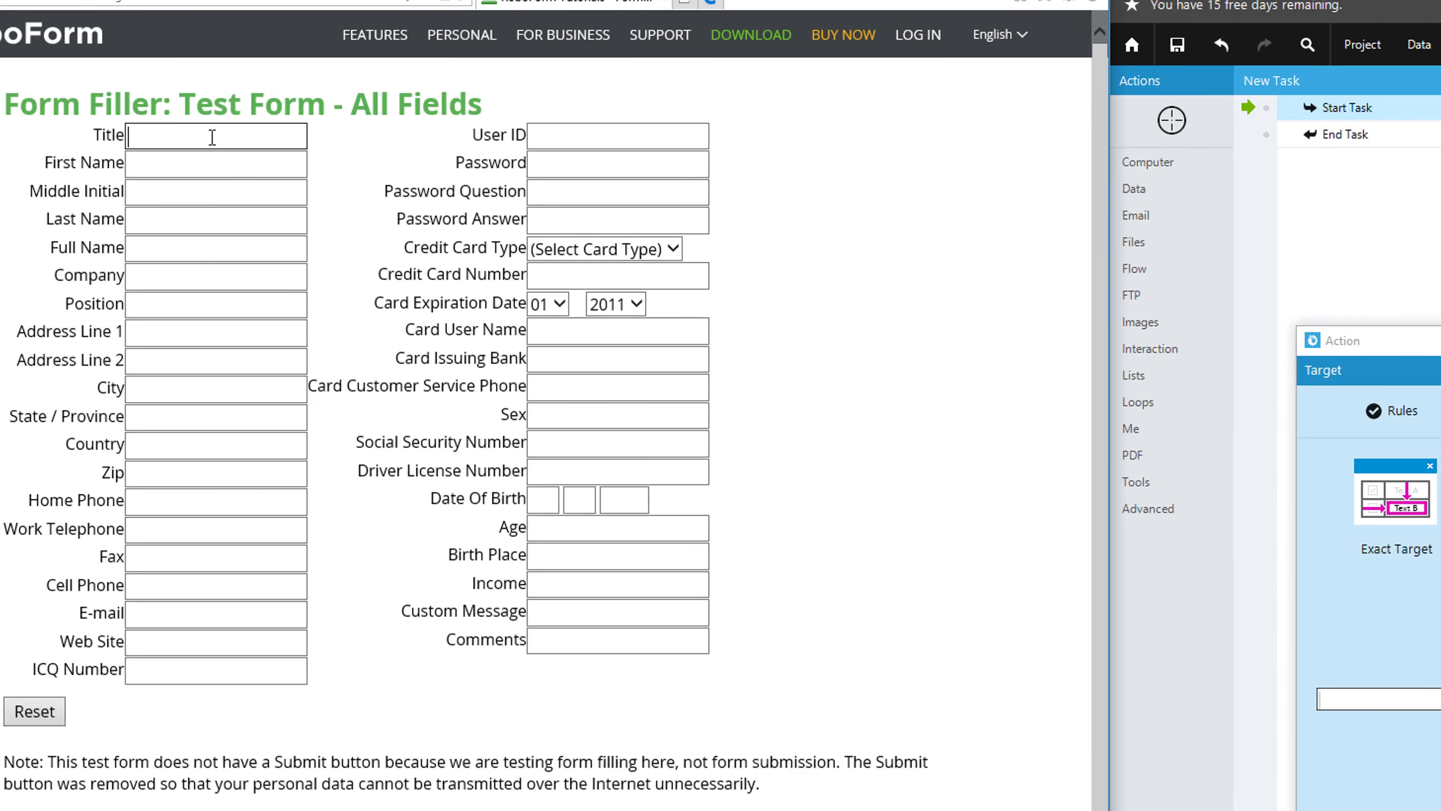
type("Here is some te")
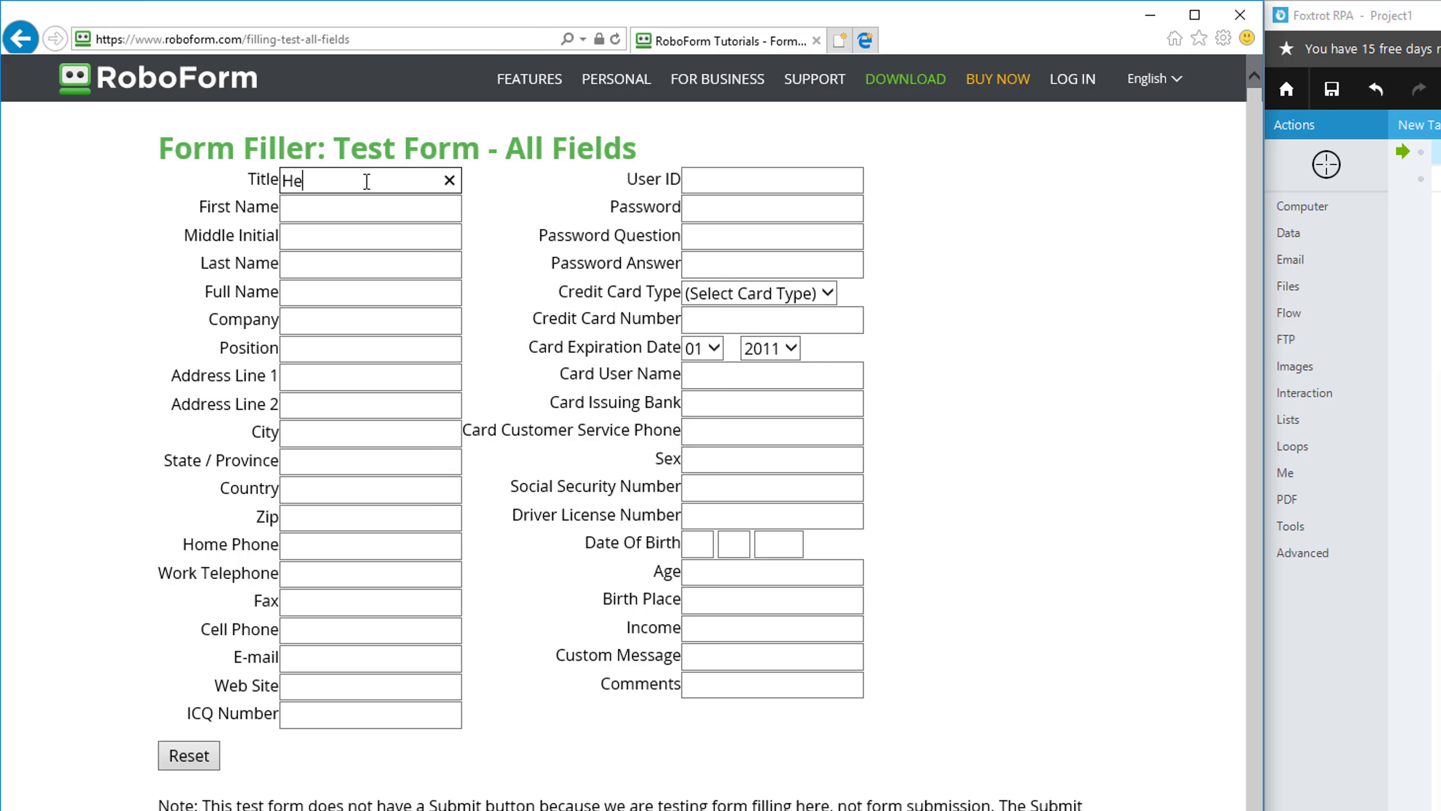
type("xt")
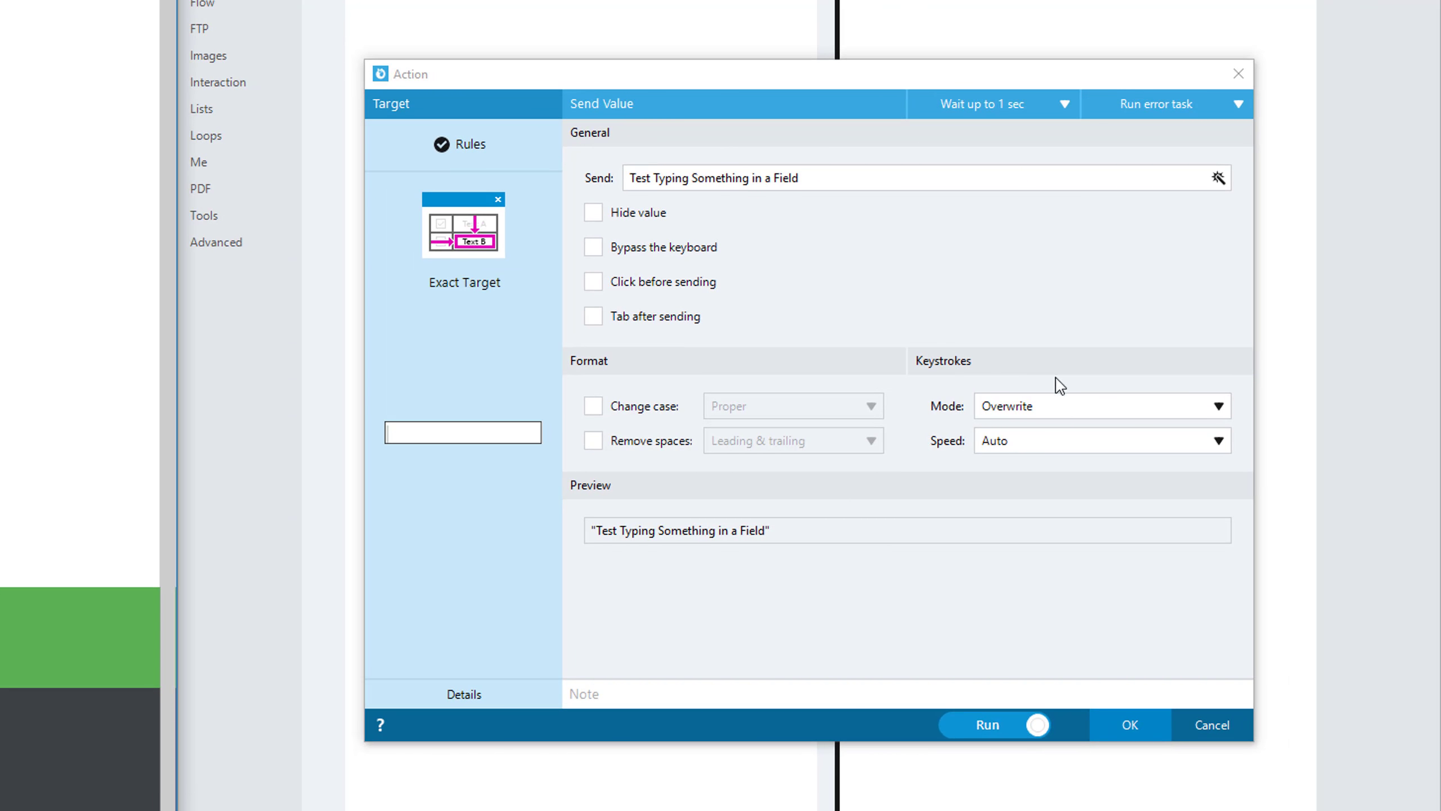
left_click(1112, 400)
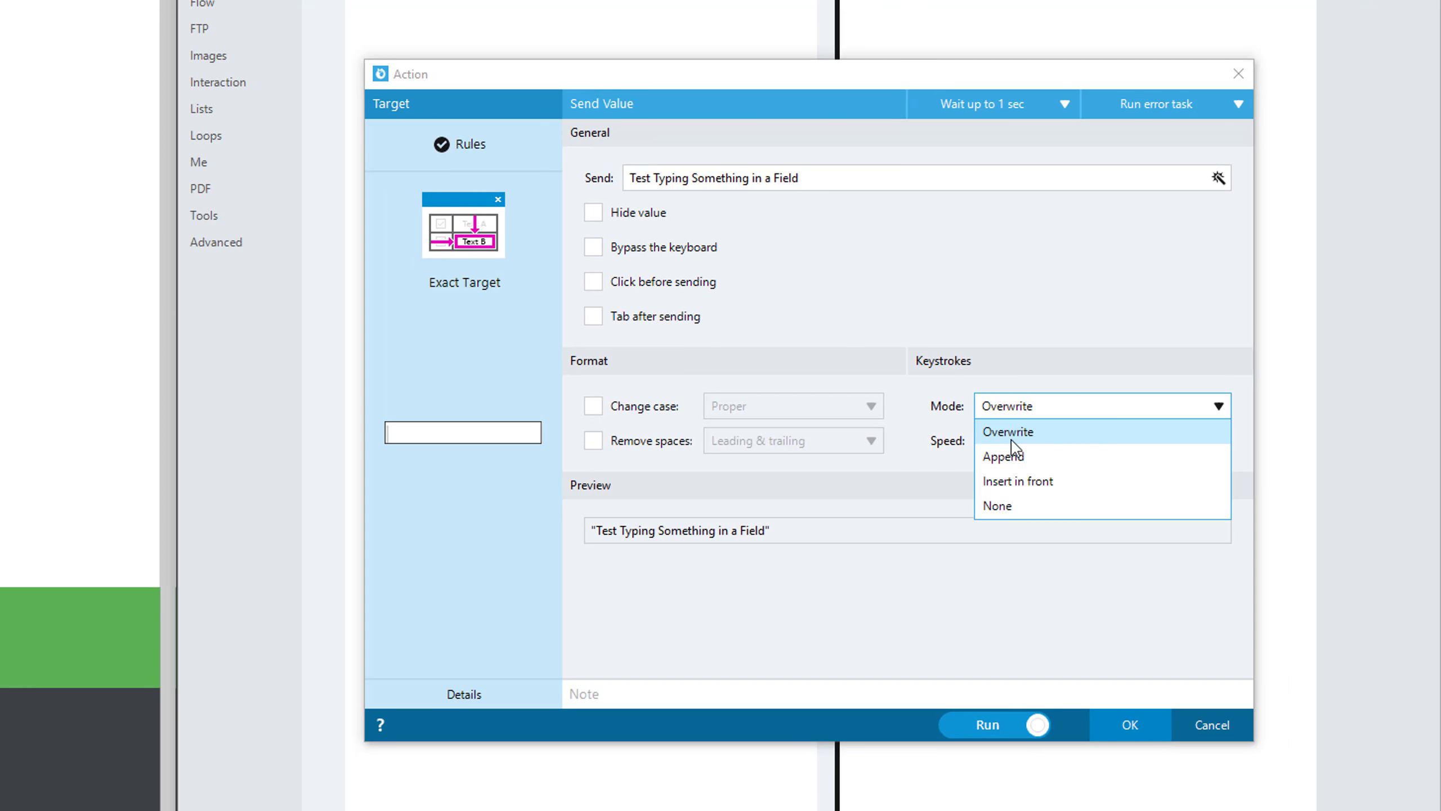
left_click(1012, 576)
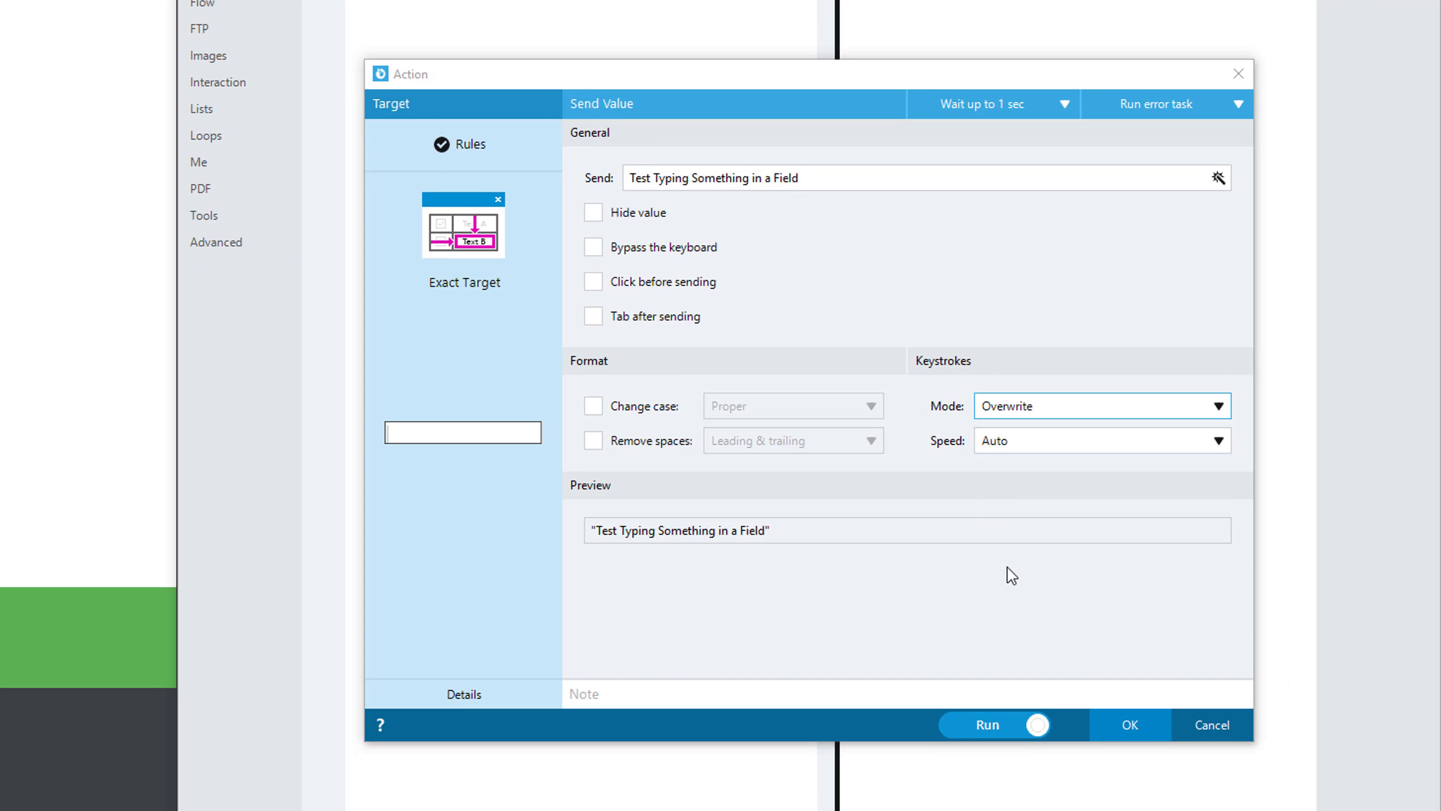
left_click(1064, 449)
left_click(1065, 446)
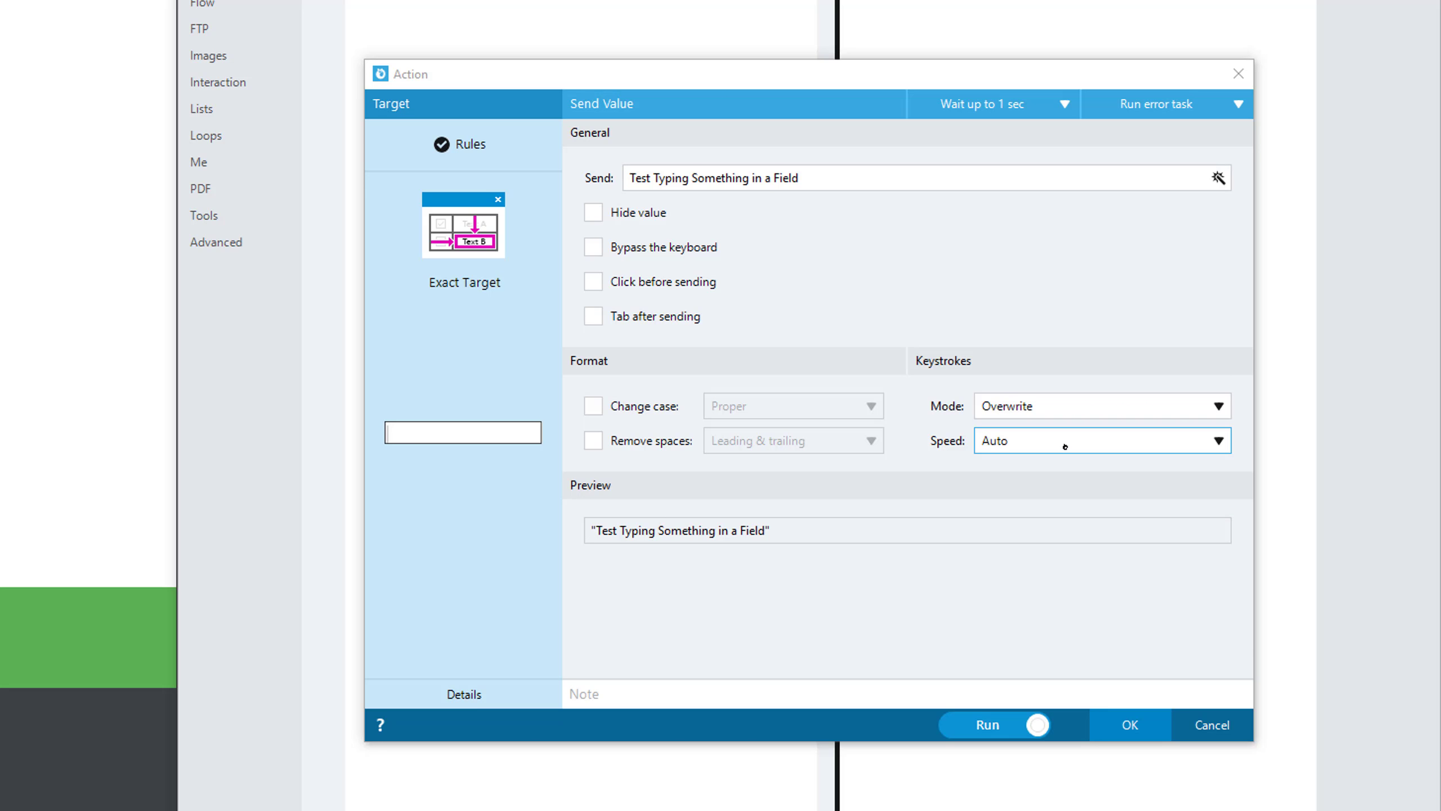
Add the note "Write something in the Title field" to the Send Value action and run it.
left_click(1116, 692)
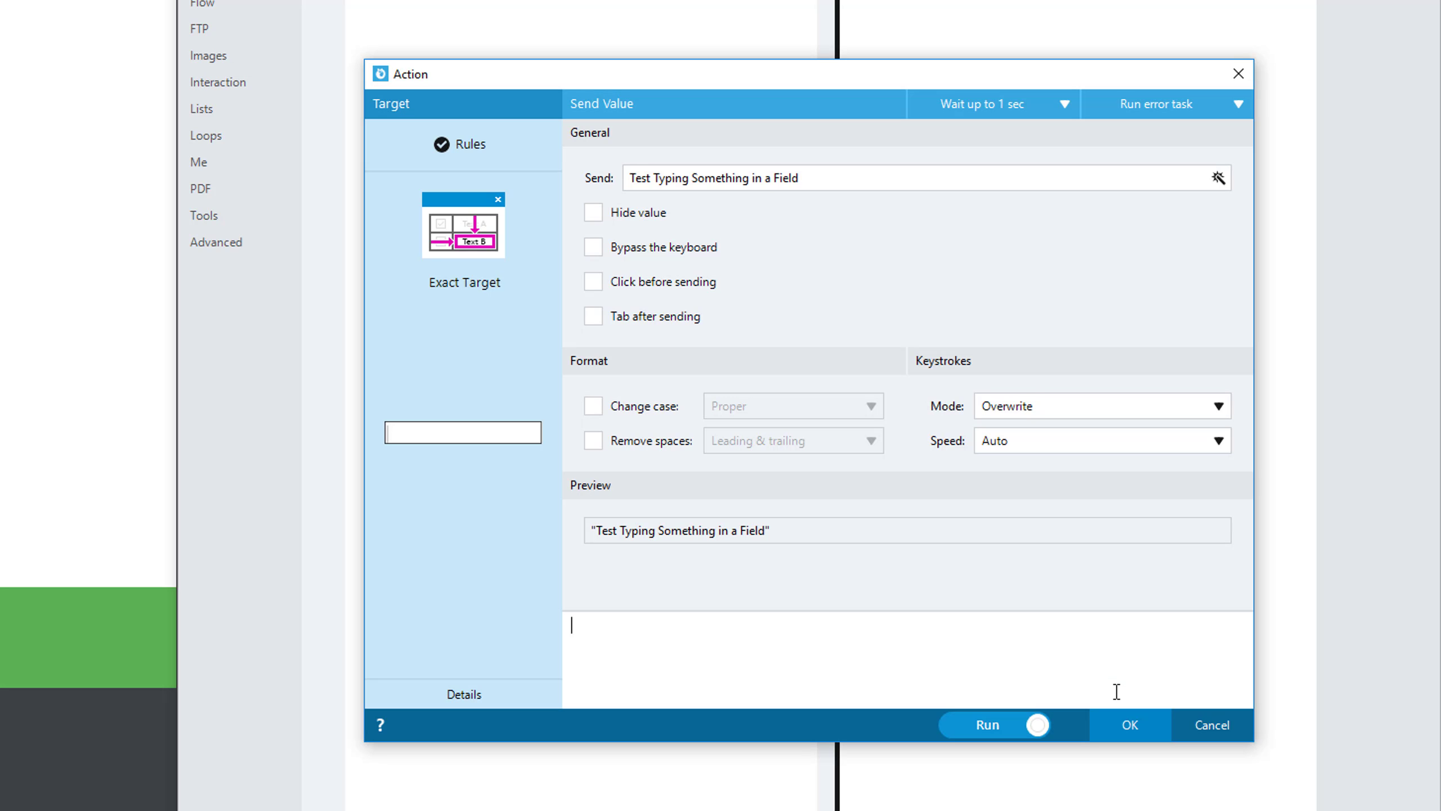
type("Write something in the Title field")
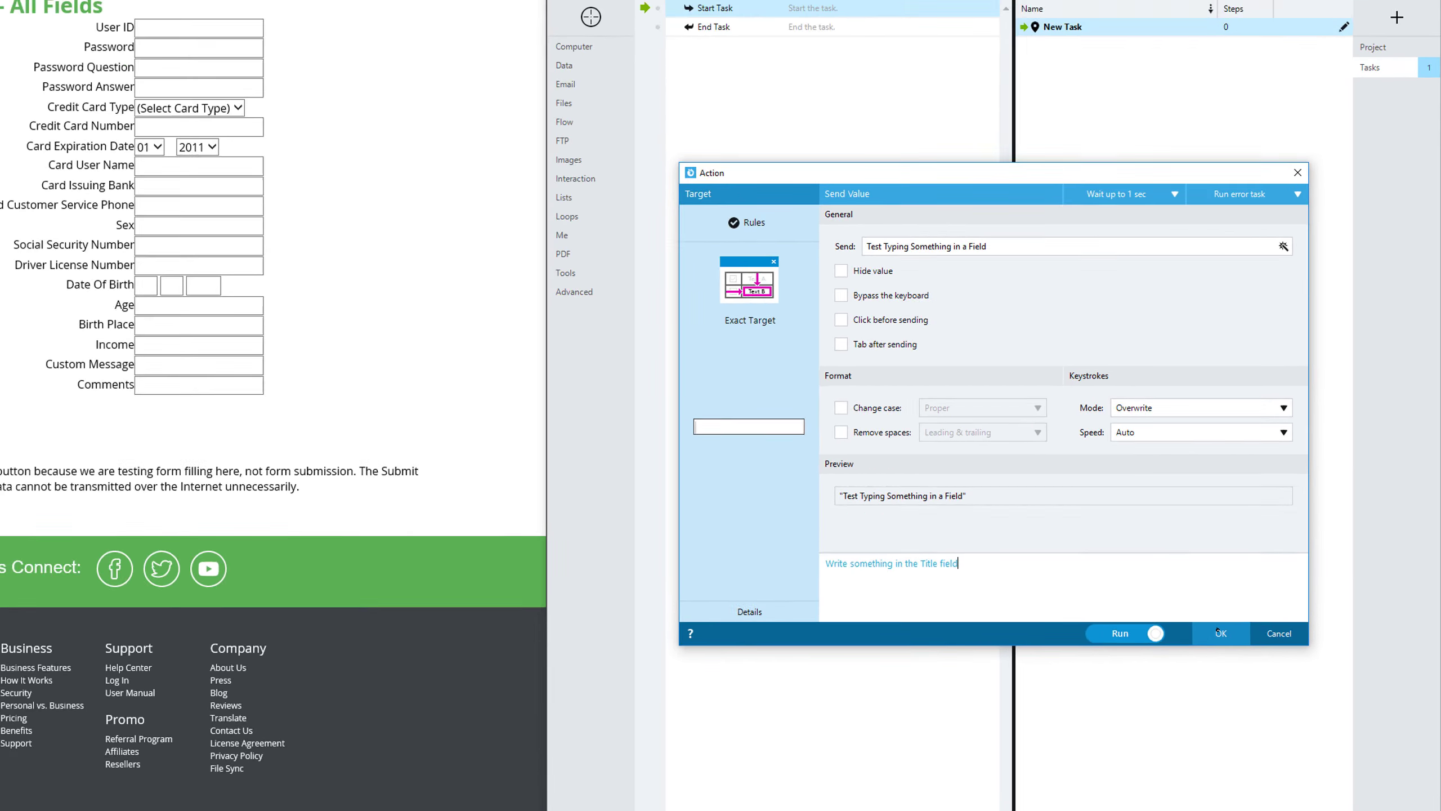
left_click(1130, 725)
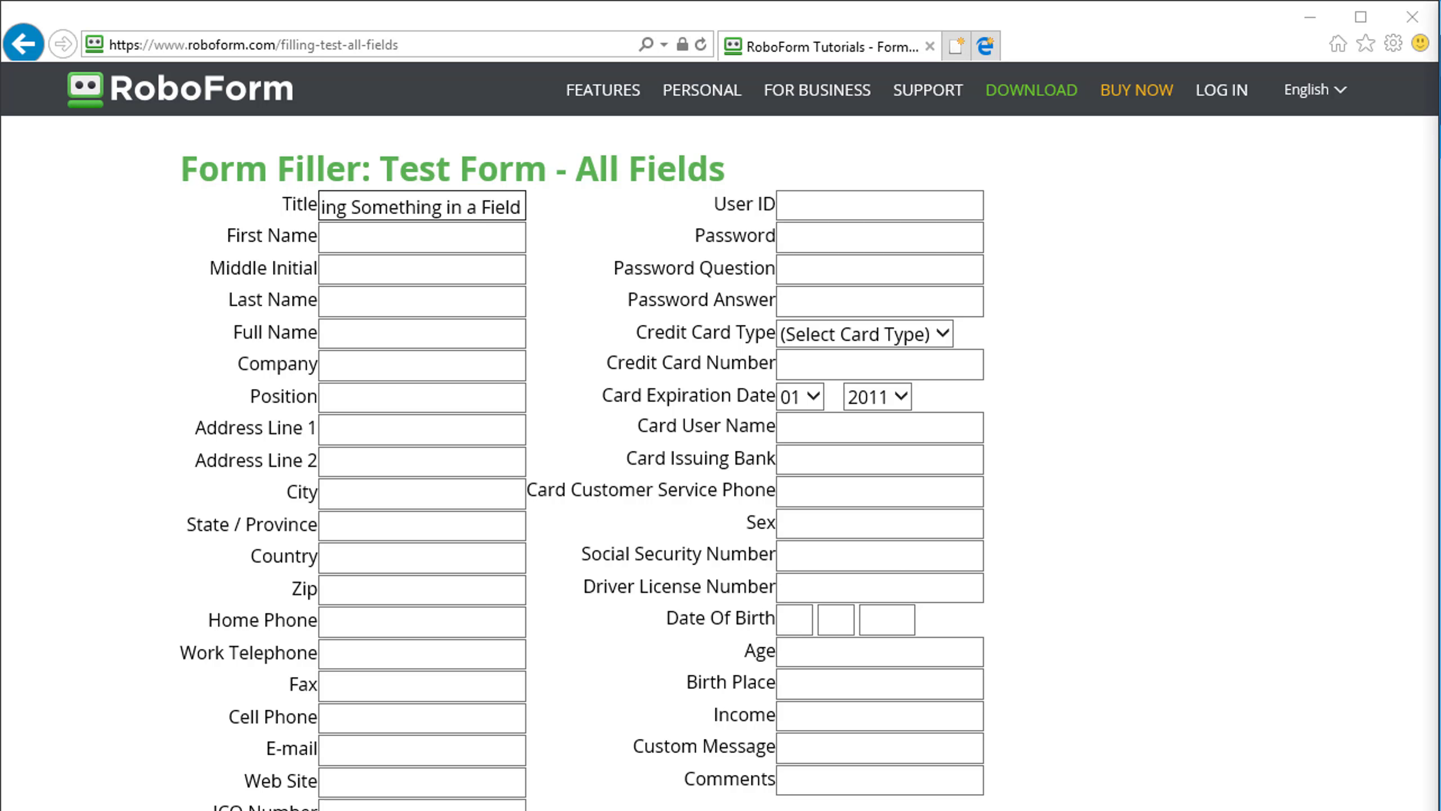
Check the text sent to the web form's Title field from its start to its end.
left_click(392, 205)
key("Home")
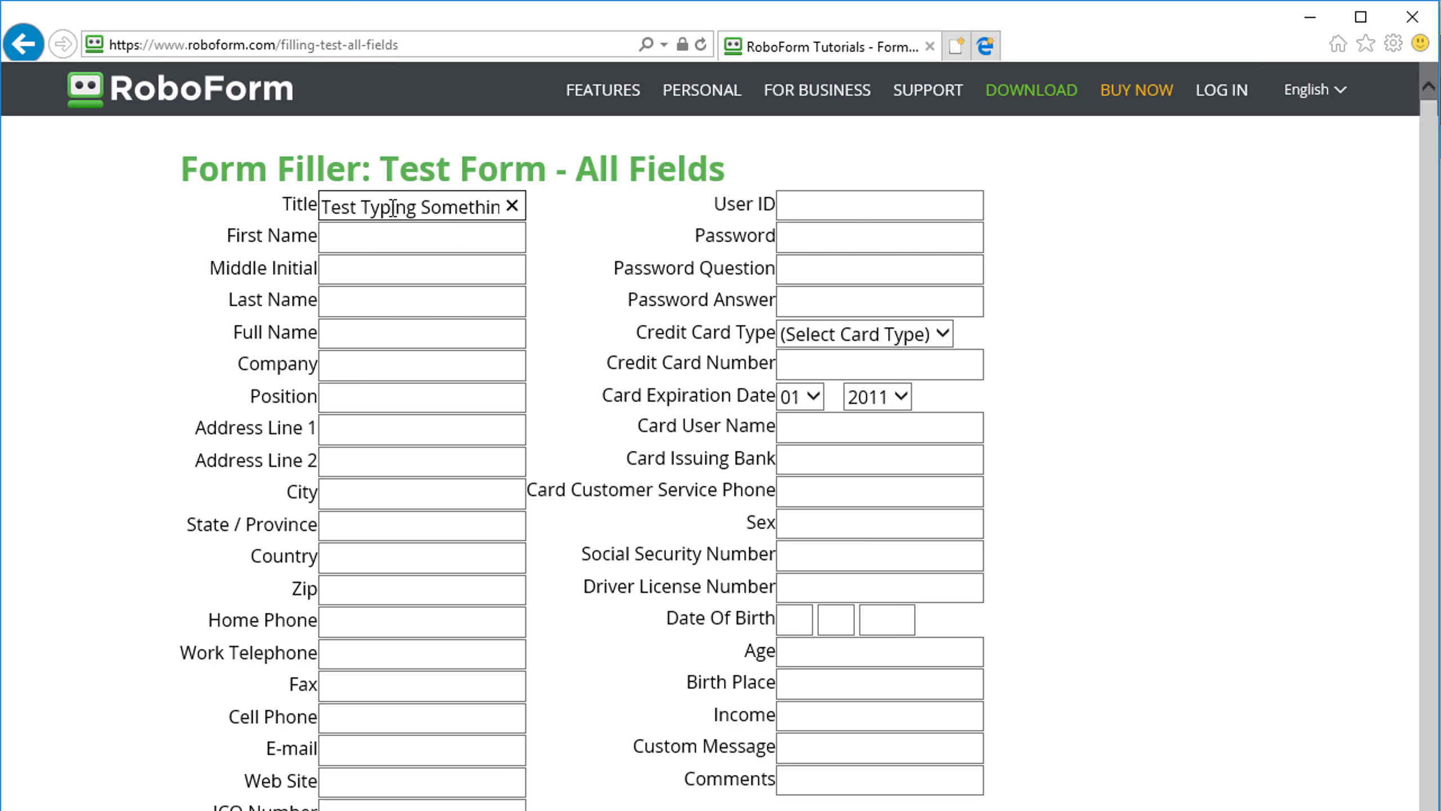
key("End")
key("Home")
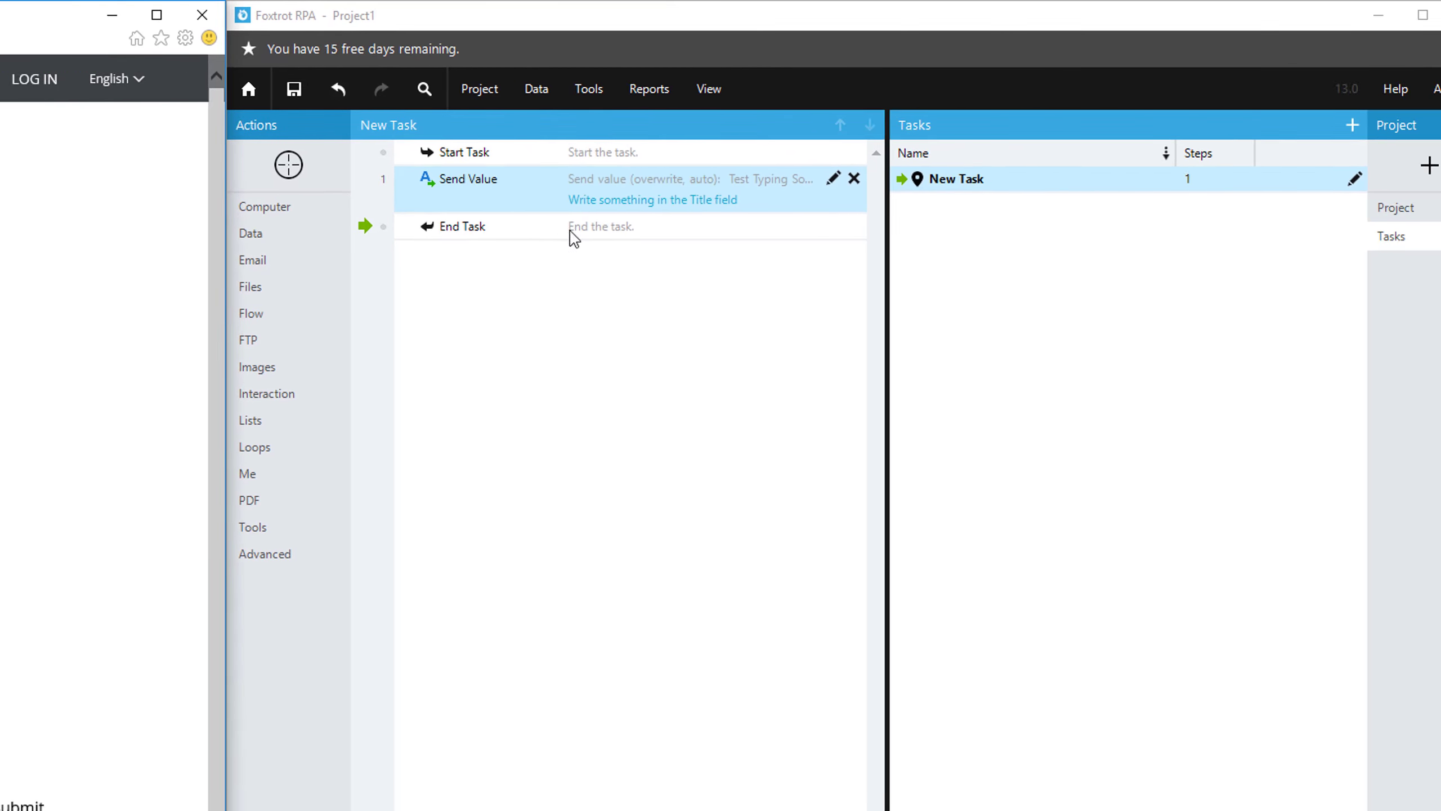
Edit the Send Value action so it bypasses the keyboard and set it to run on confirmation.
right_click(550, 183)
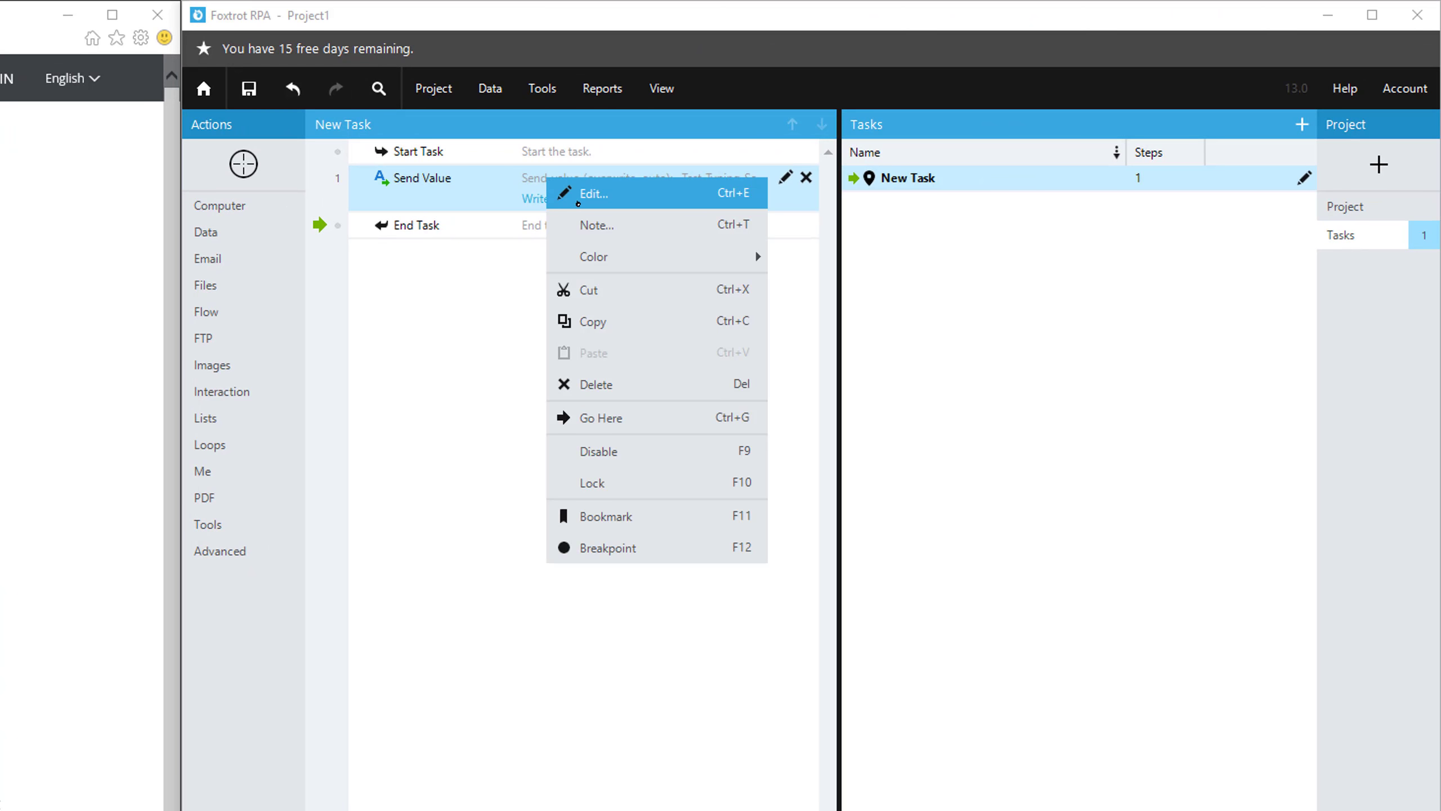
left_click(578, 196)
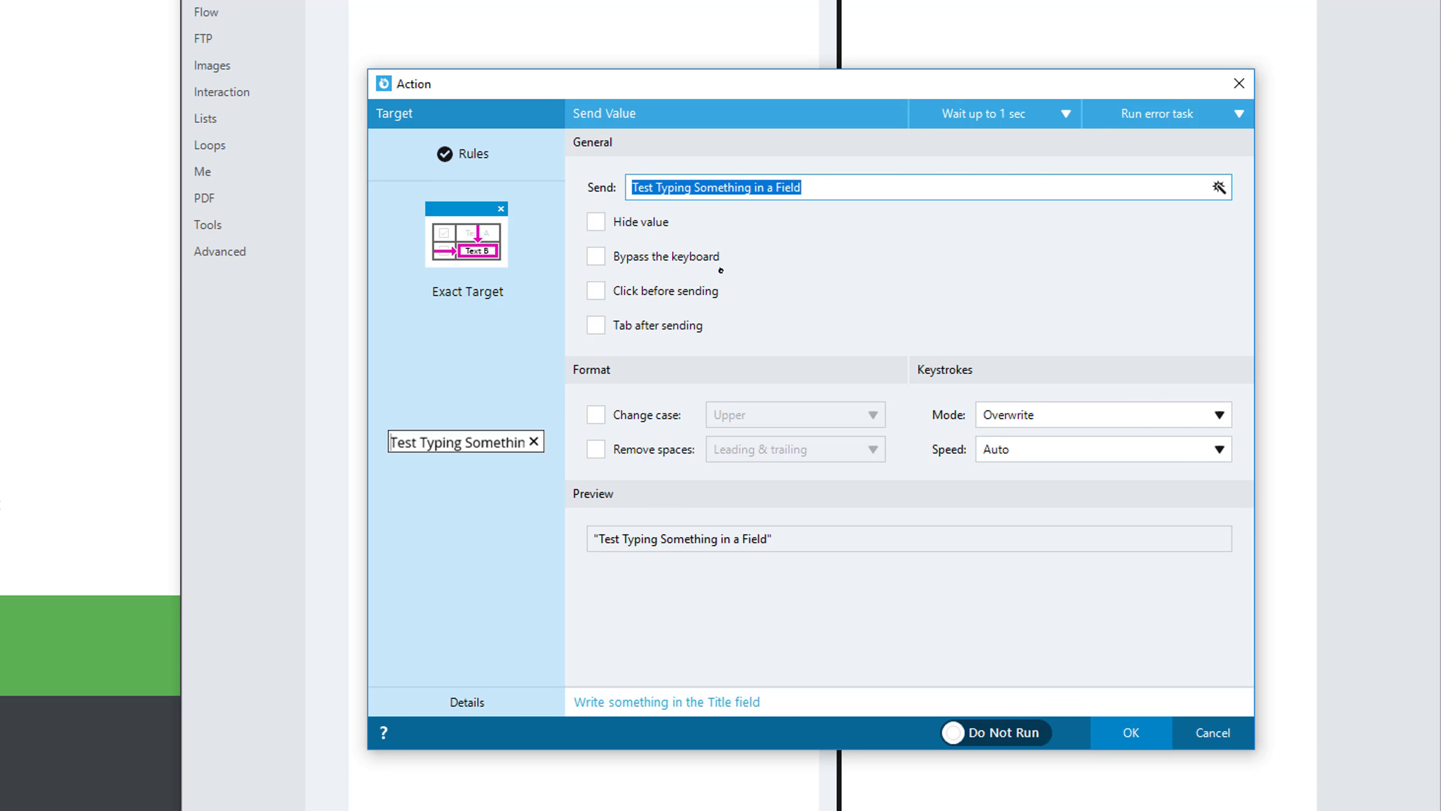
left_click(688, 267)
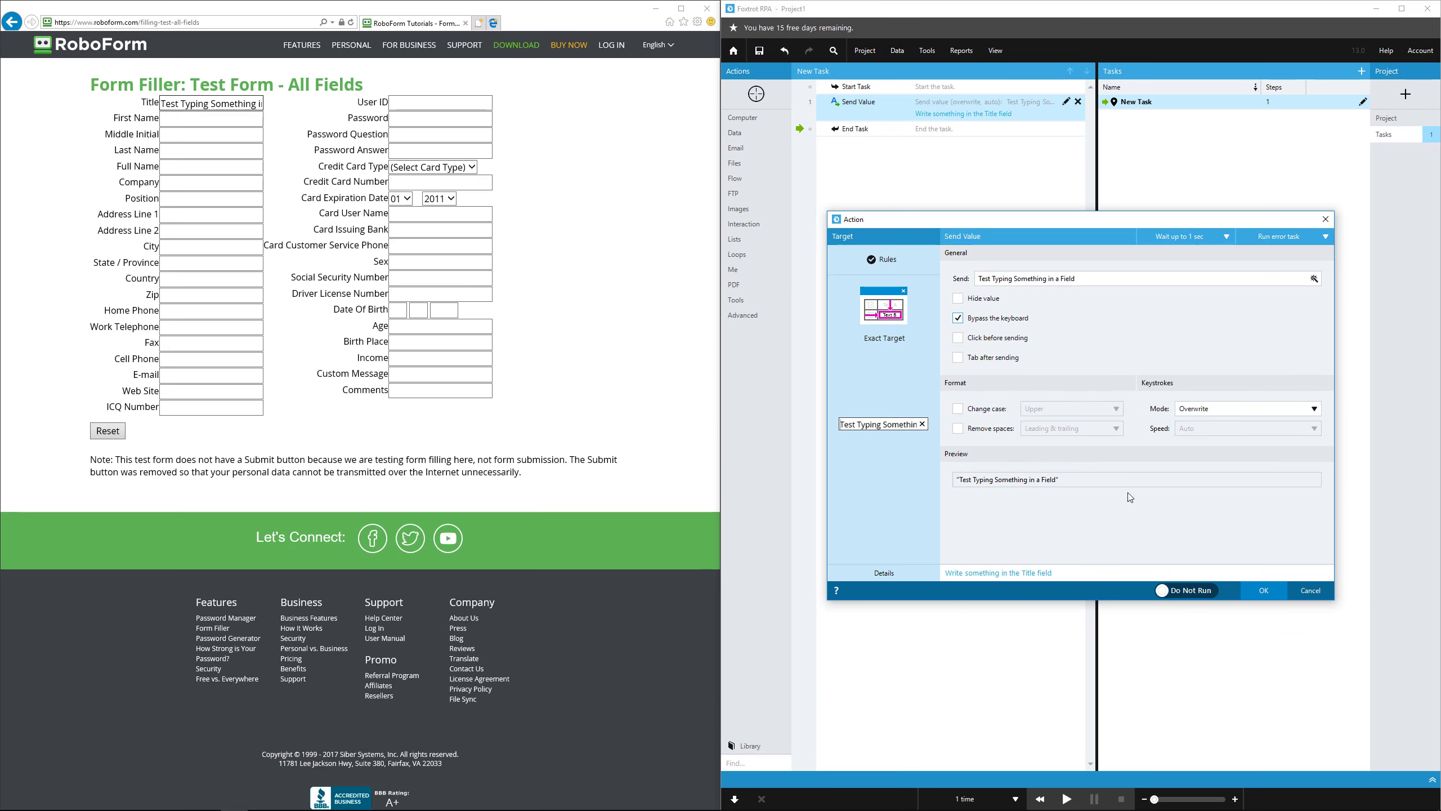
left_click(1184, 590)
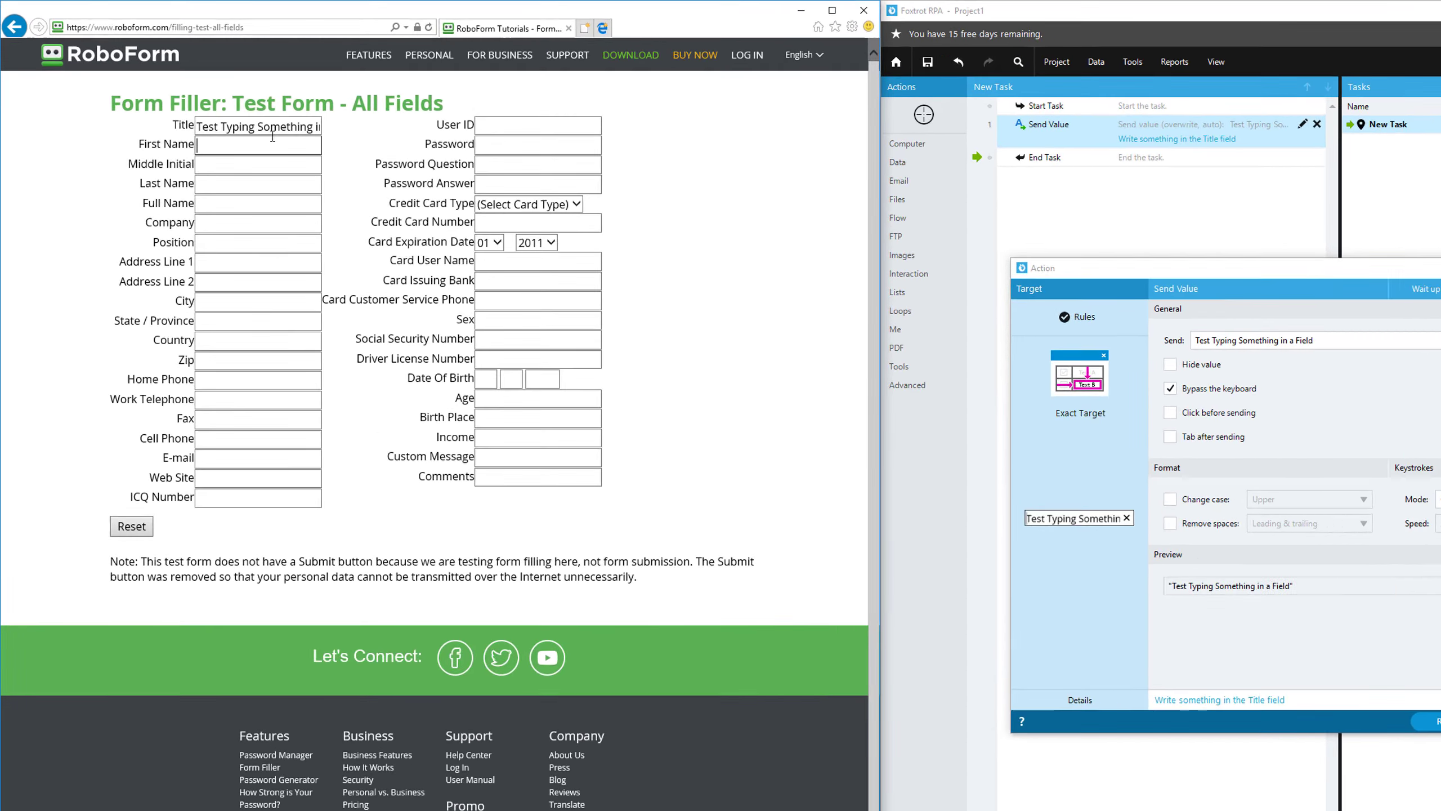
Replace the web form's Title text with "TEST TEST TEST" and run the edited action to overwrite it.
left_click(222, 106)
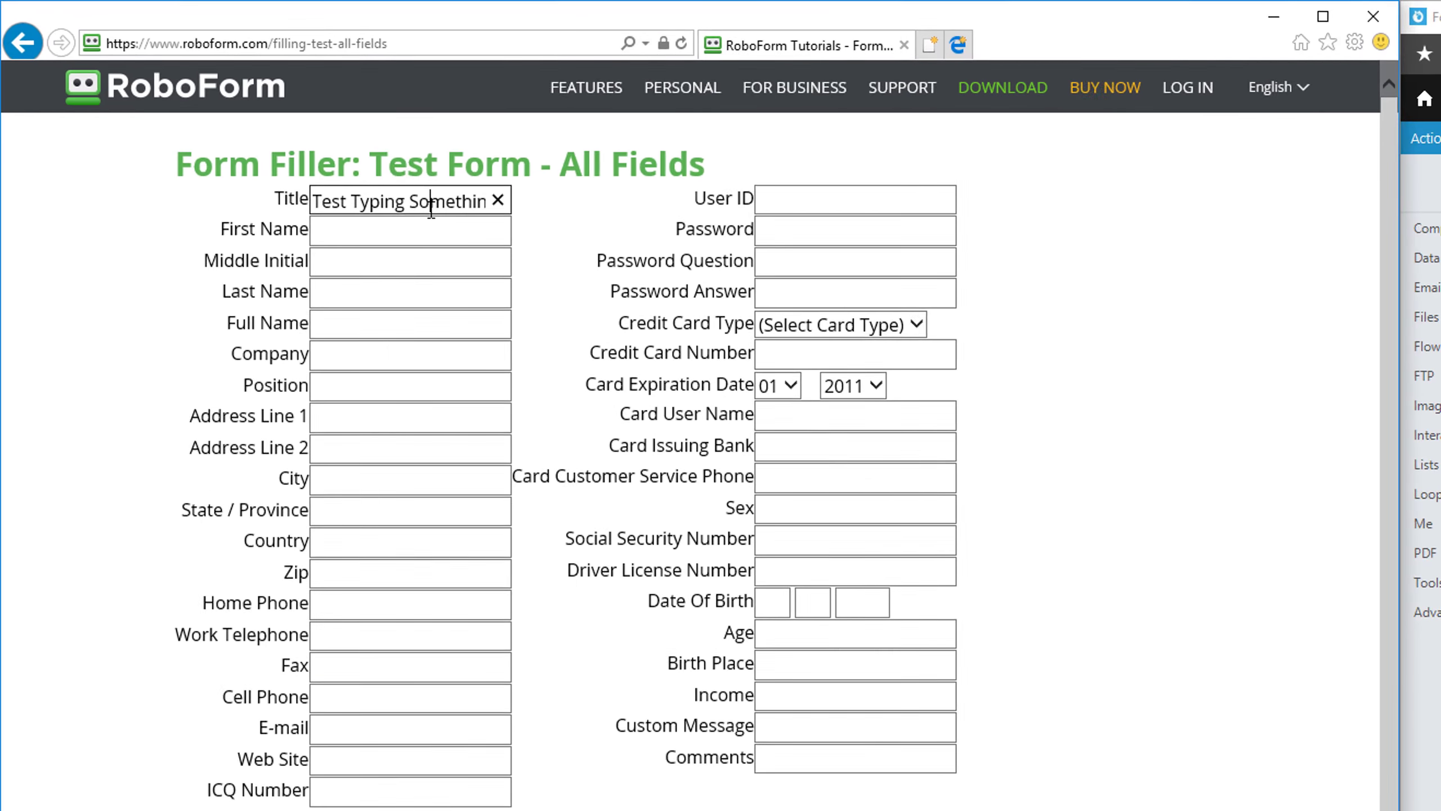
key("ctrl+a")
type("TEST TEST TEST")
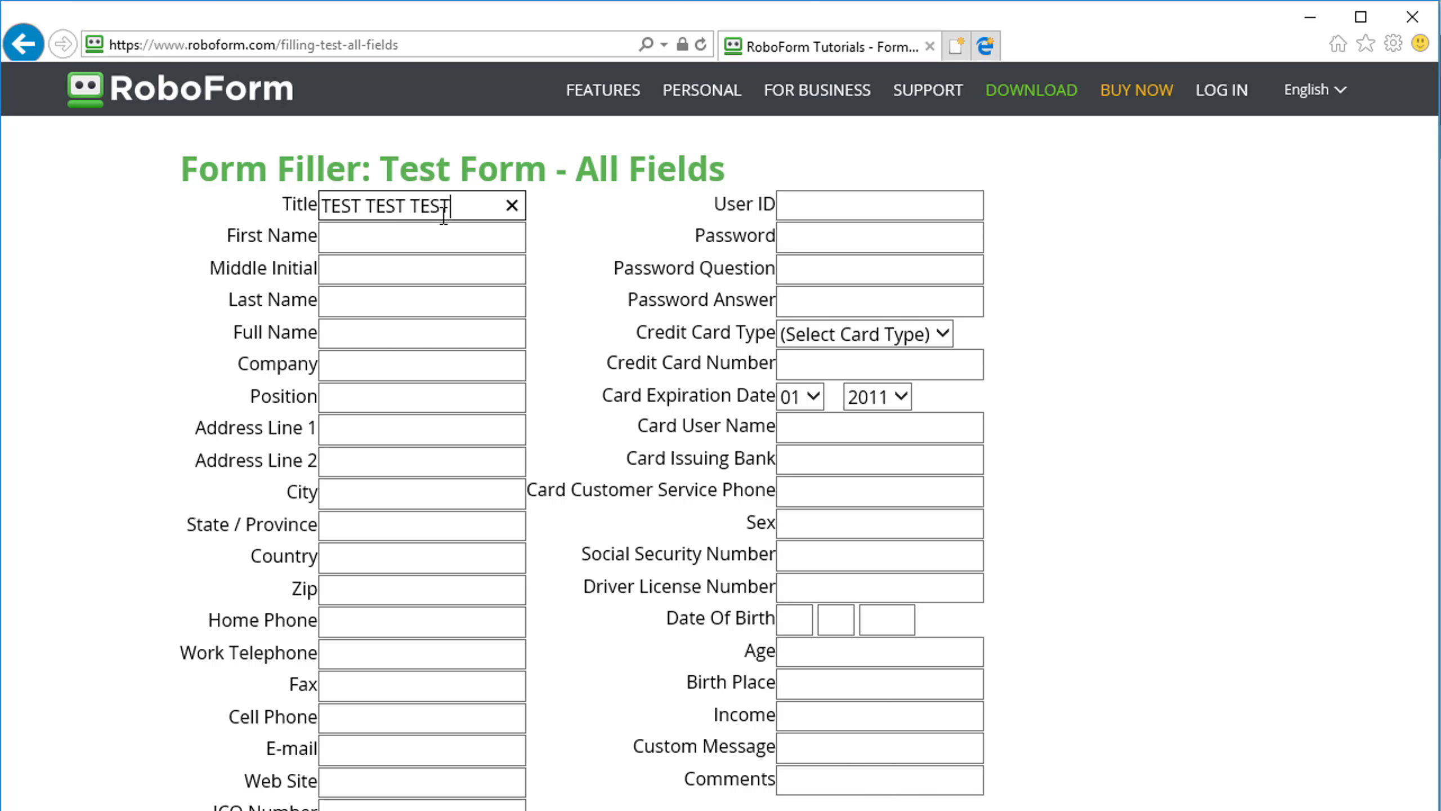
left_click(454, 239)
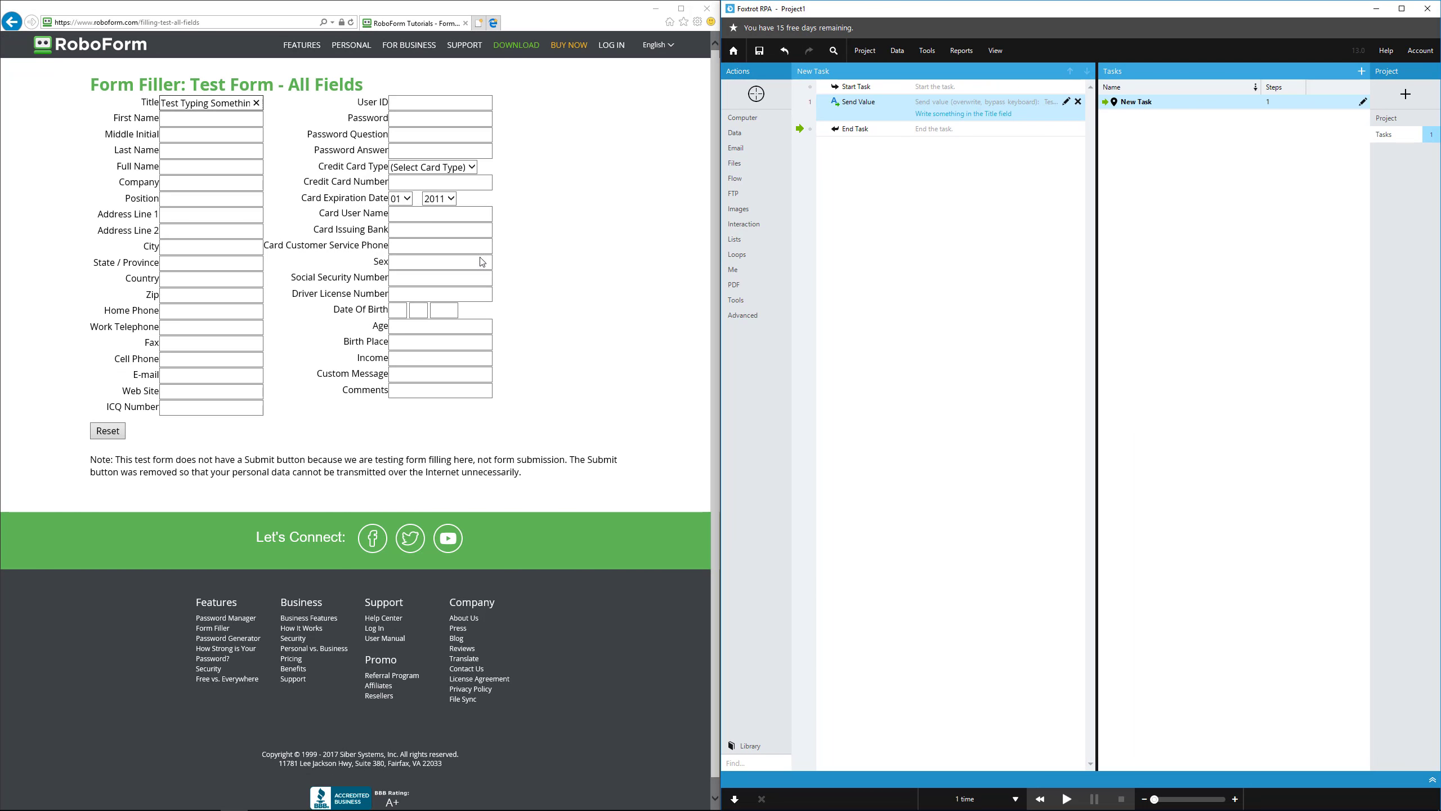
Check the text sent to the Title field through to its end.
left_click(182, 103)
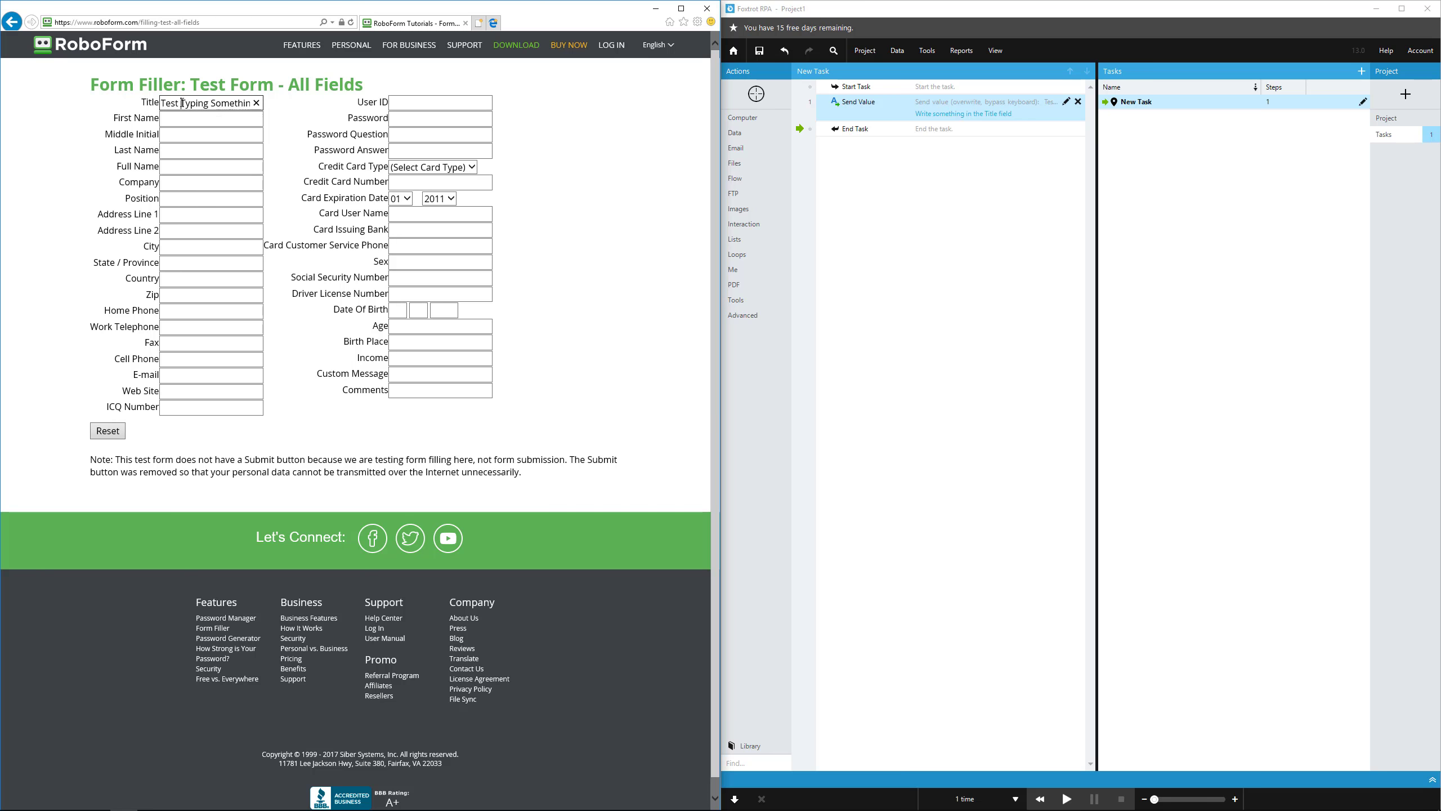
key("Right")
key("Right")
key("Right")
key("Right")
key("Right")
key("Right")
key("Right")
key("Right")
key("Right")
key("Right")
key("Right")
key("Right")
key("Right")
key("Right")
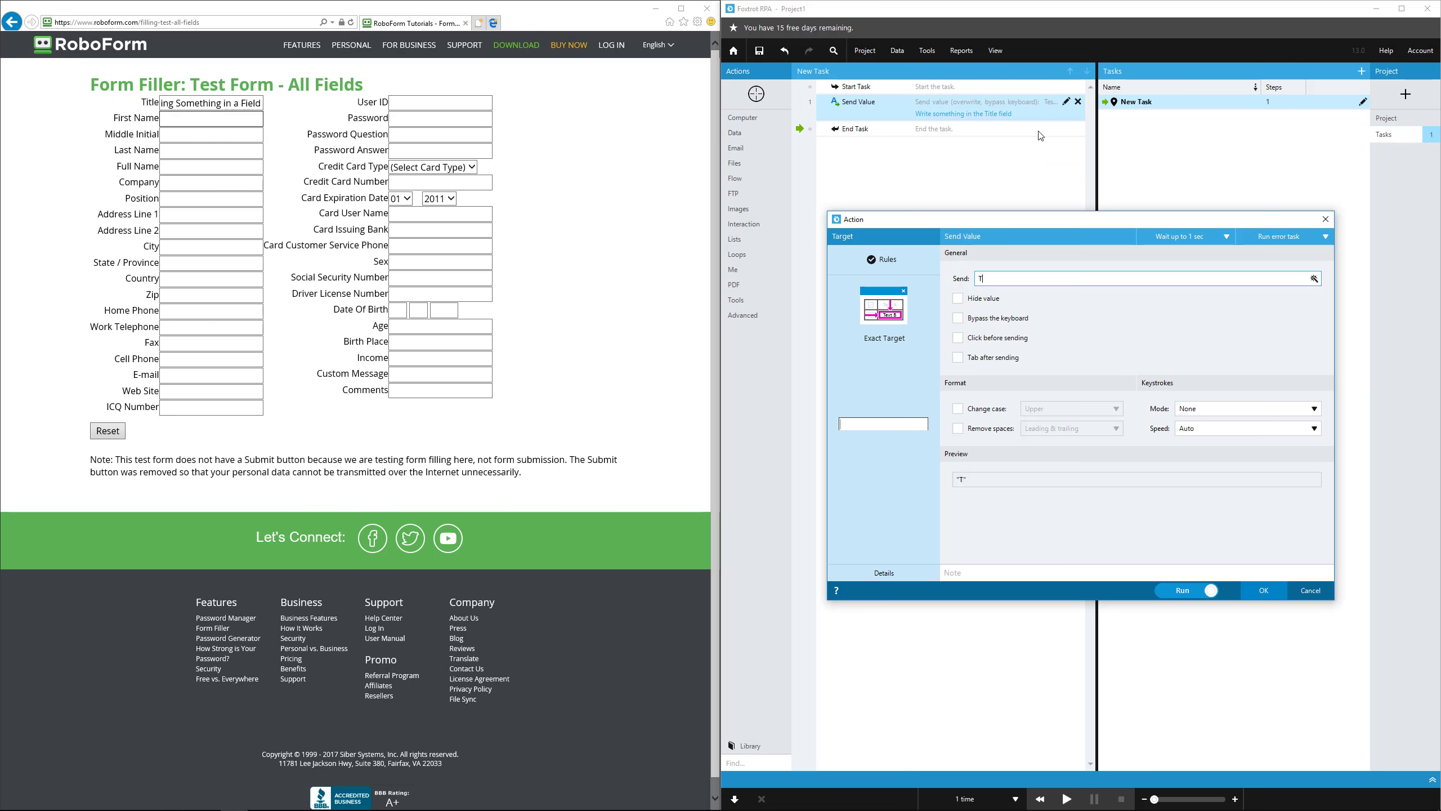
Add the note "Type in the First Name field" to the keyboard-bypassing Send Value action that sends "Type some more" and run it.
left_click(1101, 641)
type("Type in the First Name field")
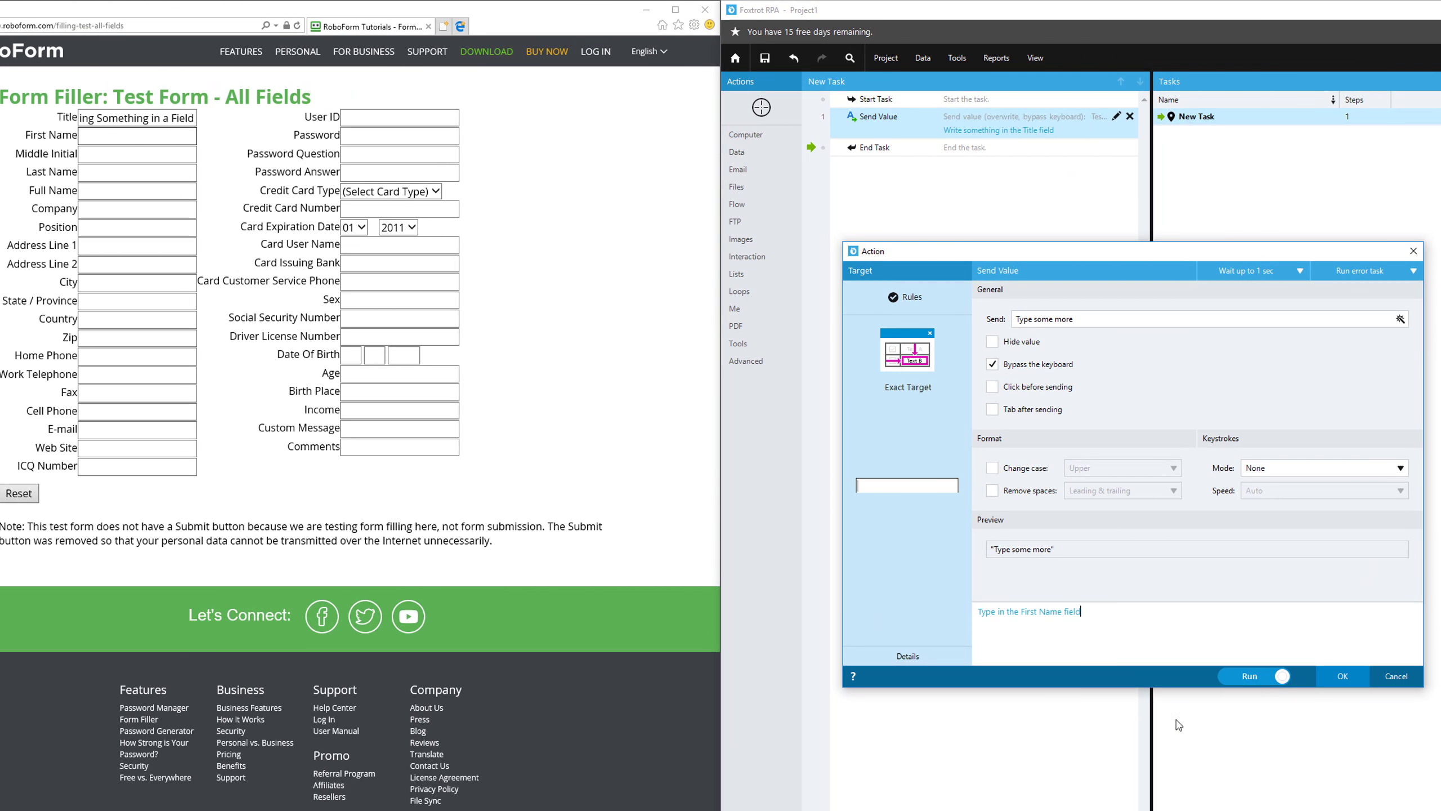
left_click(1334, 667)
Create and run a keyboard-bypassing Send Value action sending "You can write whatever" to Middle Initial, noted "Write something in the Middle Initial field".
left_click(761, 106)
left_click(107, 153)
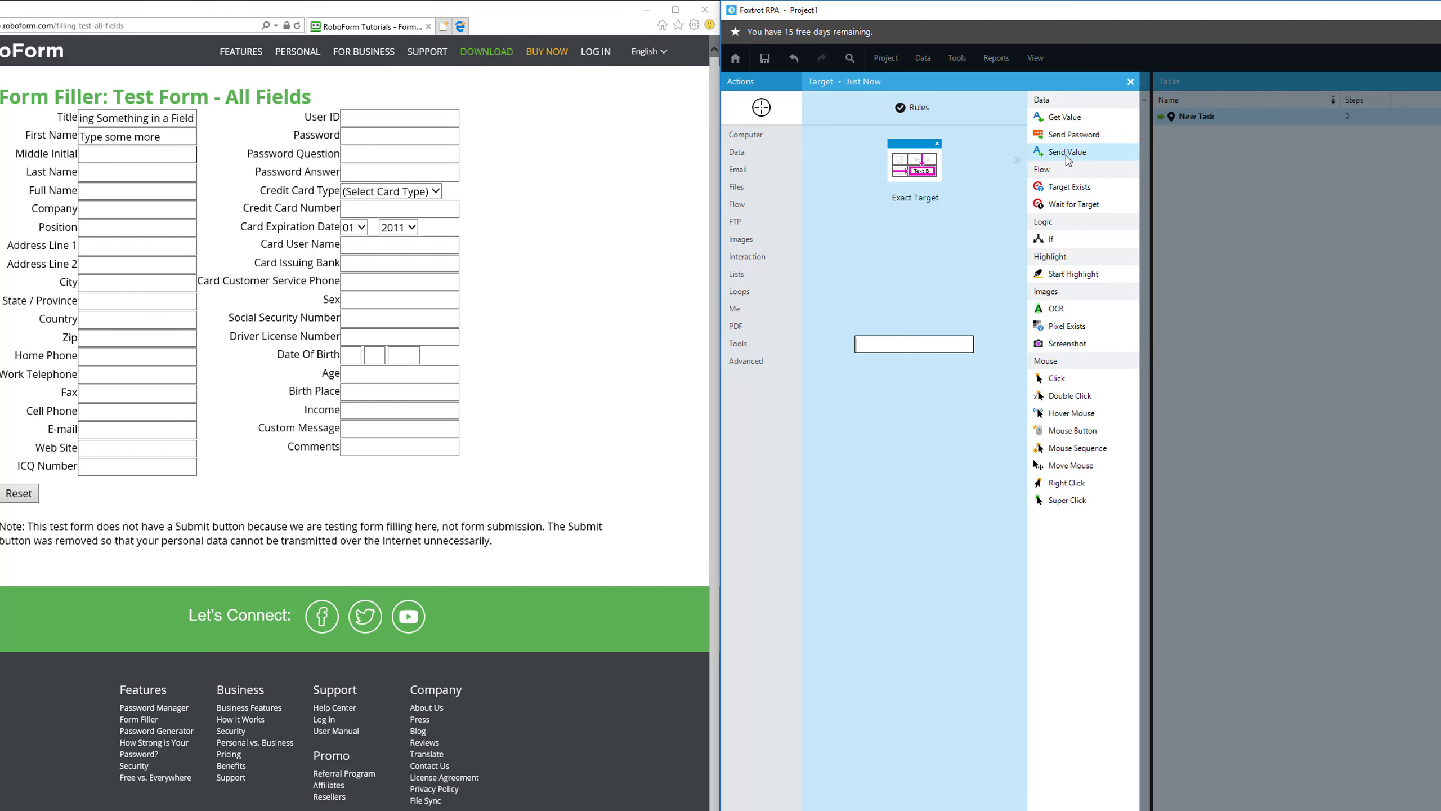
left_click(1065, 154)
type("You can write whatever")
left_click(993, 363)
left_click(1216, 654)
type("Write ")
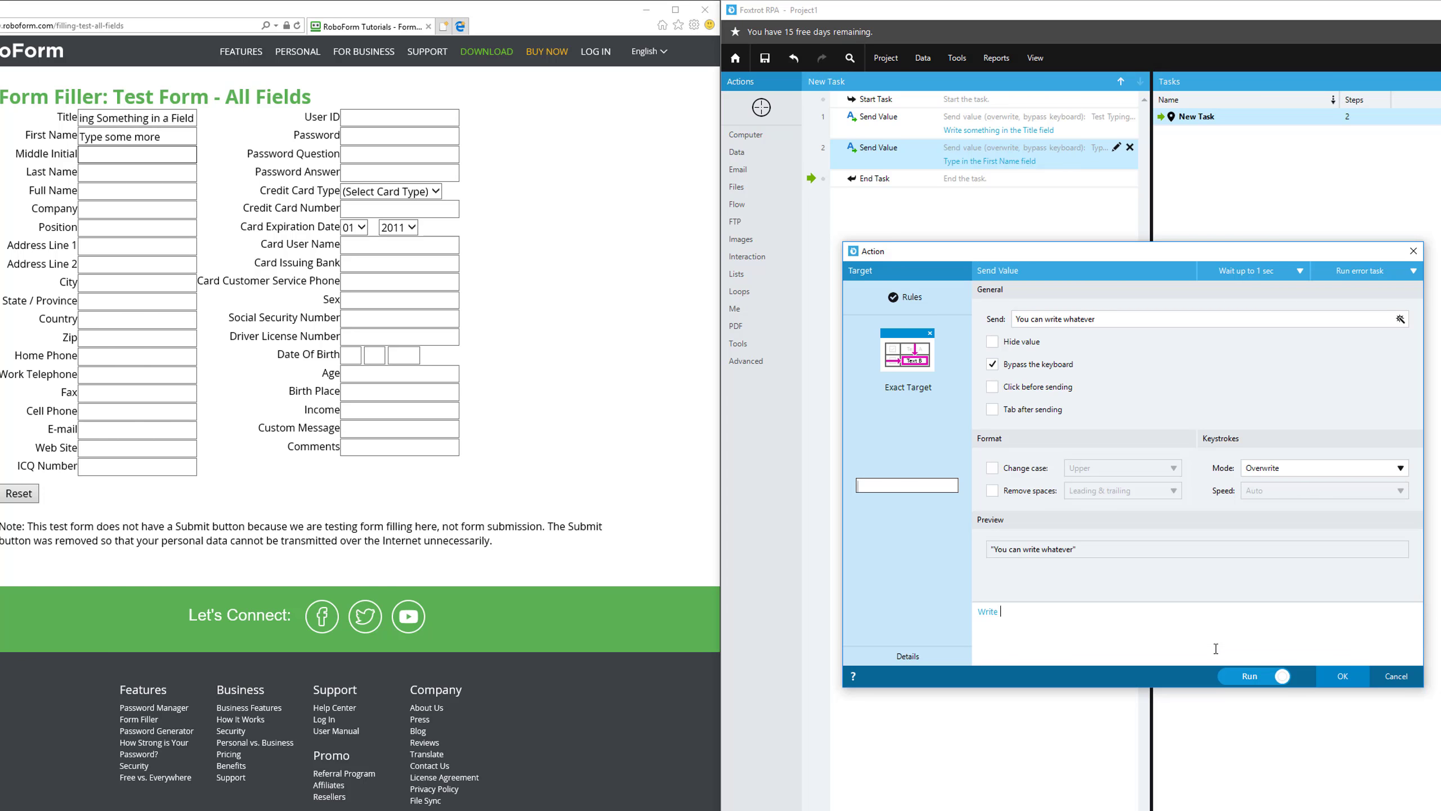
type("something in the Middle Initial field")
left_click(1342, 675)
Reset the web form and run the whole task once from Start Task.
left_click(19, 493)
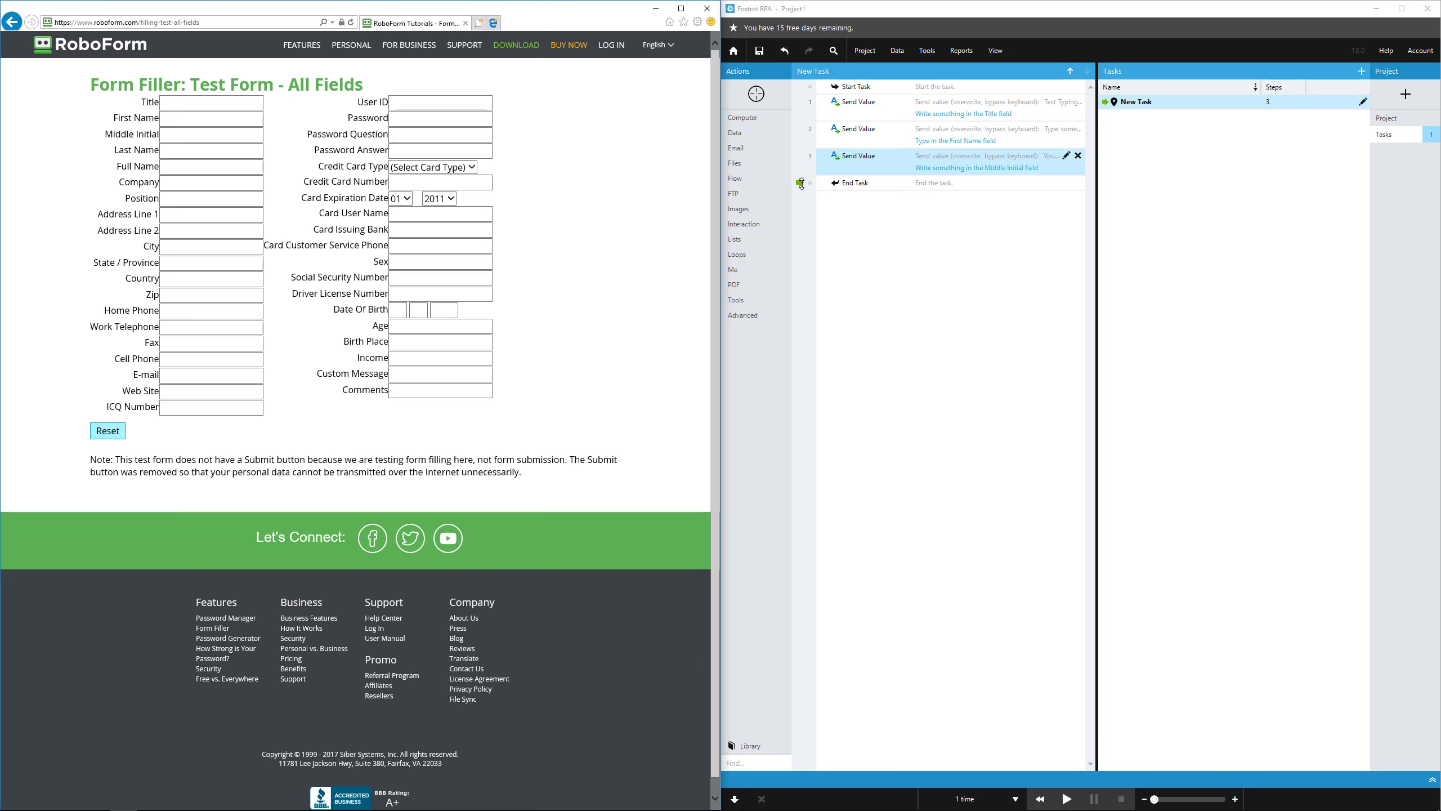
left_click_drag(801, 184, 800, 86)
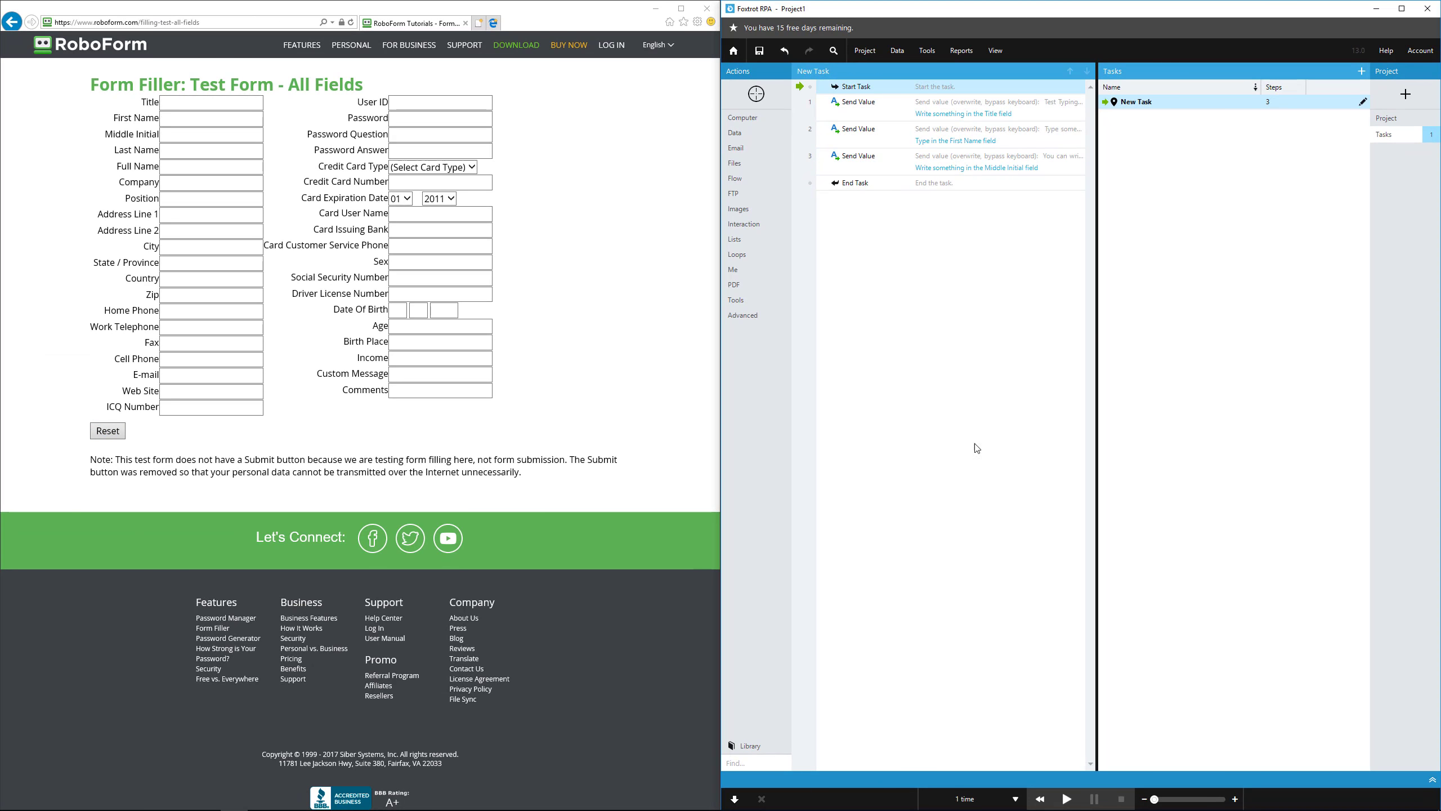
left_click(1069, 797)
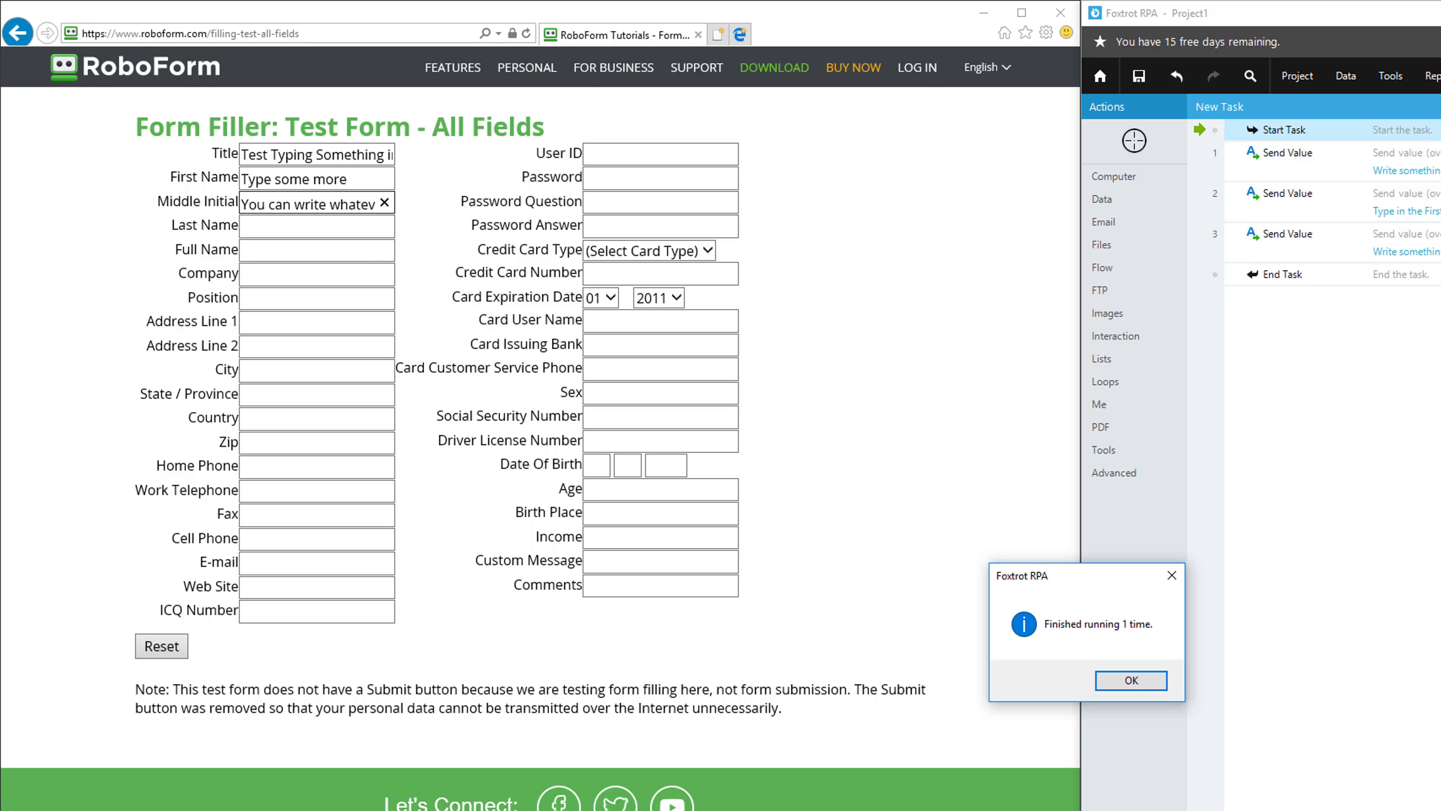
left_click(1146, 692)
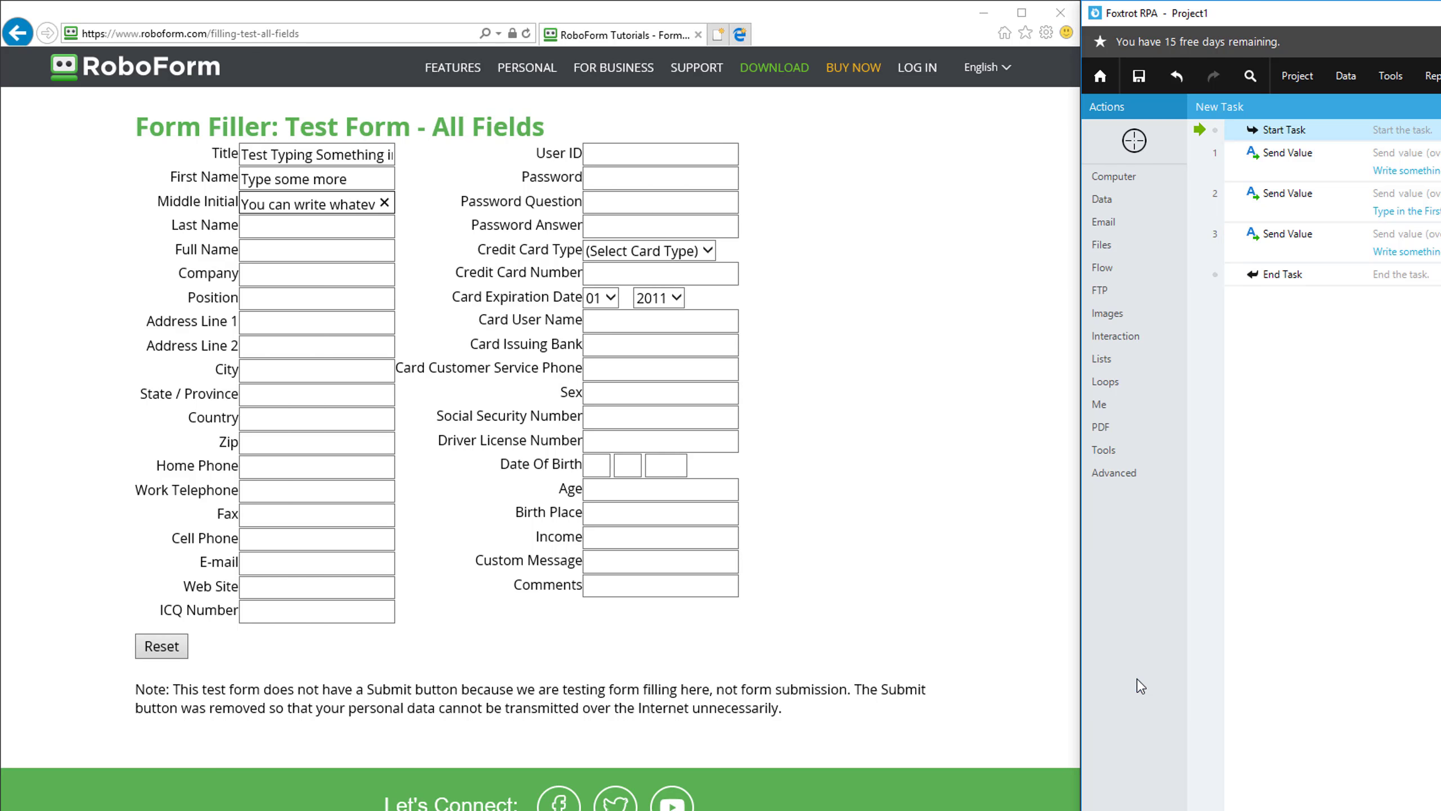
Reset the web form again and rerun the task at maximum speed.
left_click(147, 651)
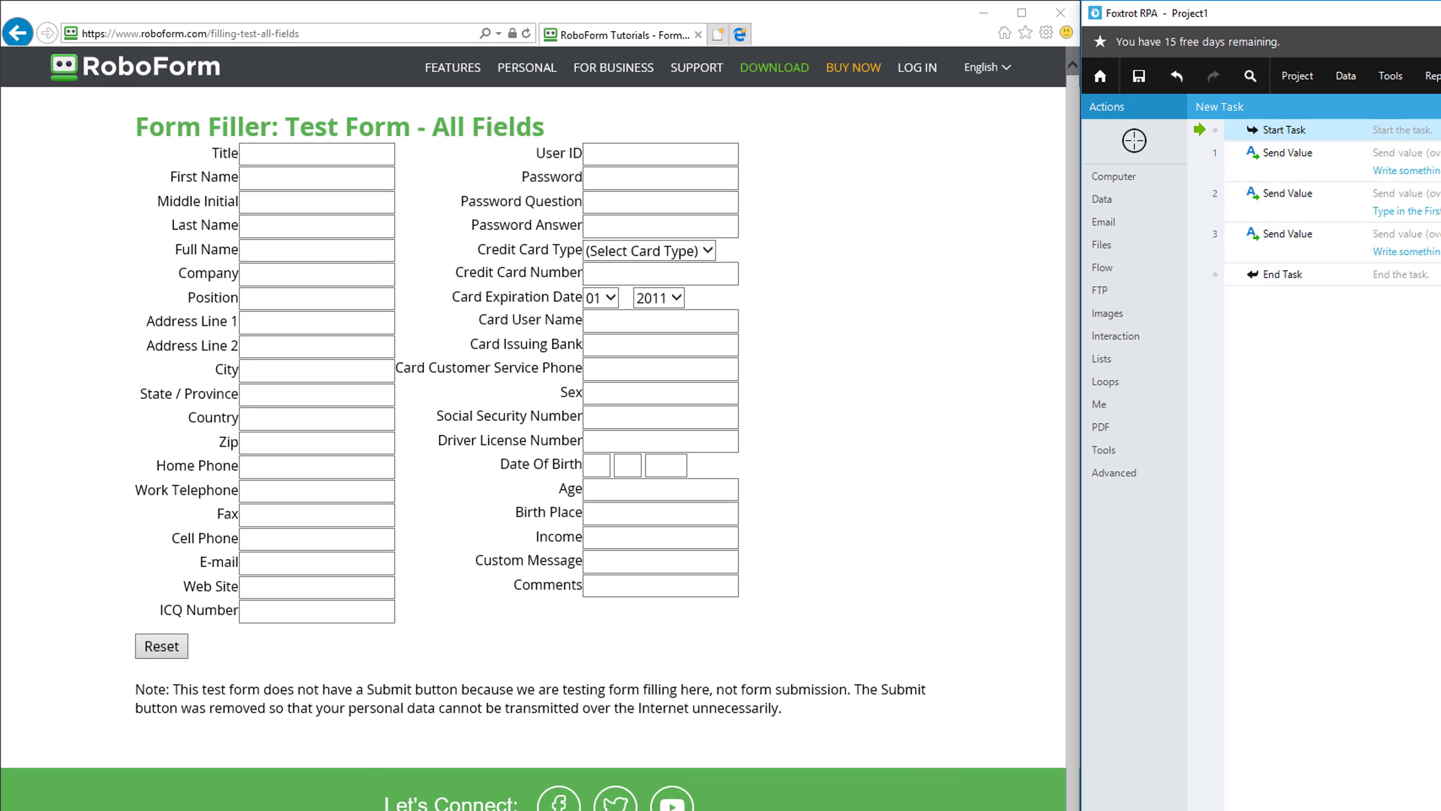
key("F5")
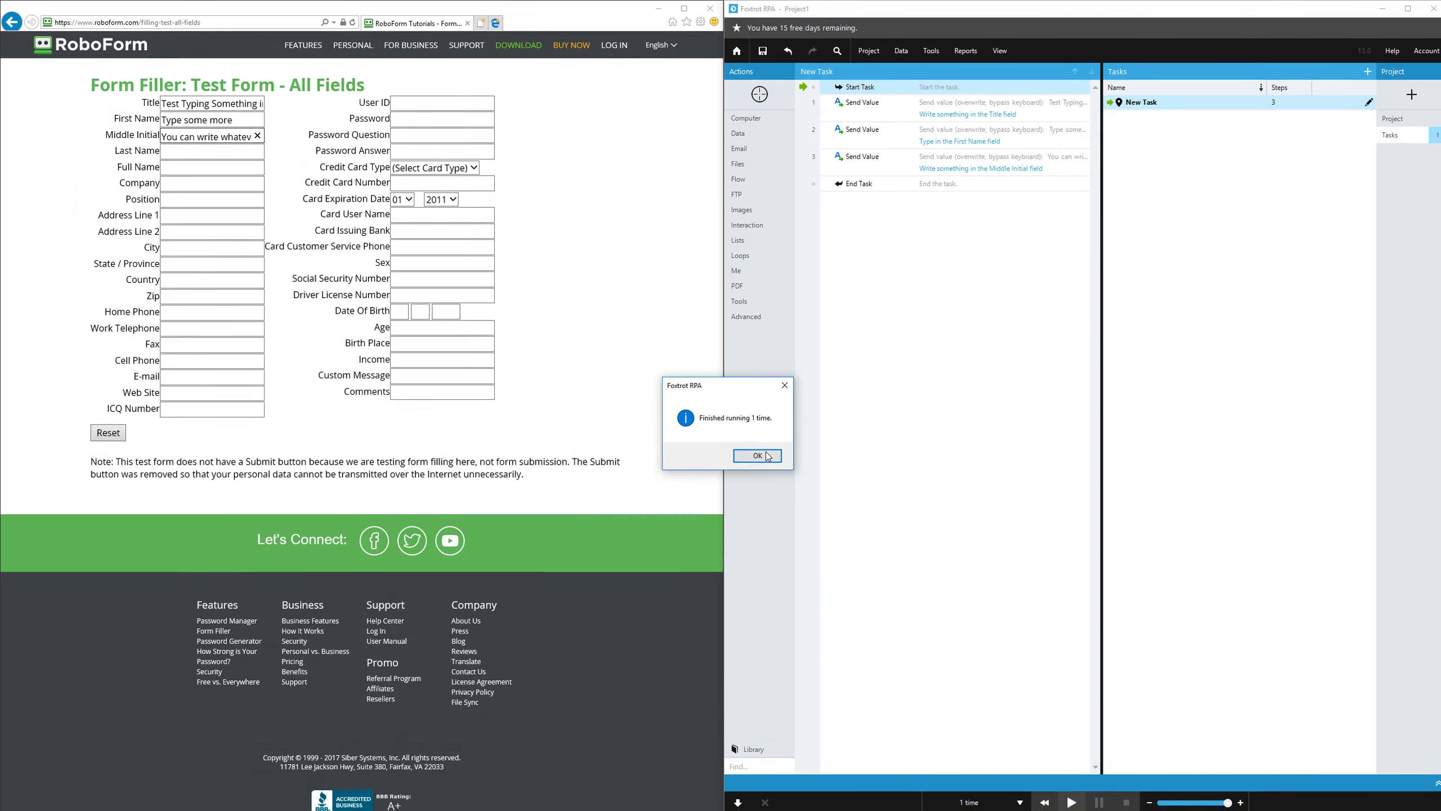
left_click(1131, 679)
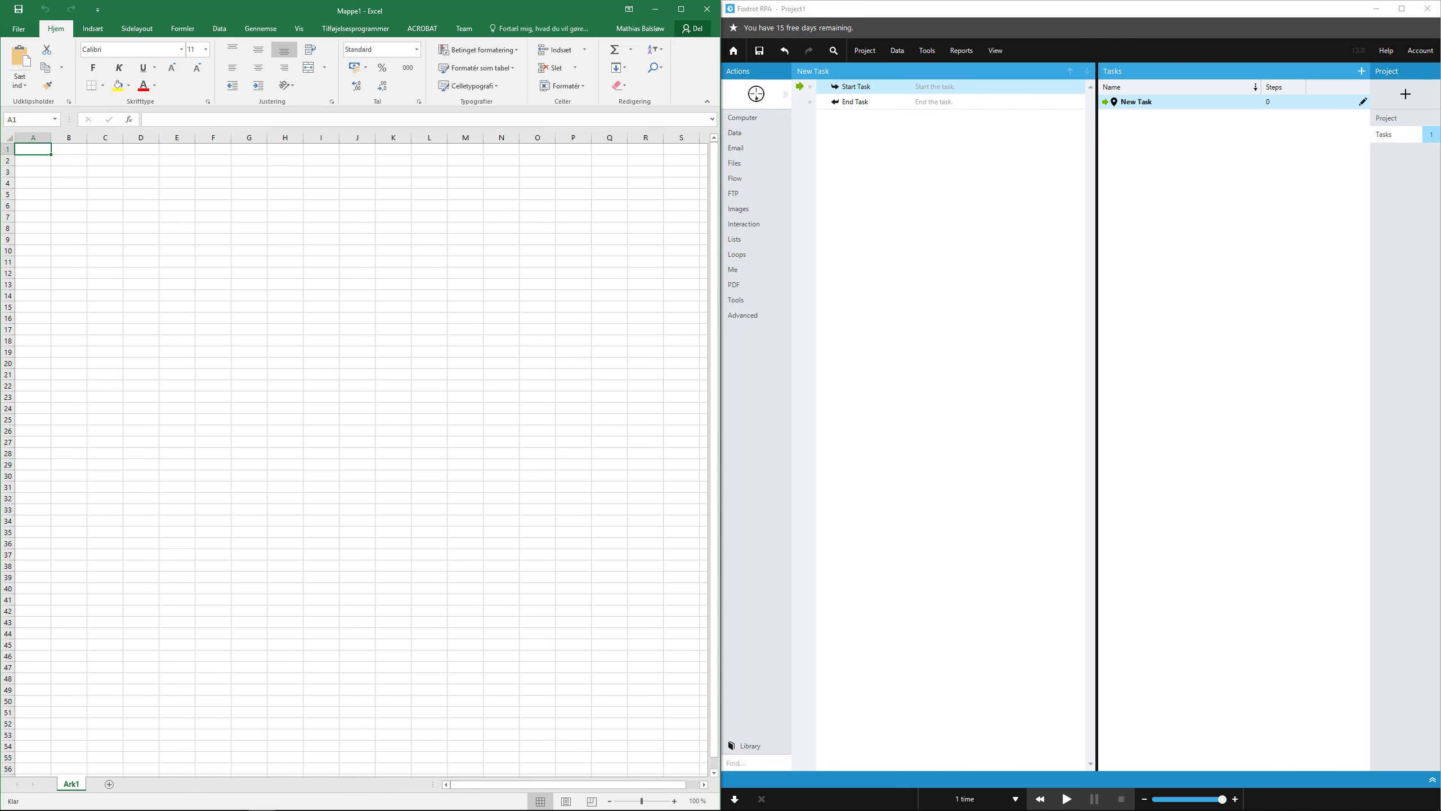
Target cell A1 in the Excel sheet and create a Send Value action that sends 1234.
left_click(756, 94)
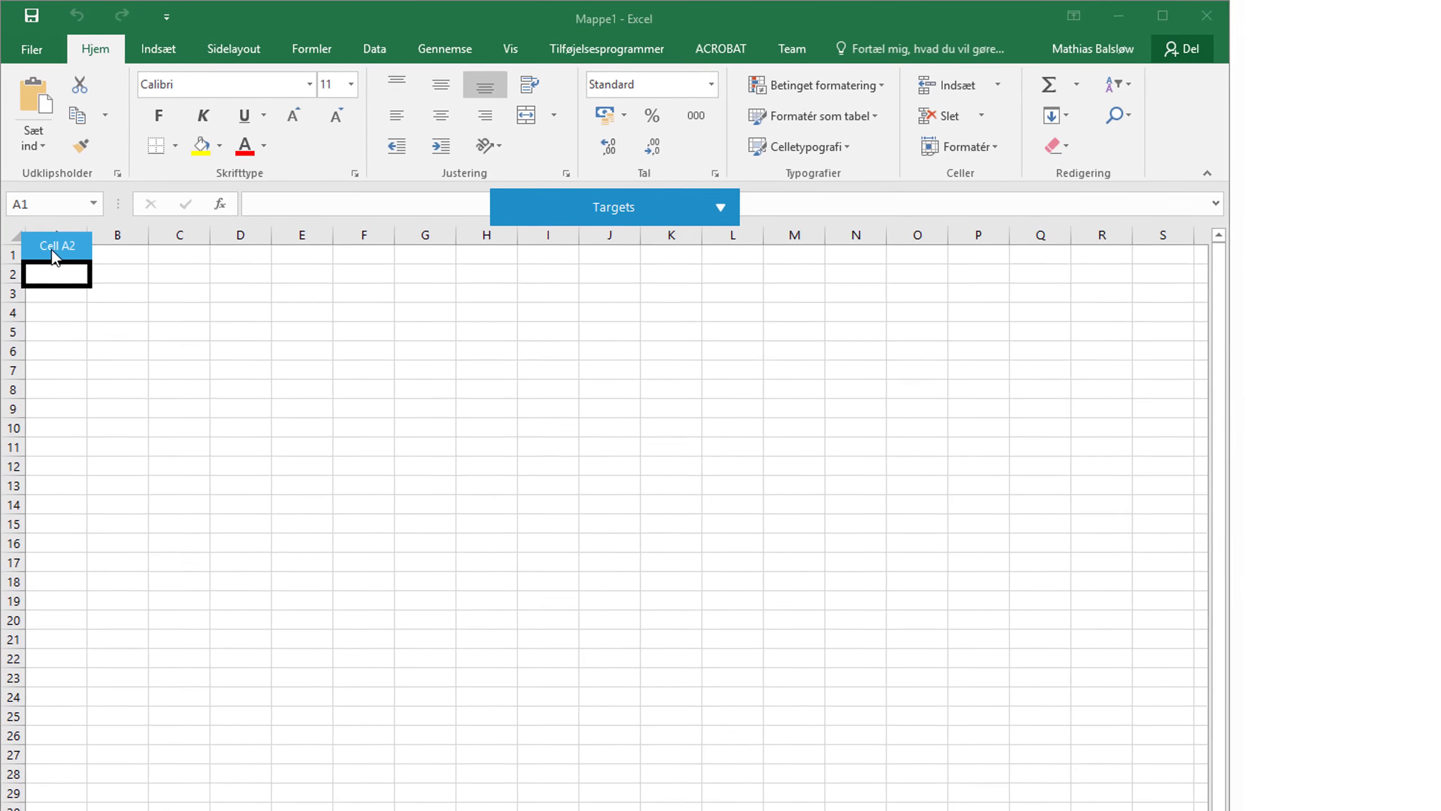
left_click(54, 260)
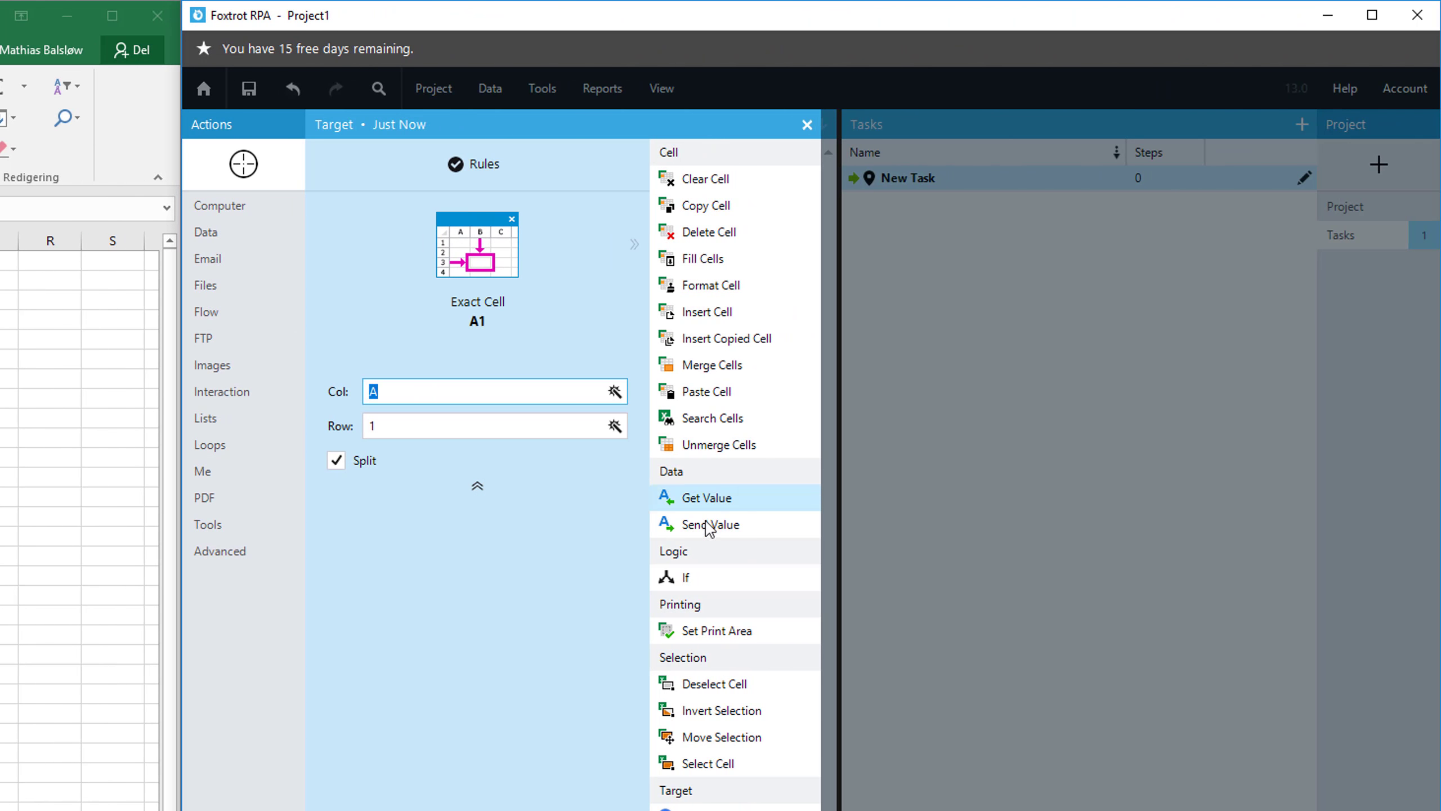
left_click(687, 520)
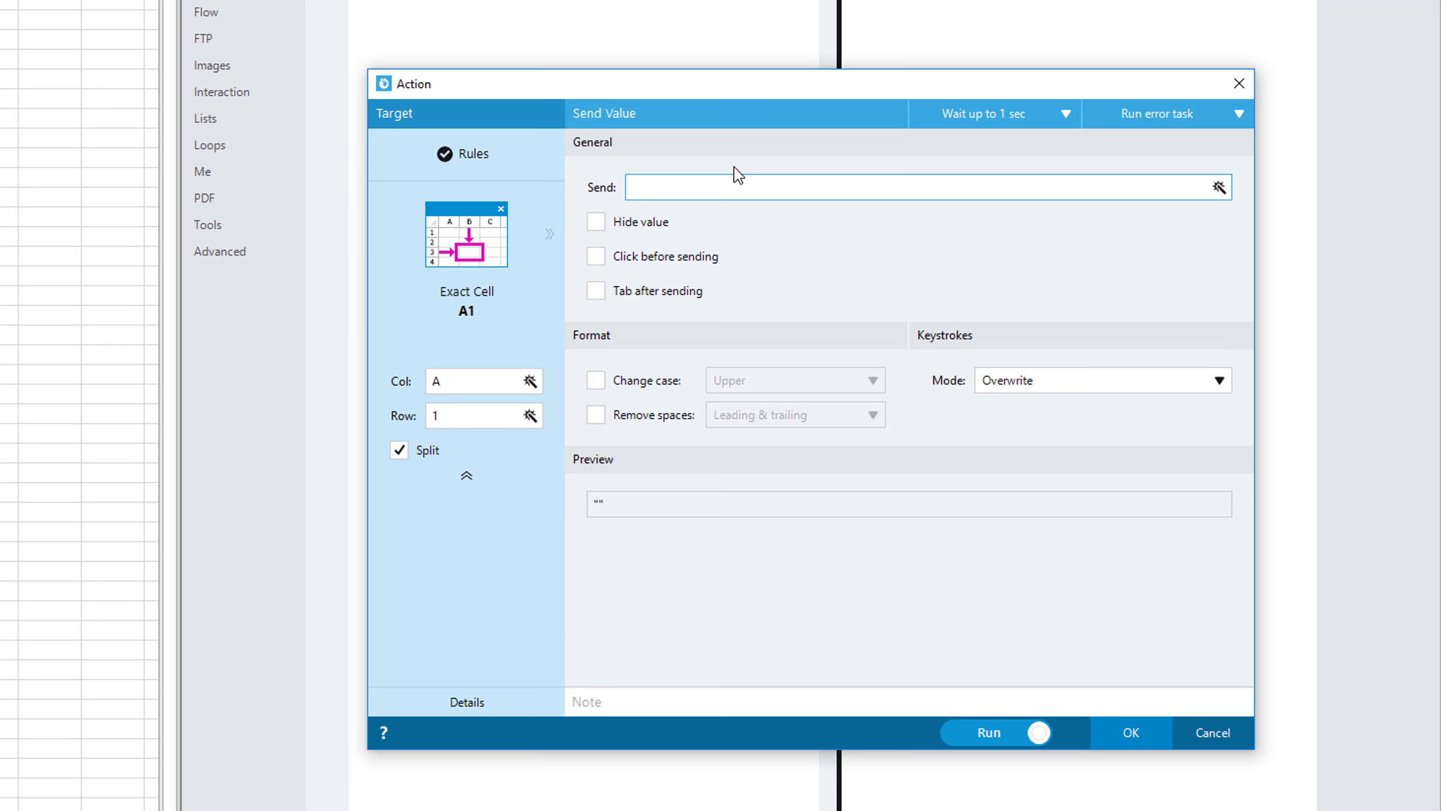
type("1234")
Add the note "Type a number in cell A1" to the action and run it.
left_click(737, 699)
type("T")
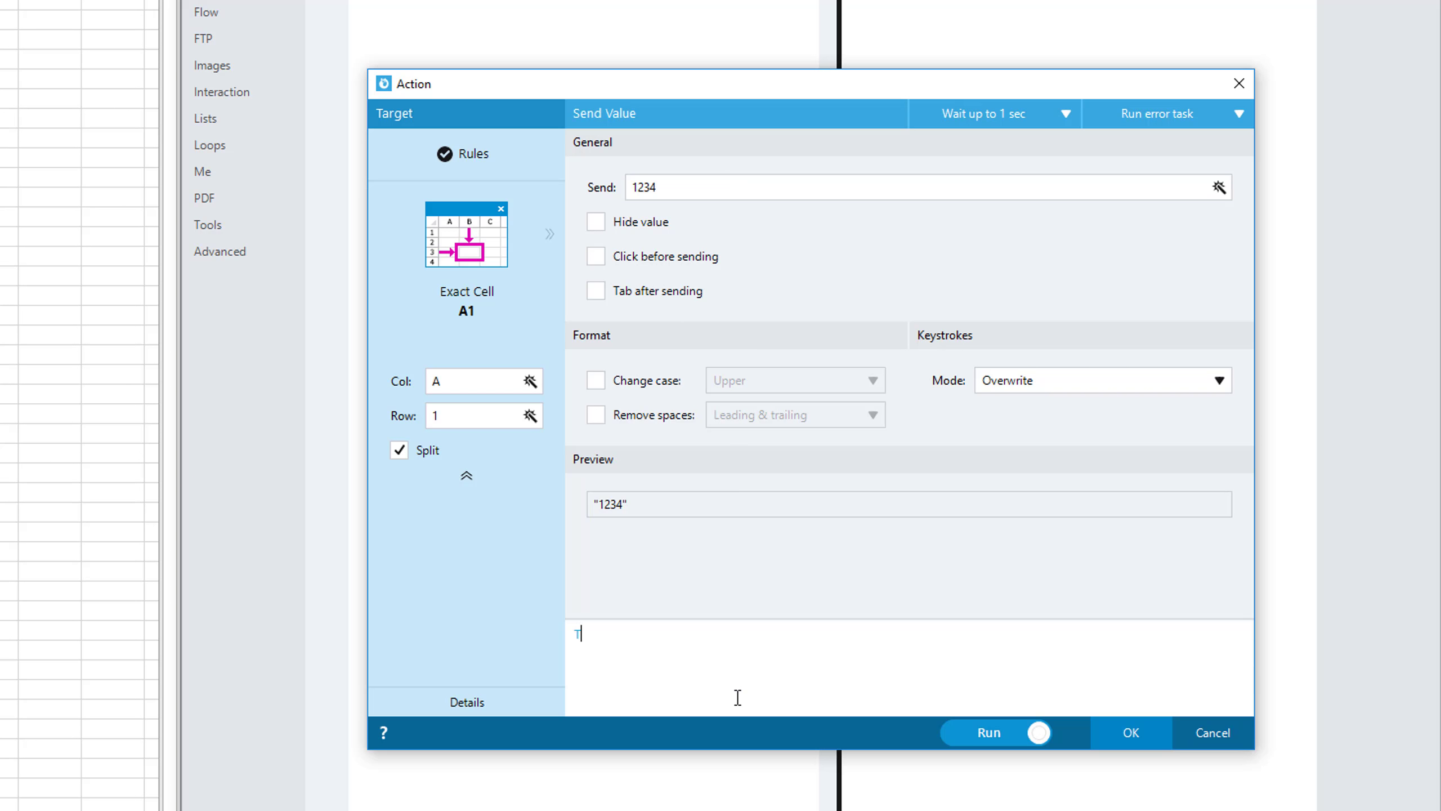
type("ype a number in")
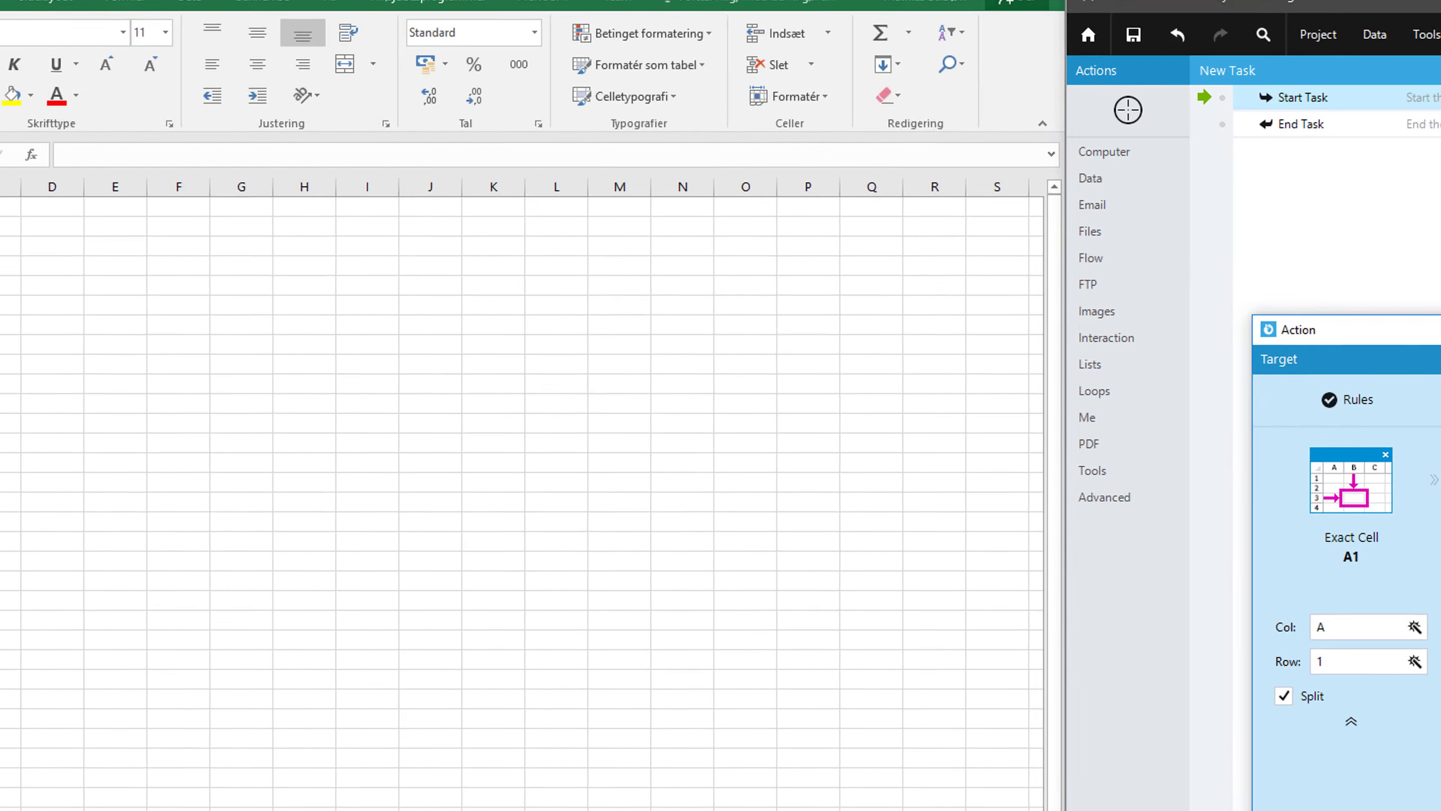
left_click(1132, 733)
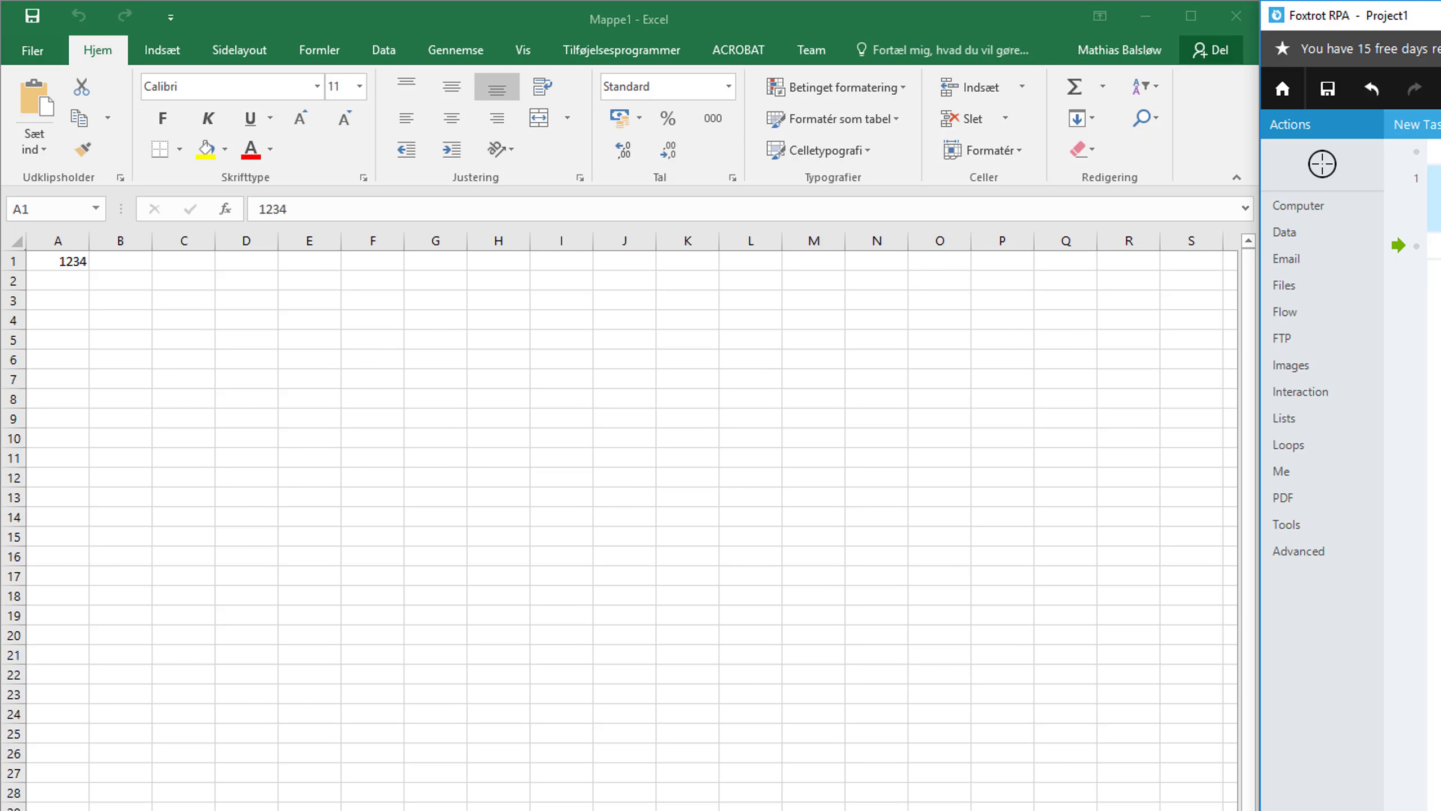
Create and run a Send Value action that sends 43112 to cell A2, with the note "Type a number in A2".
left_click(1322, 163)
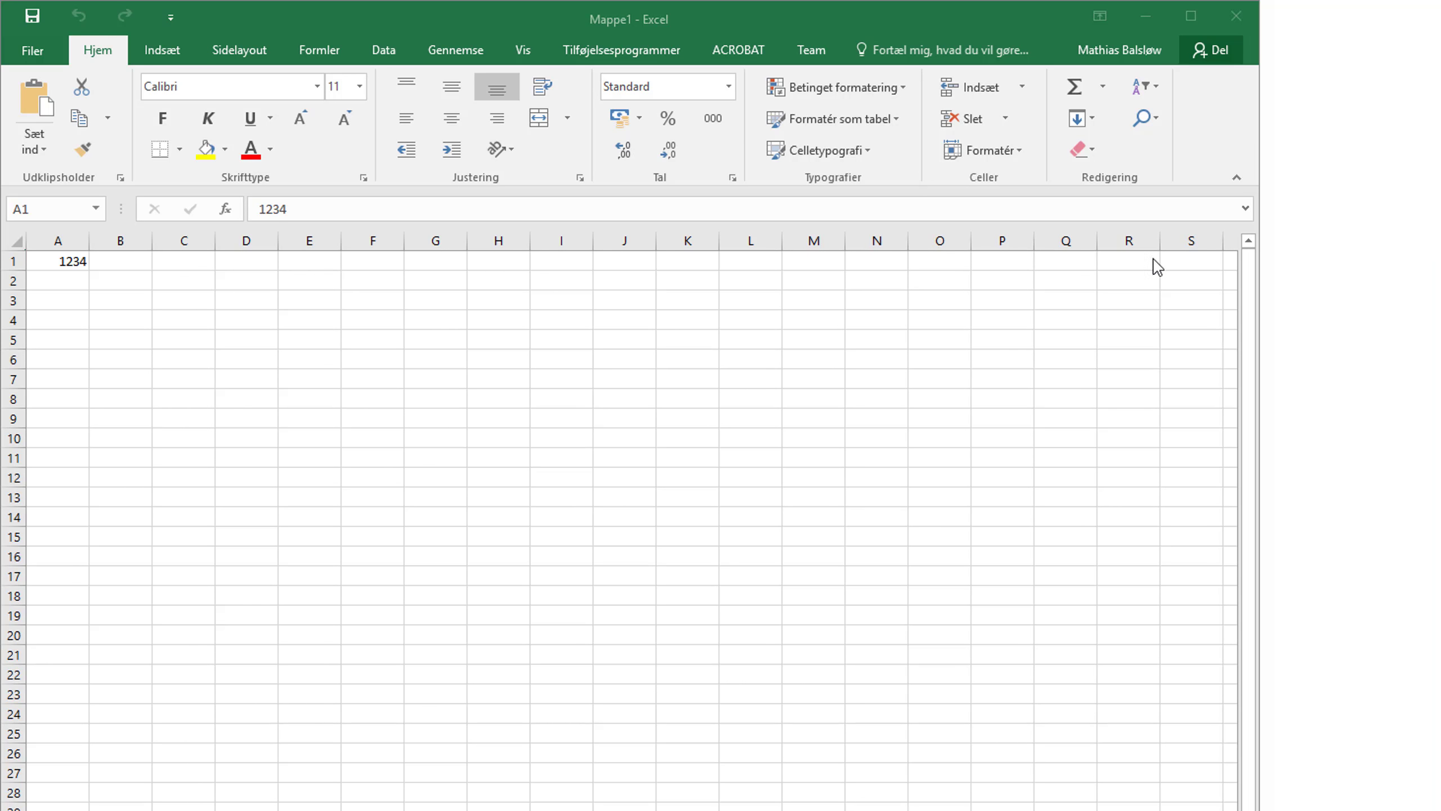
left_click(57, 281)
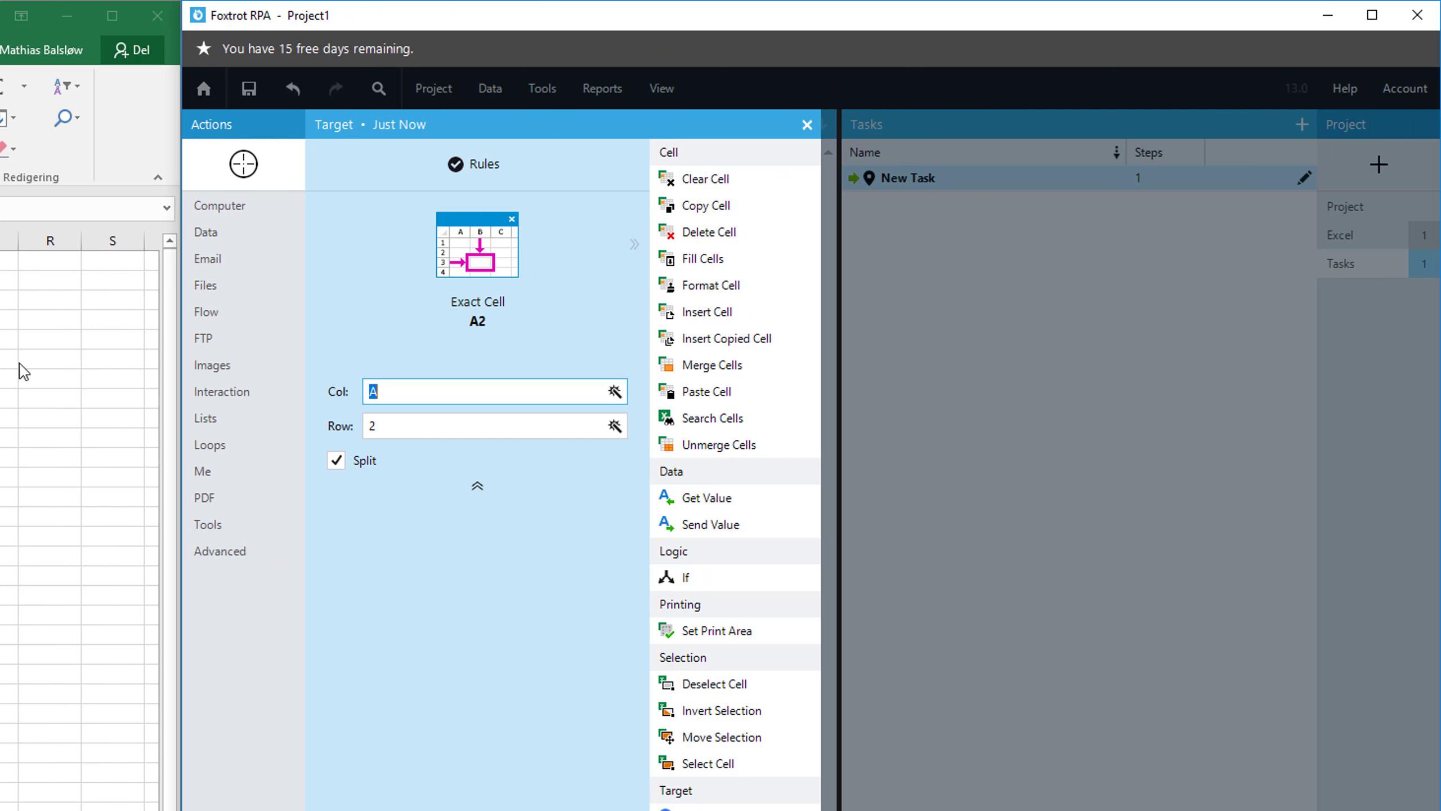
double_click(775, 533)
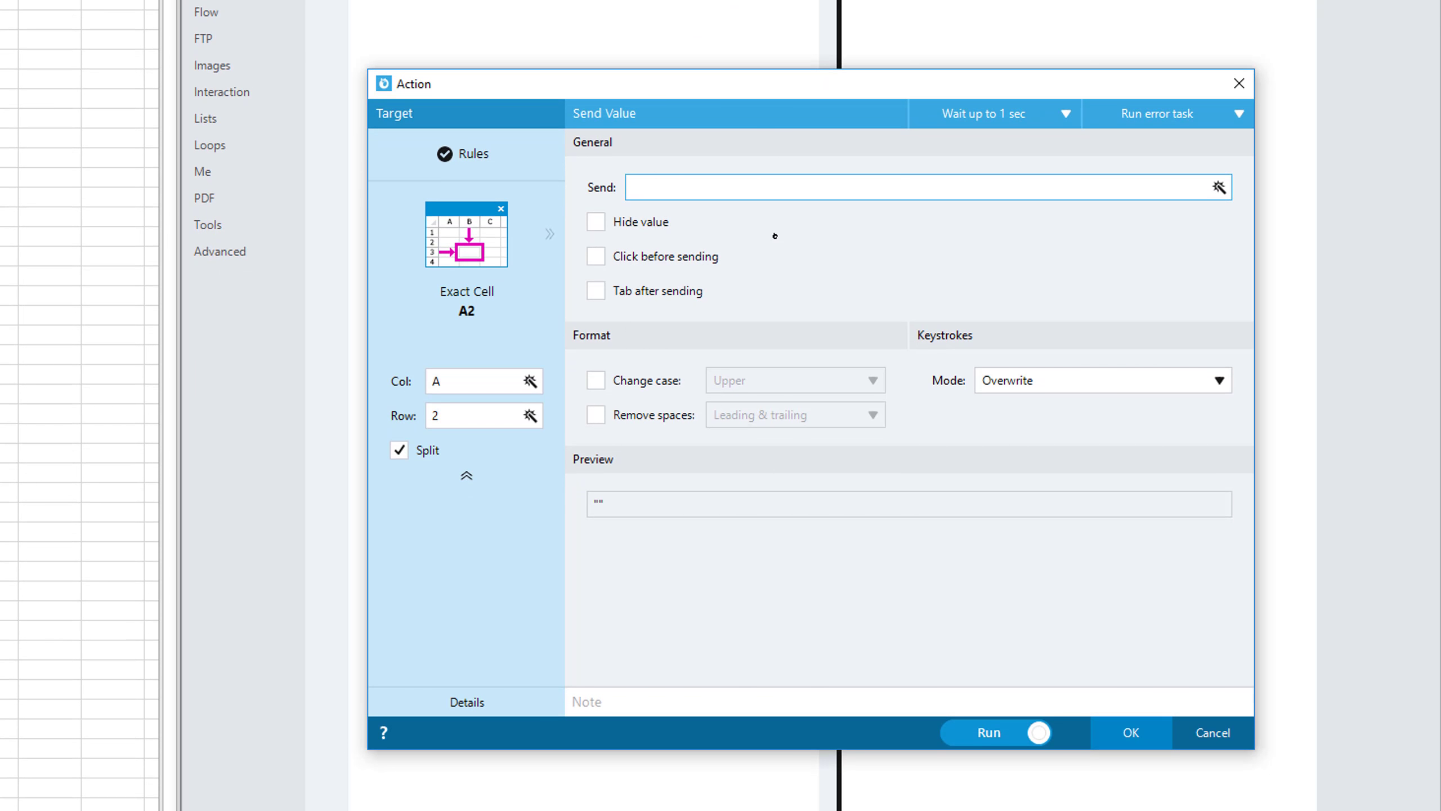
type("43112")
left_click(653, 704)
type("Type ")
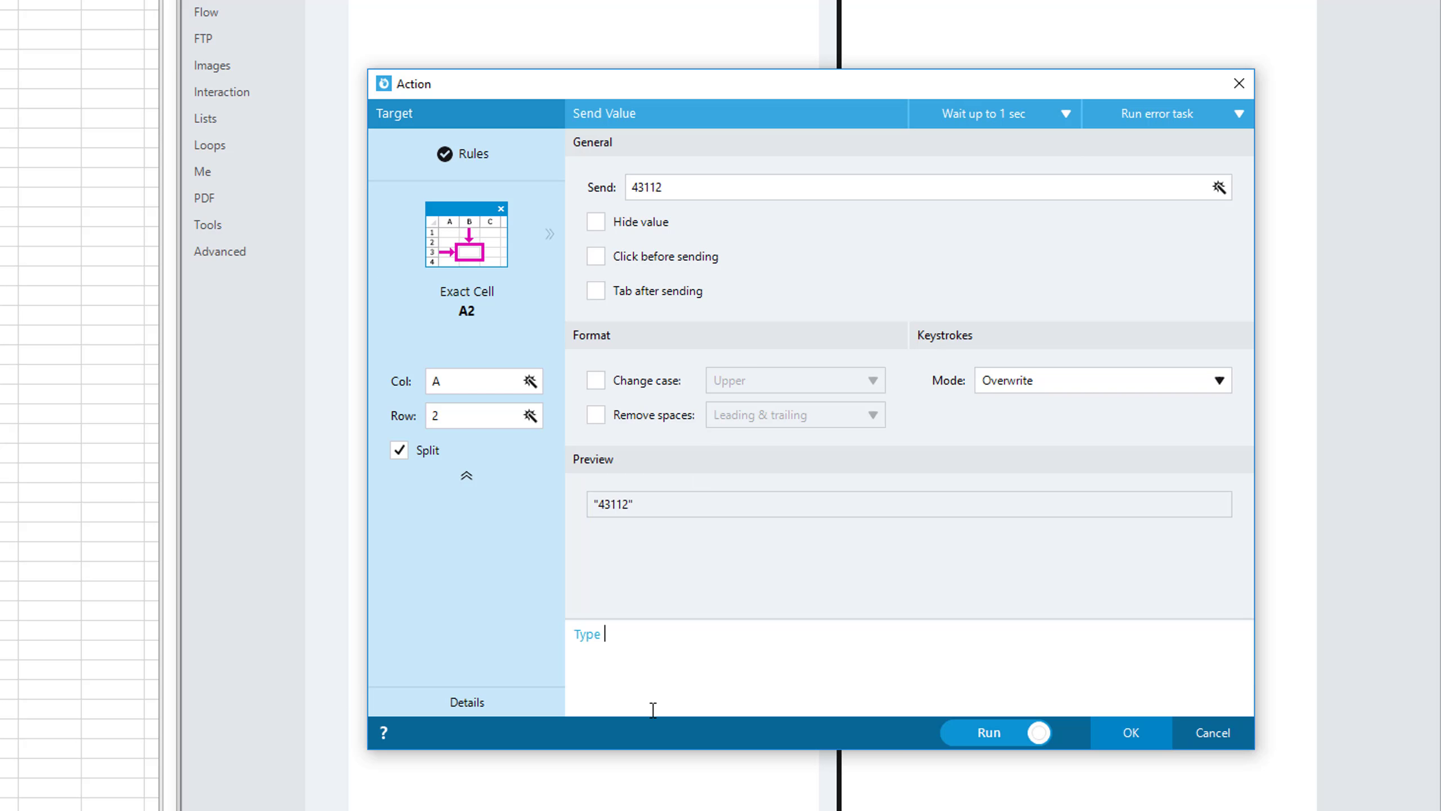
type("a number in A2")
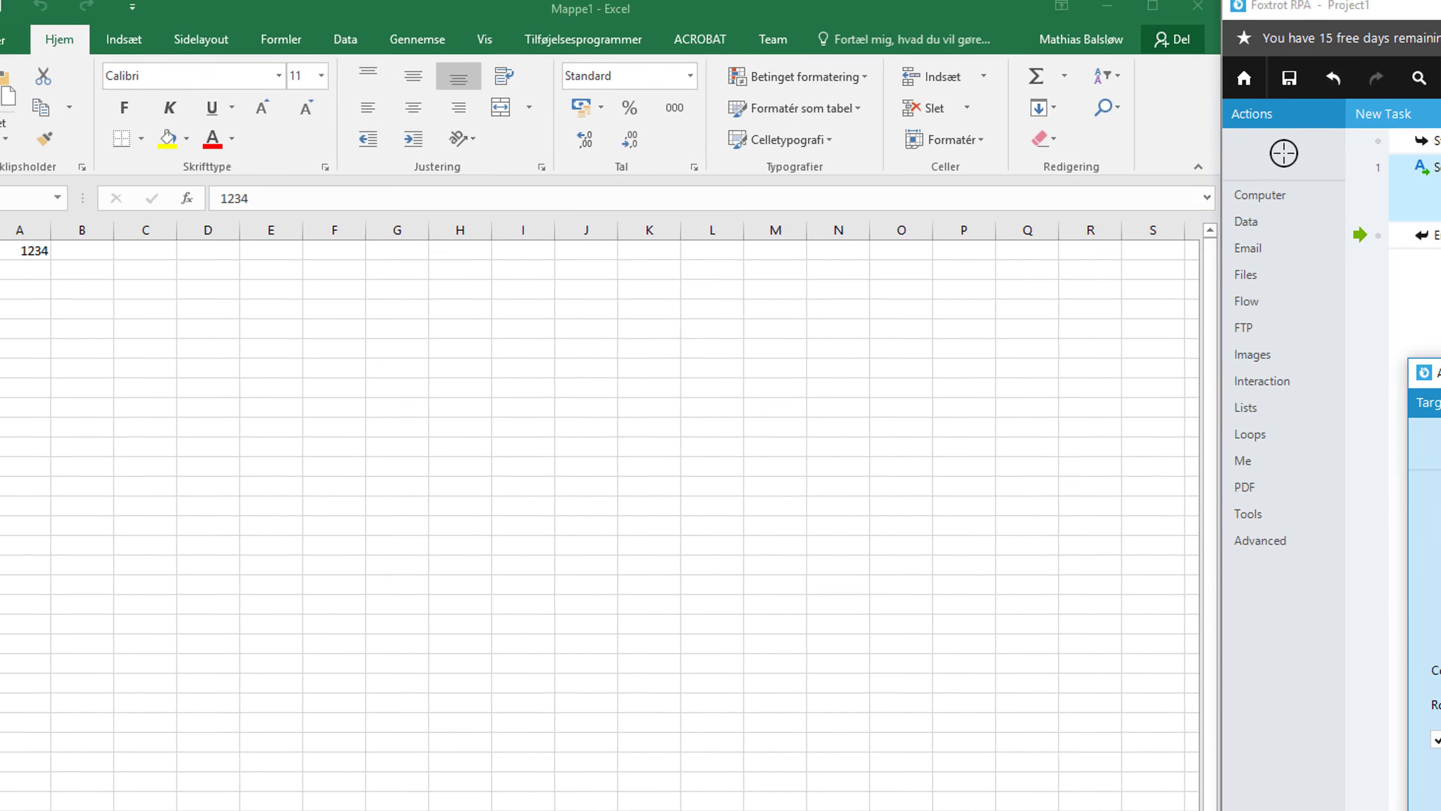
left_click(1131, 733)
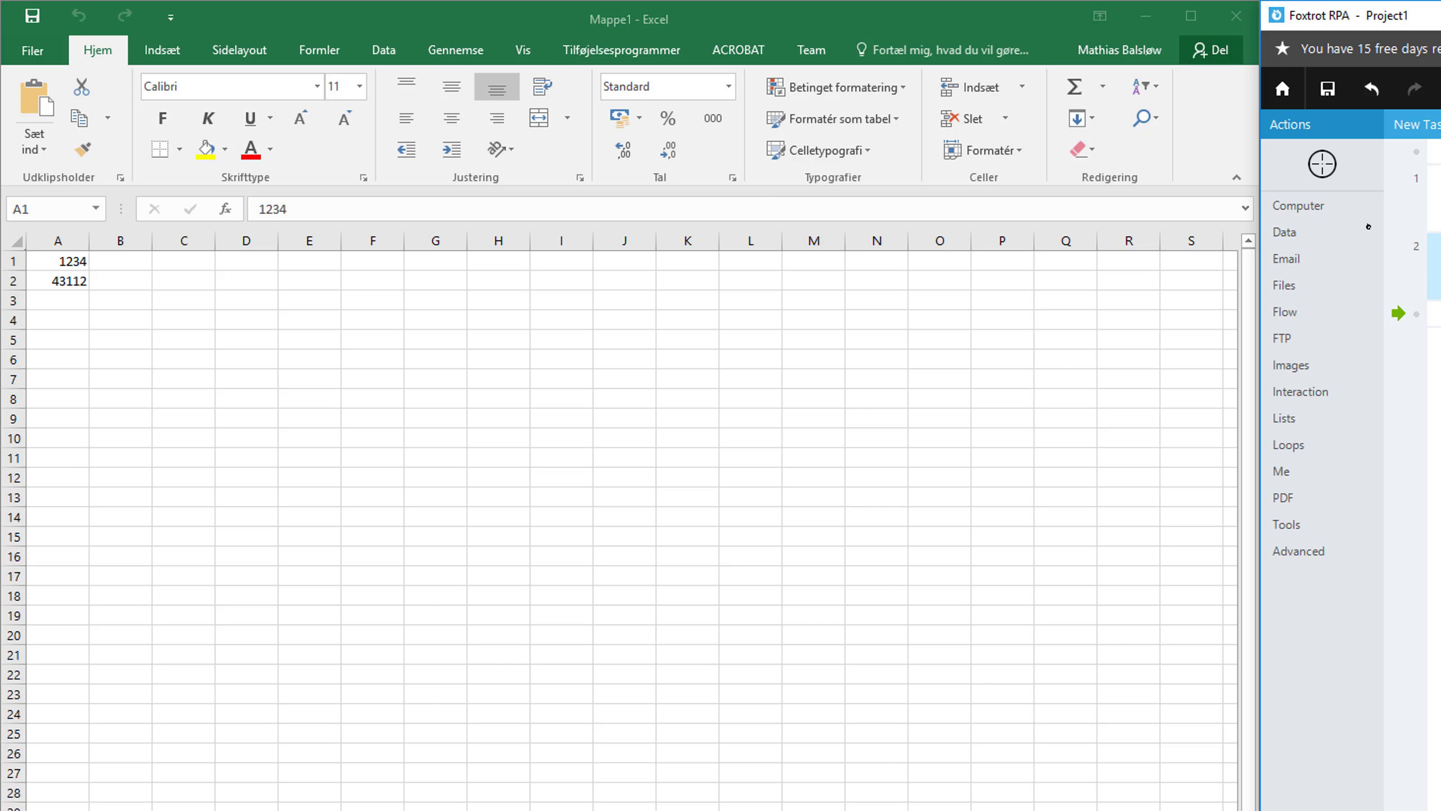
Create and run a Send Value action that sends the formula =SUM(A1:A2) to cell A3.
left_click(1322, 164)
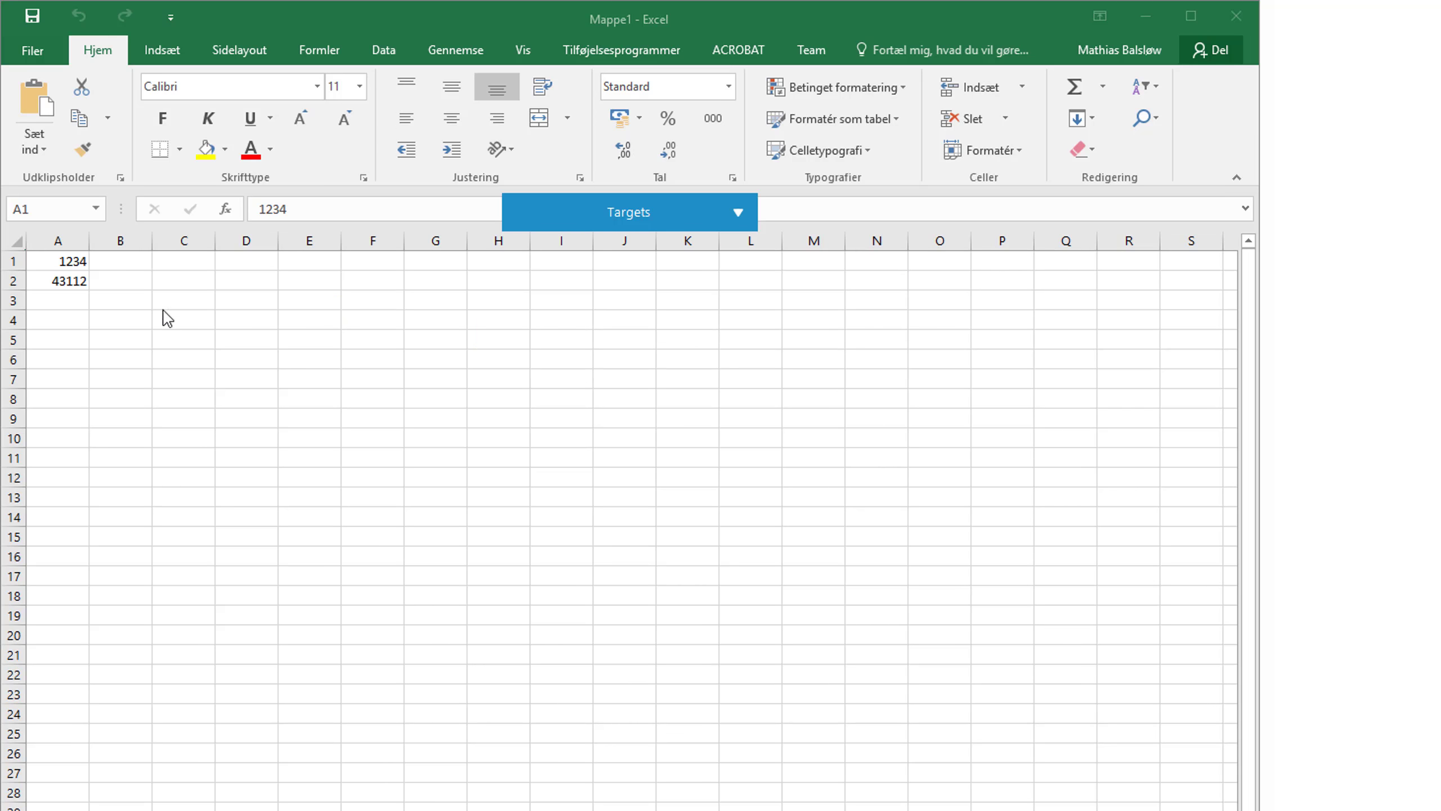
left_click(58, 299)
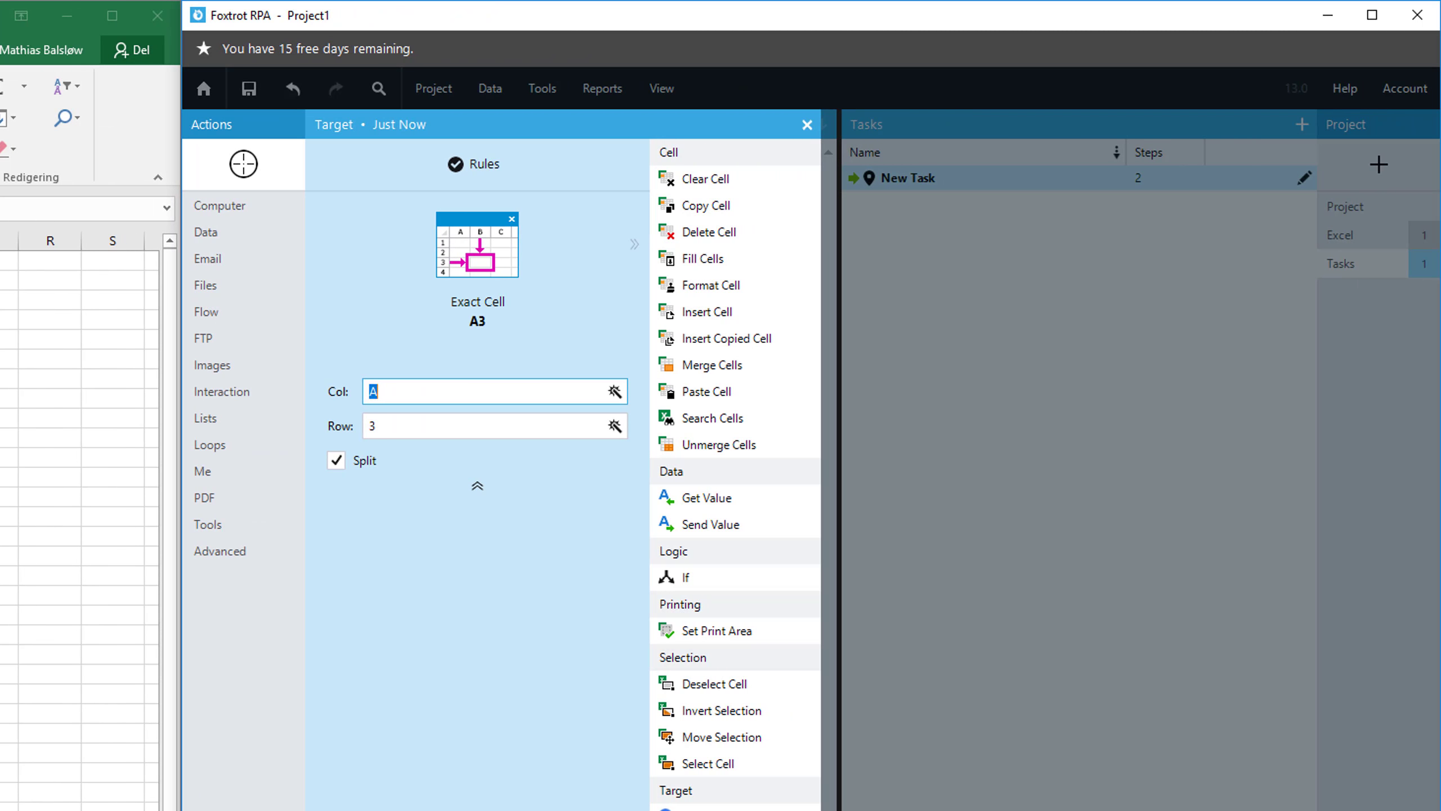
left_click(709, 524)
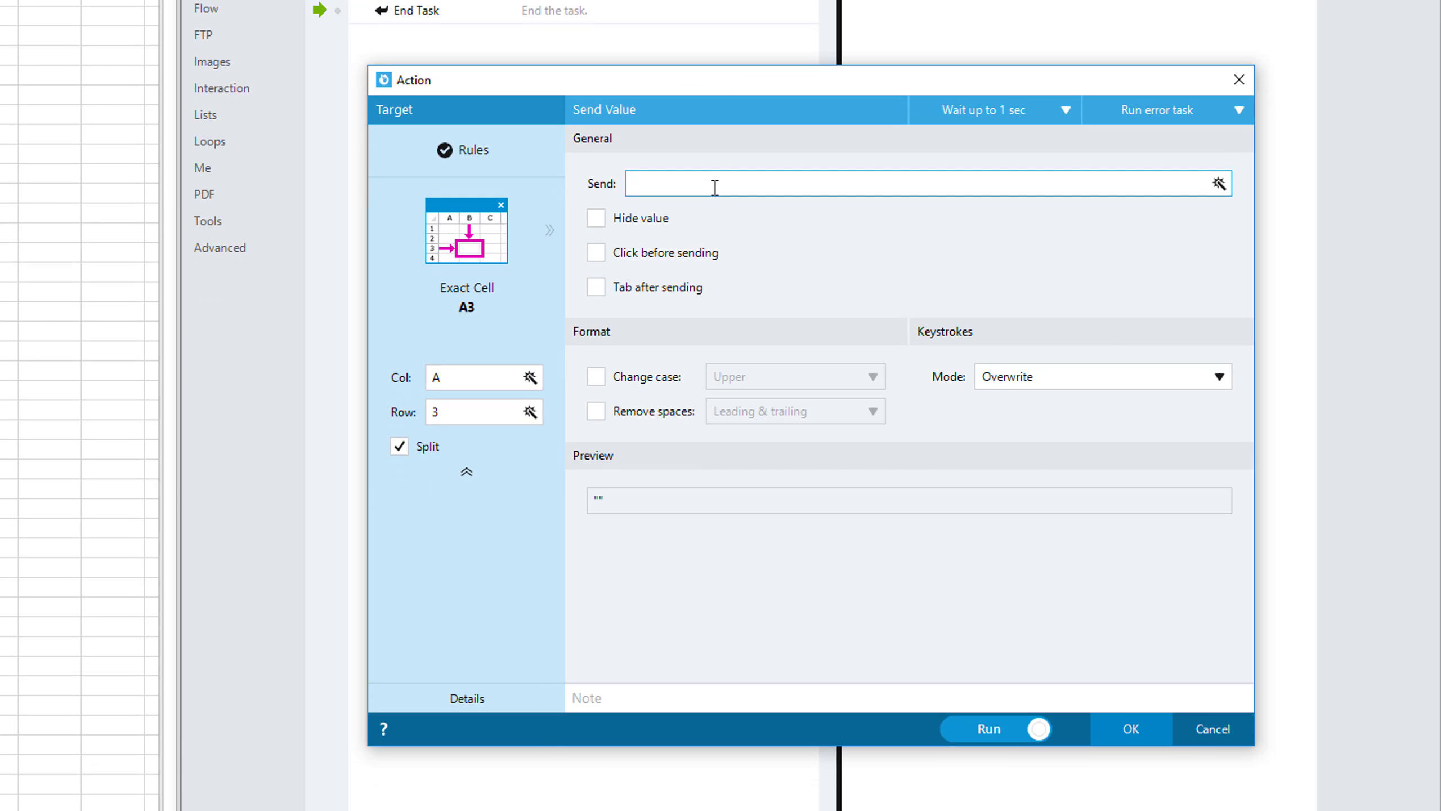
type("=SUM(A1:A2")
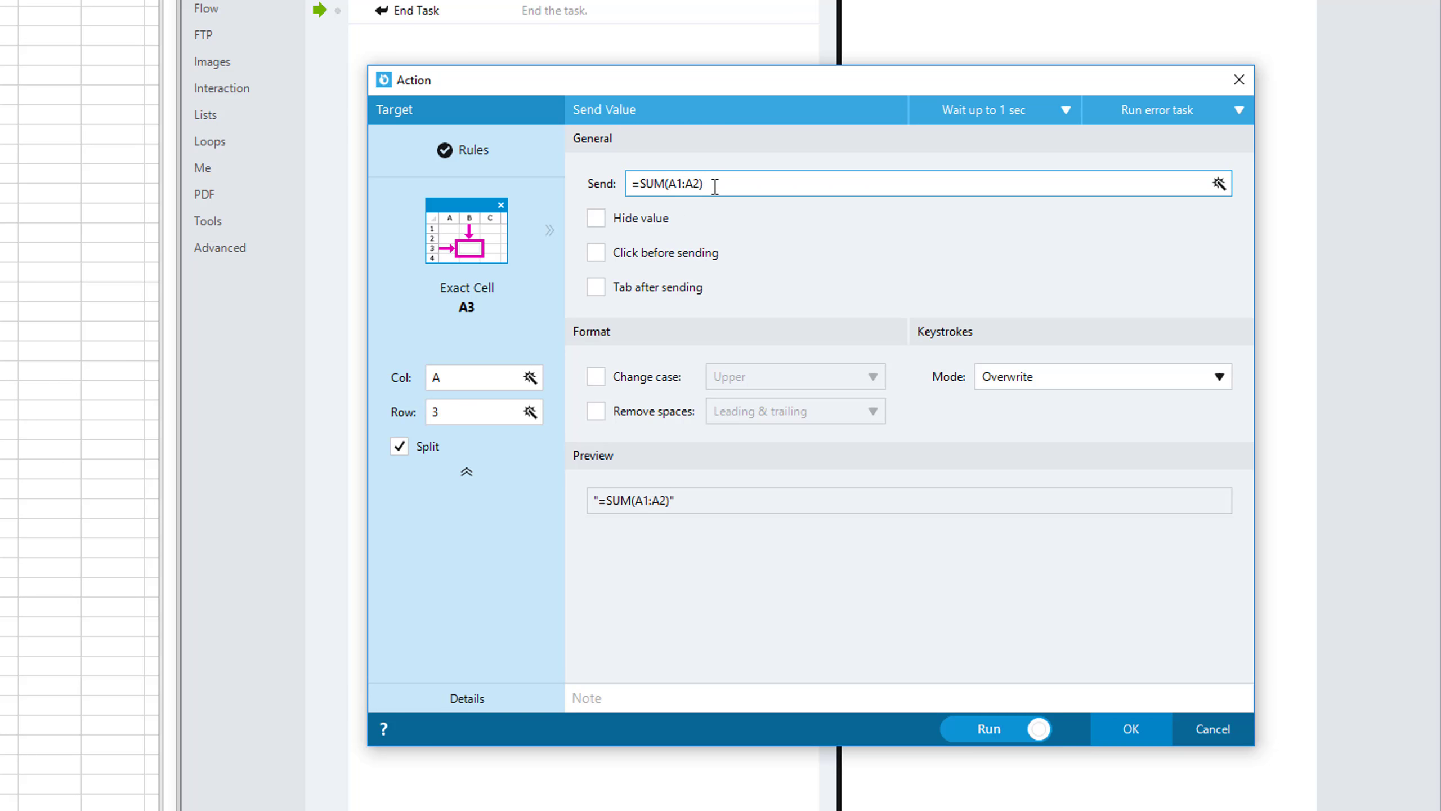
type(")")
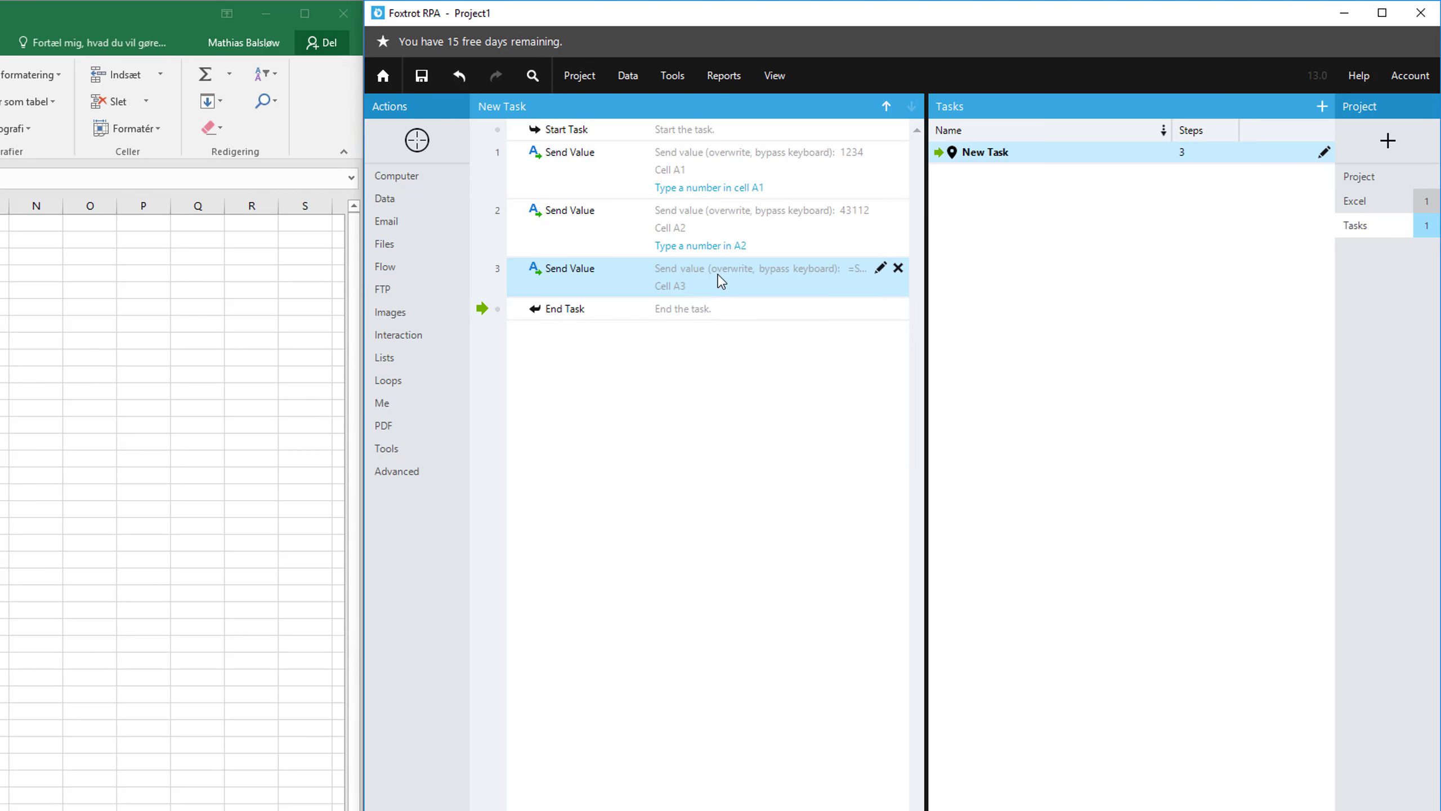
Add the note "Write the sum formula of A1 and A2 in cell A3" to the third Send Value action.
right_click(718, 275)
left_click(773, 350)
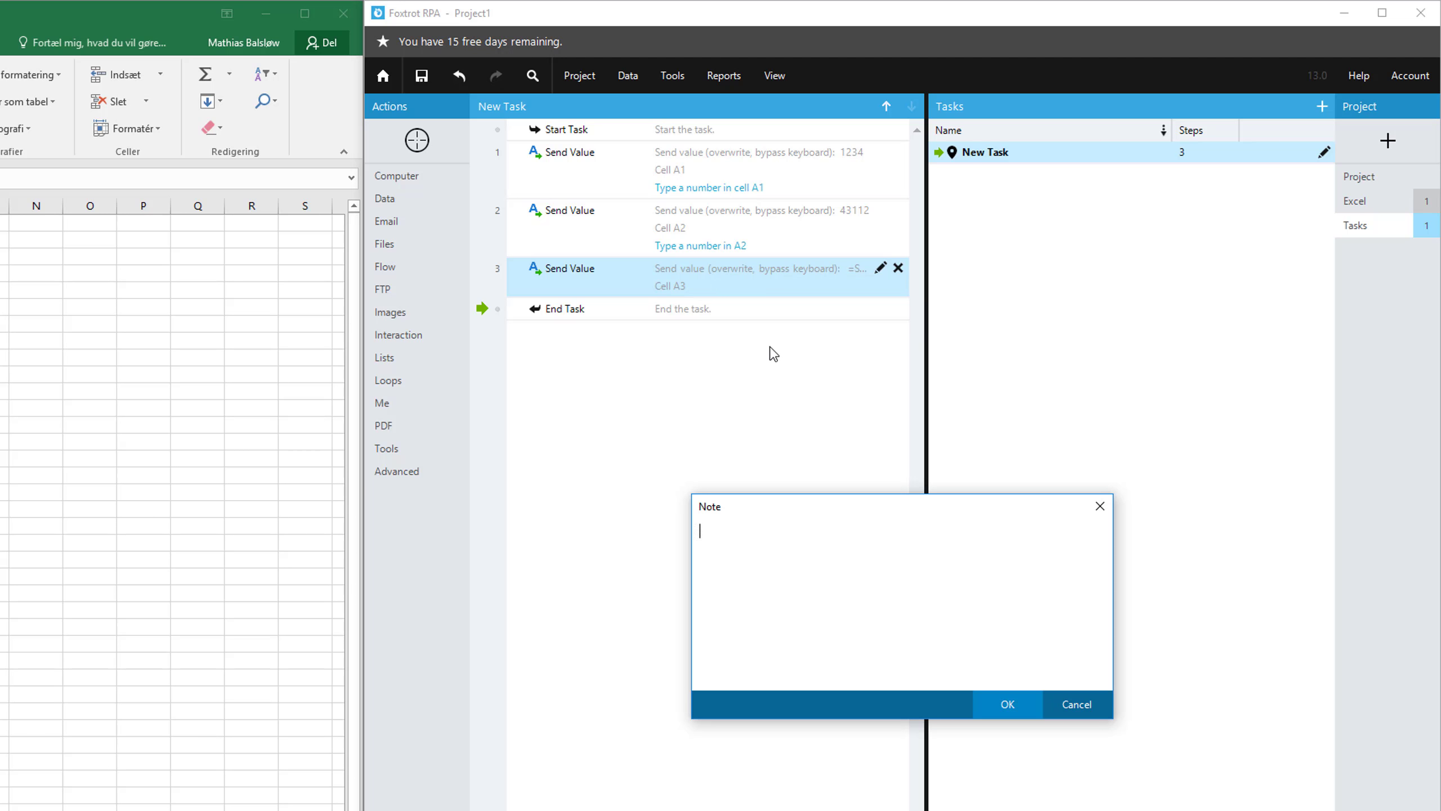
type("Write the sum formula of A1 and A2 in cell A3")
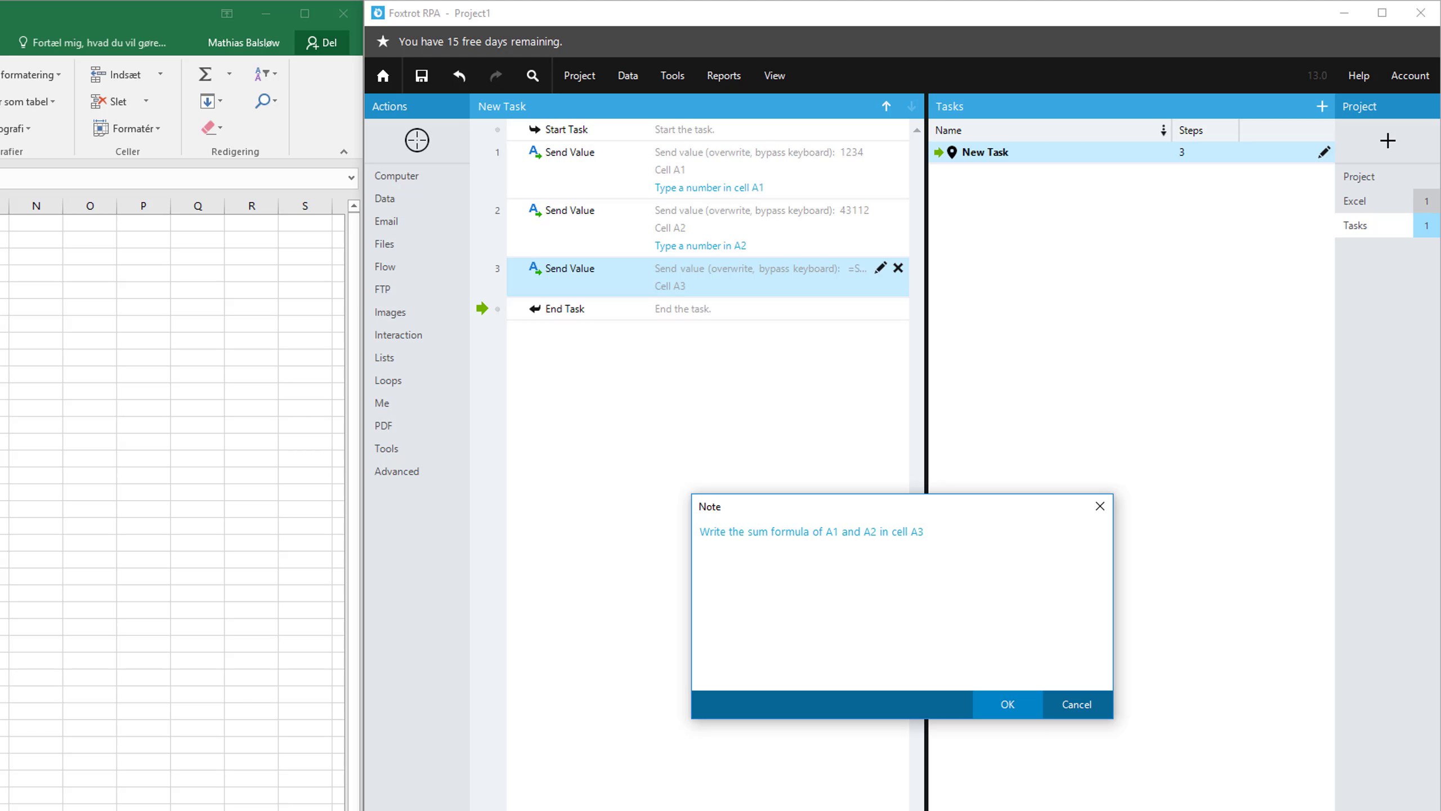
left_click(1021, 710)
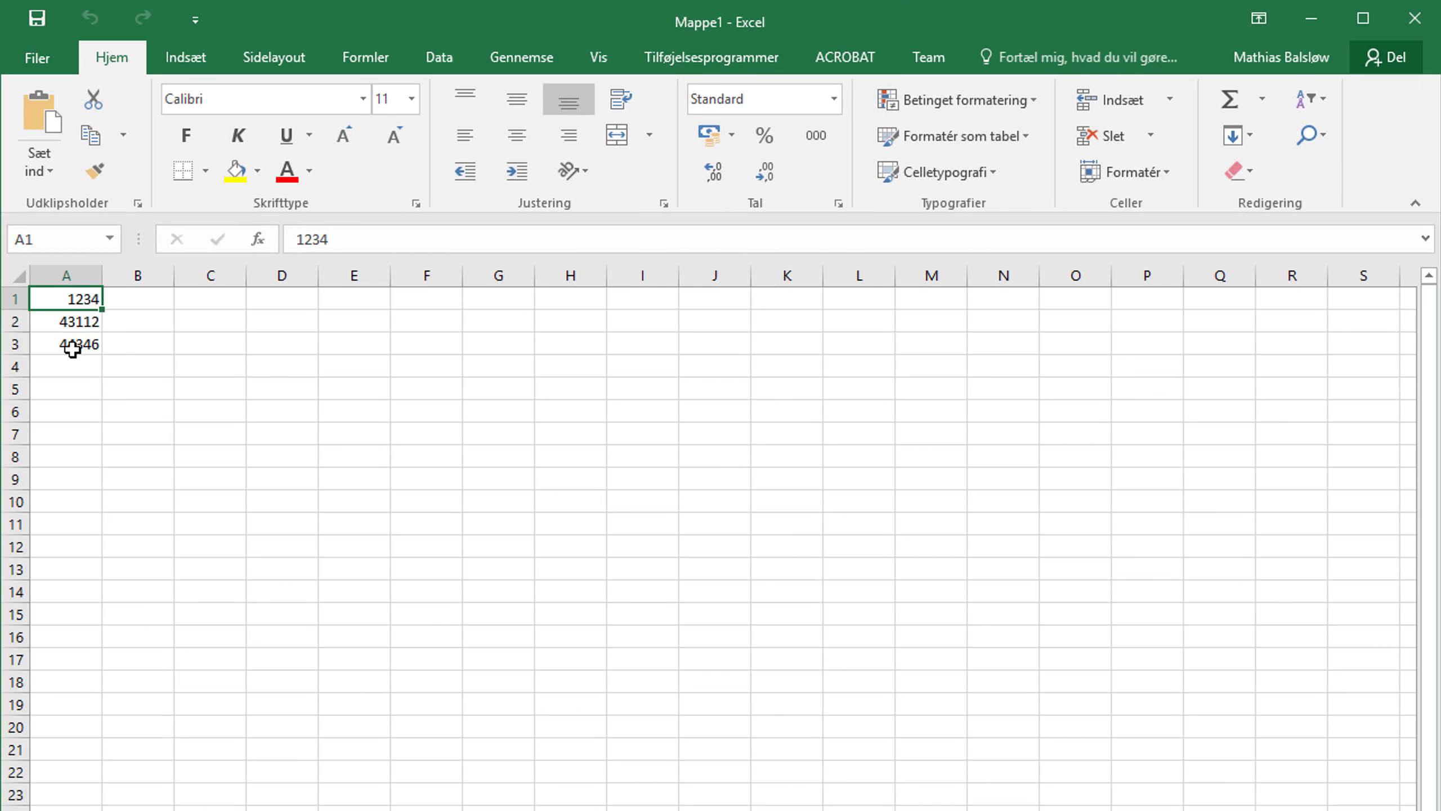
Switch to the Excel sheet and inspect the contents of cells A3, A2 and A1.
left_click(67, 342)
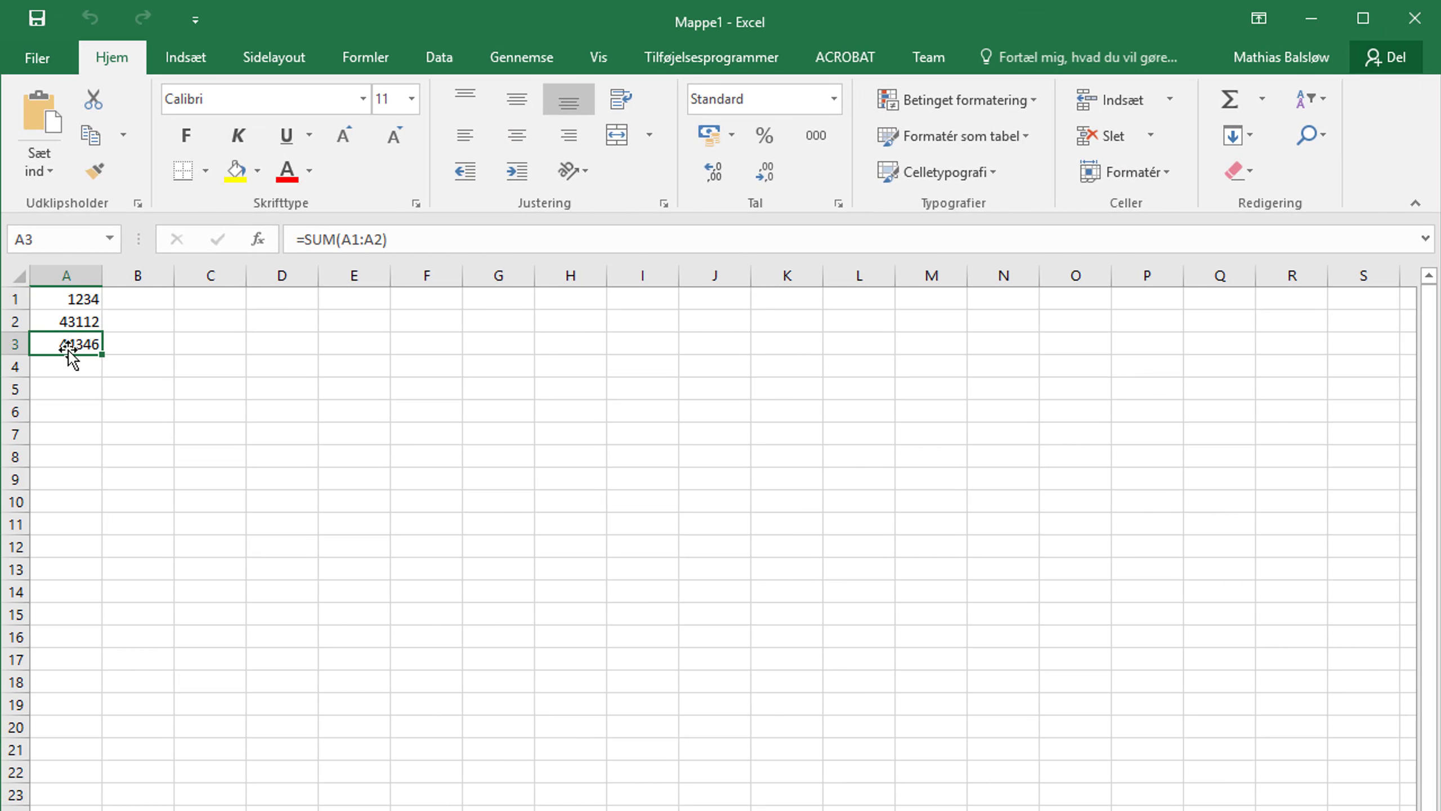
left_click(67, 321)
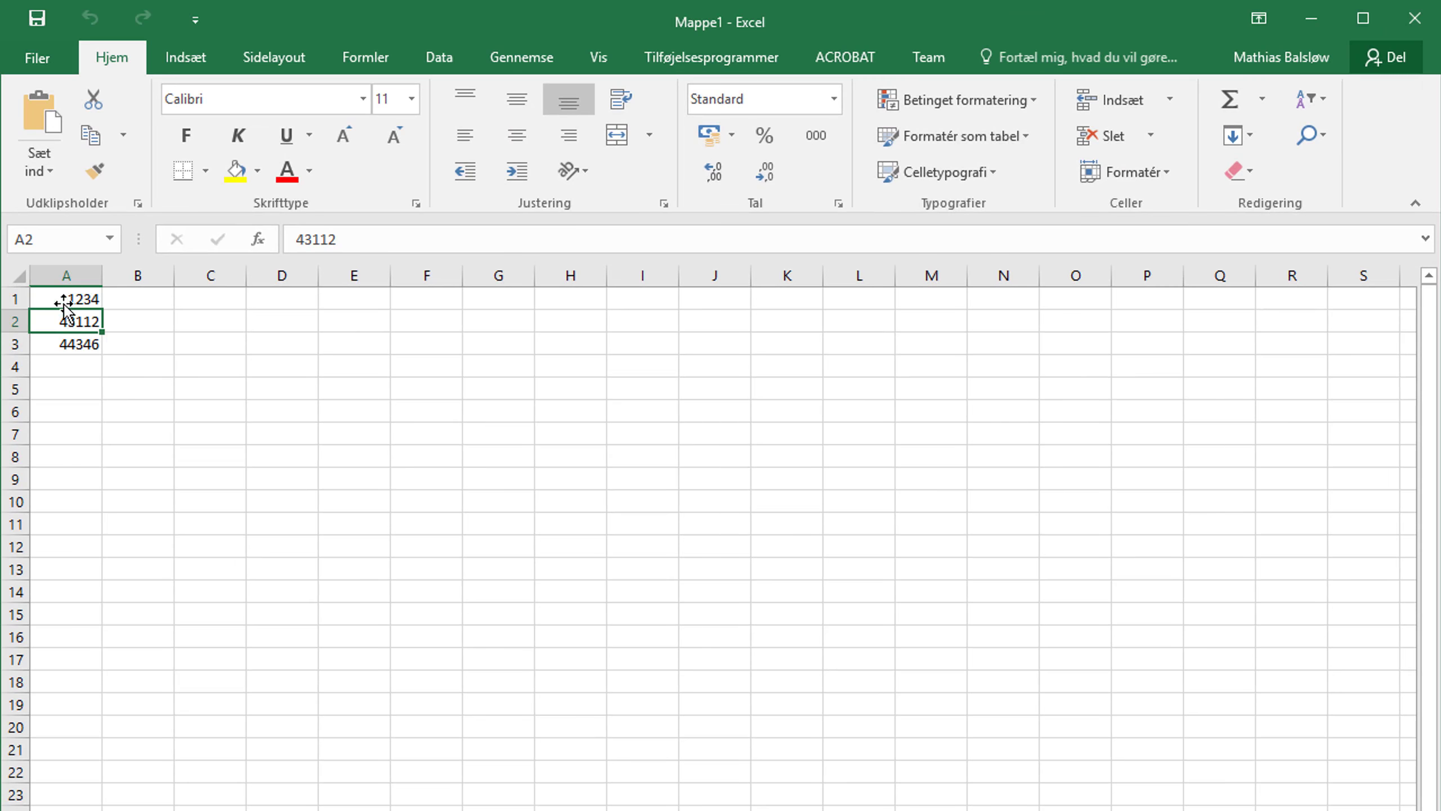
left_click(63, 298)
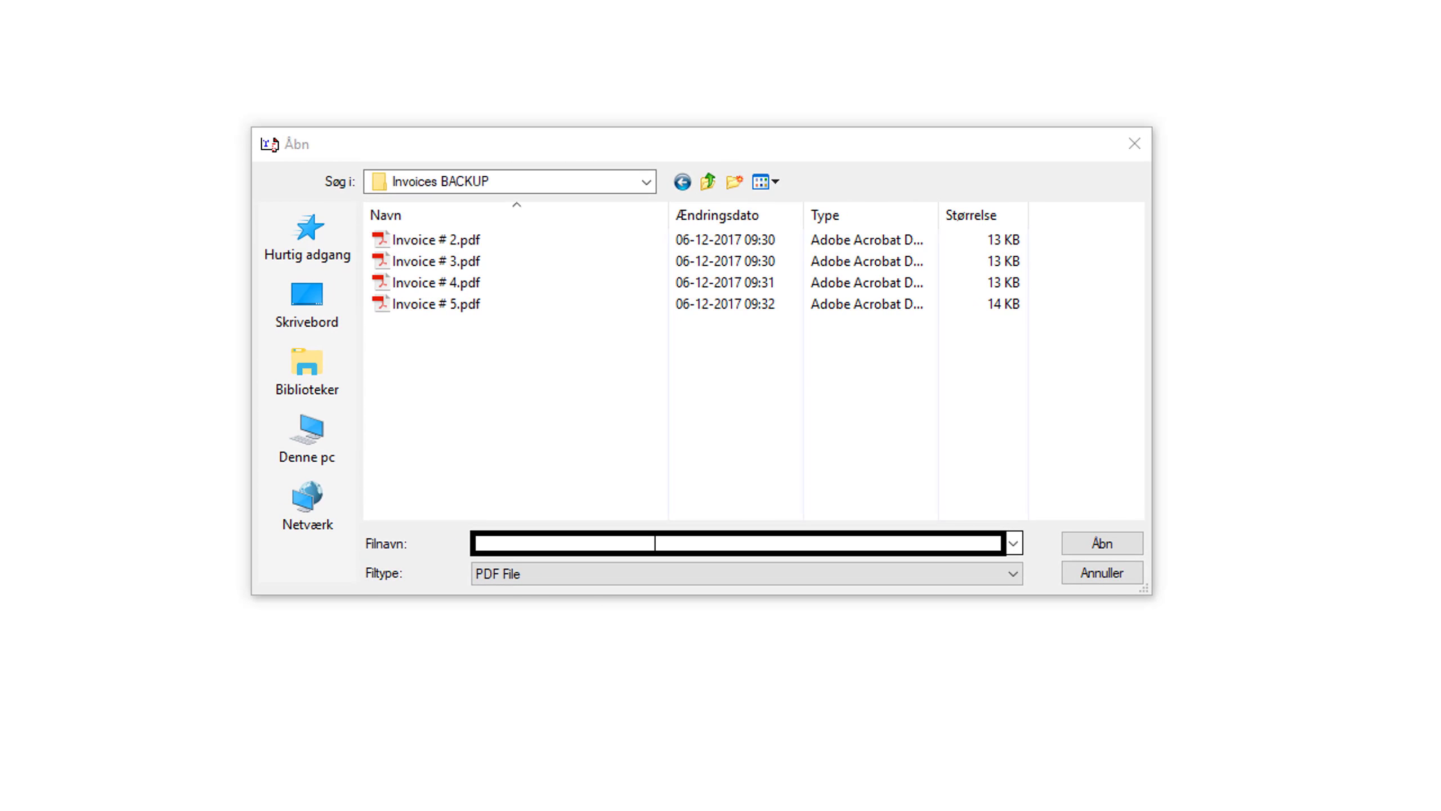
Target the file-open dialog's file name field and create a Send Value action that sends C:\Invoices BACKUP\Invoice # 2.pdf.
left_click(656, 543)
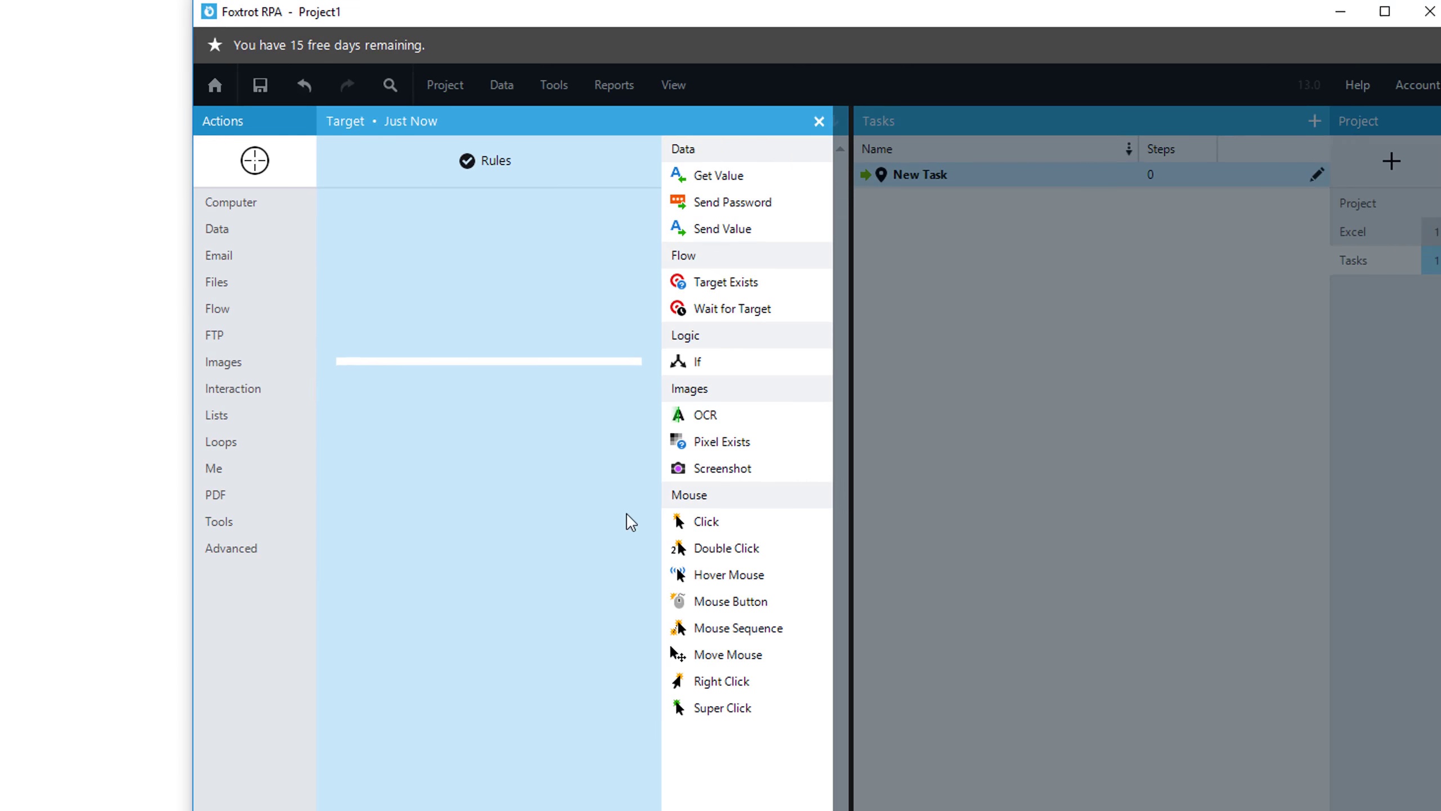
double_click(749, 231)
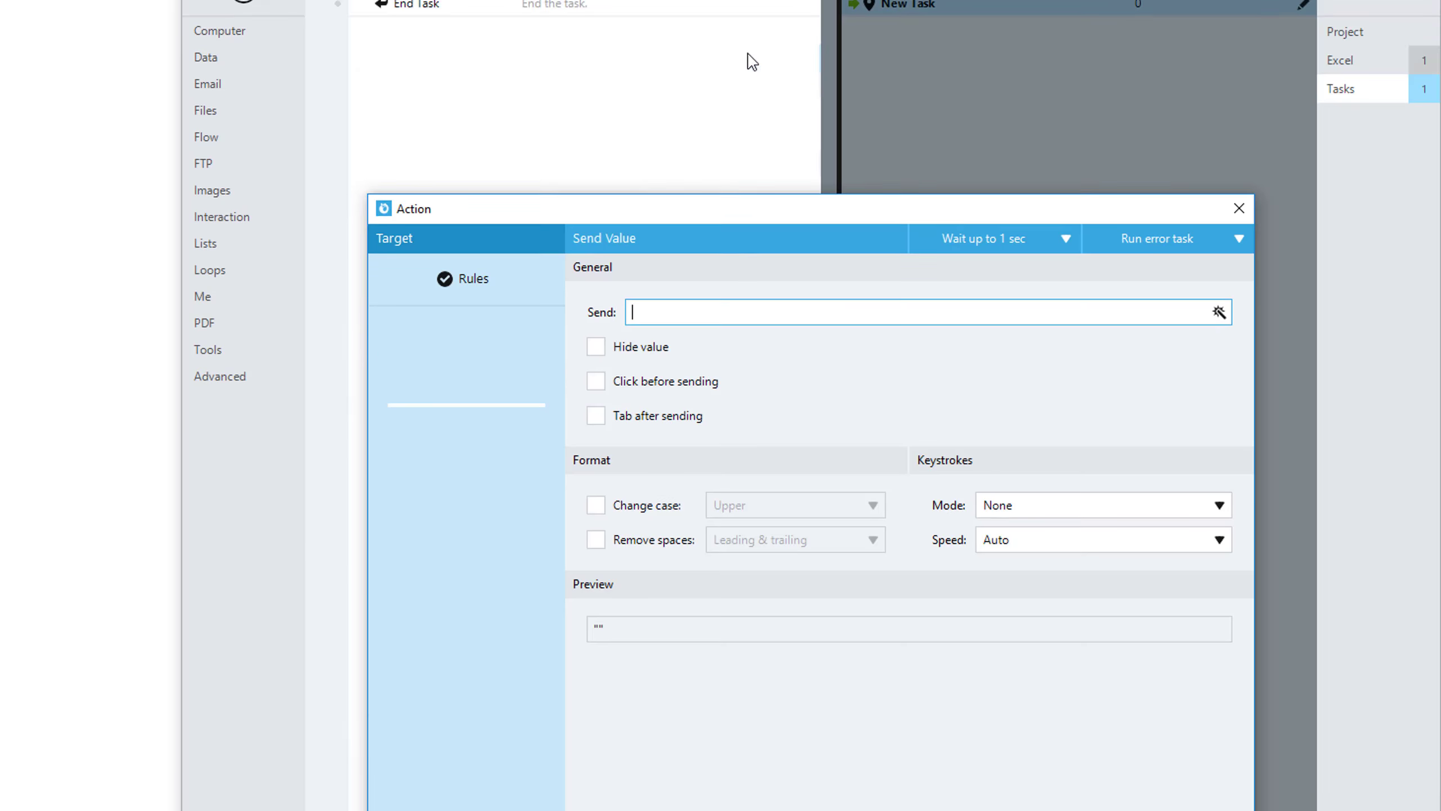
type("C")
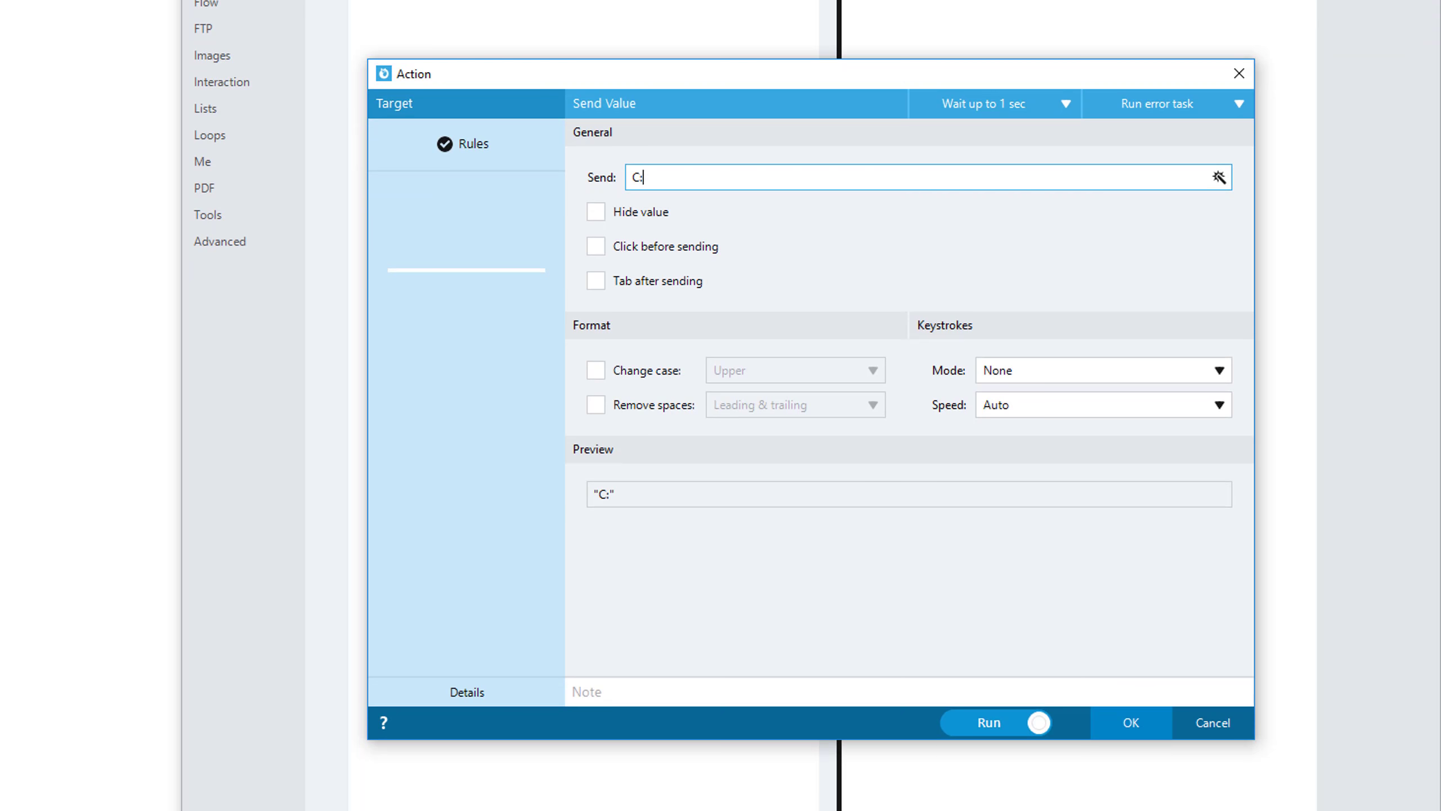
type(":\\Invoices BACKUP")
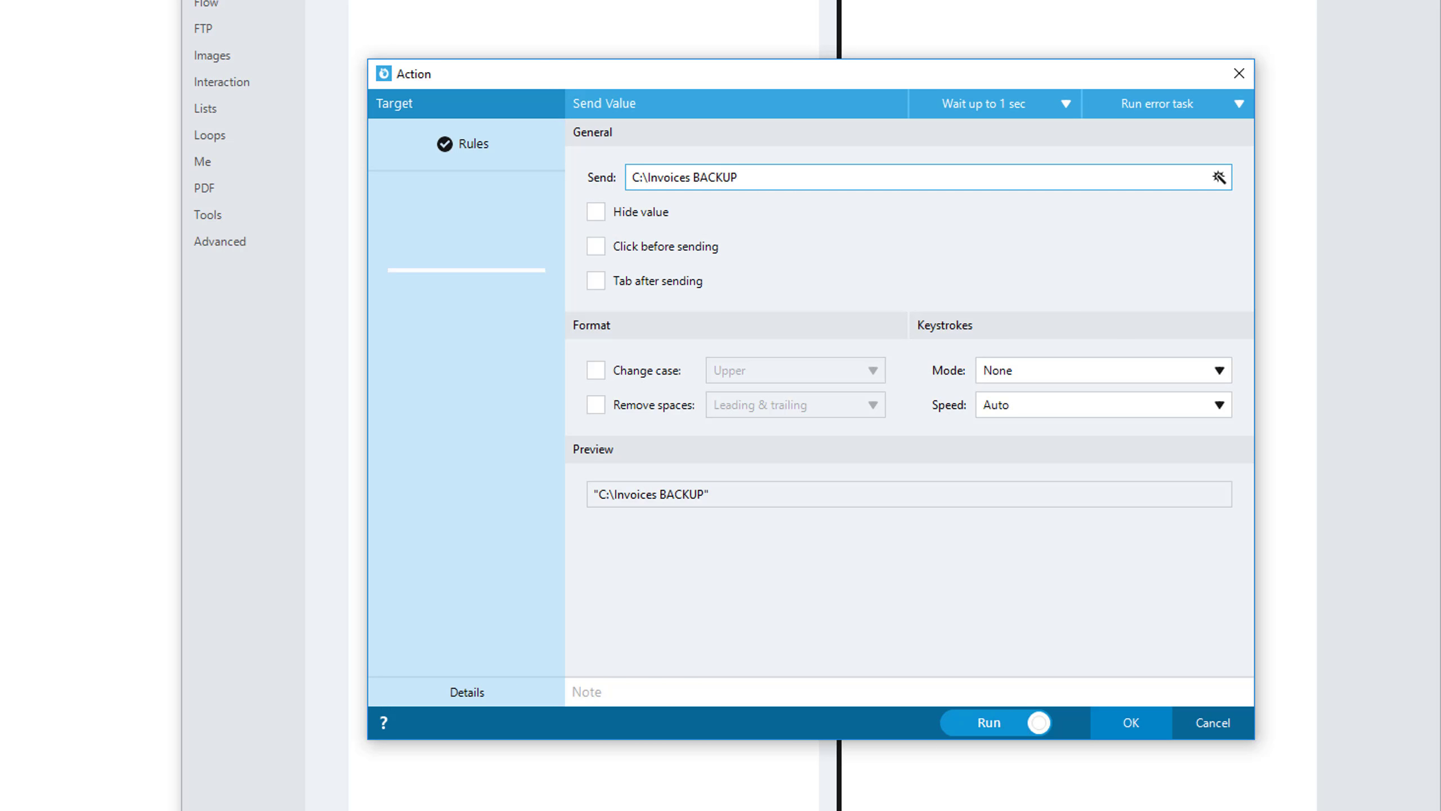
type("\\Invoice # 2.pdf")
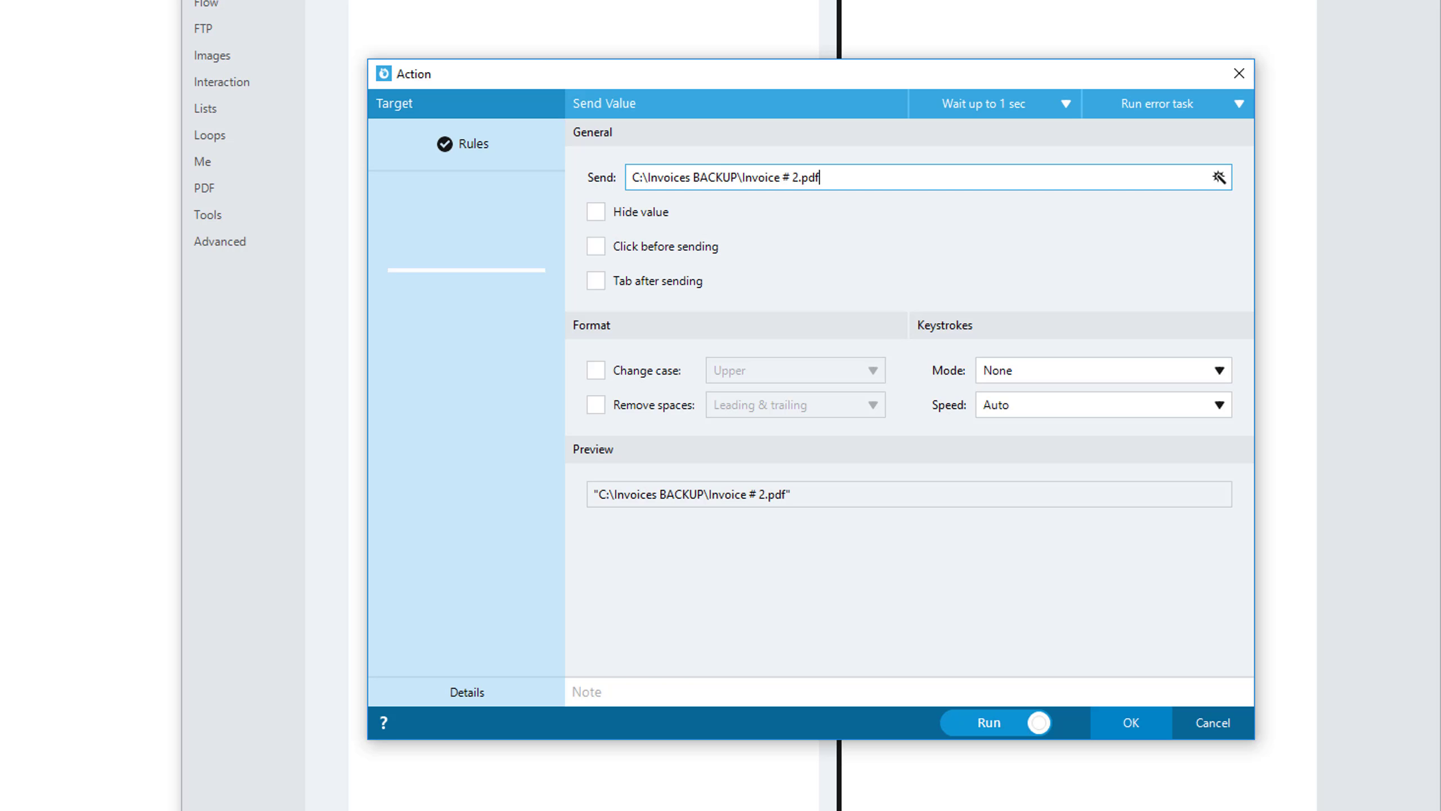
Set the action's keystrokes mode to Overwrite, add the note "Write the full path of the file" and run it.
left_click(1050, 371)
left_click(1047, 398)
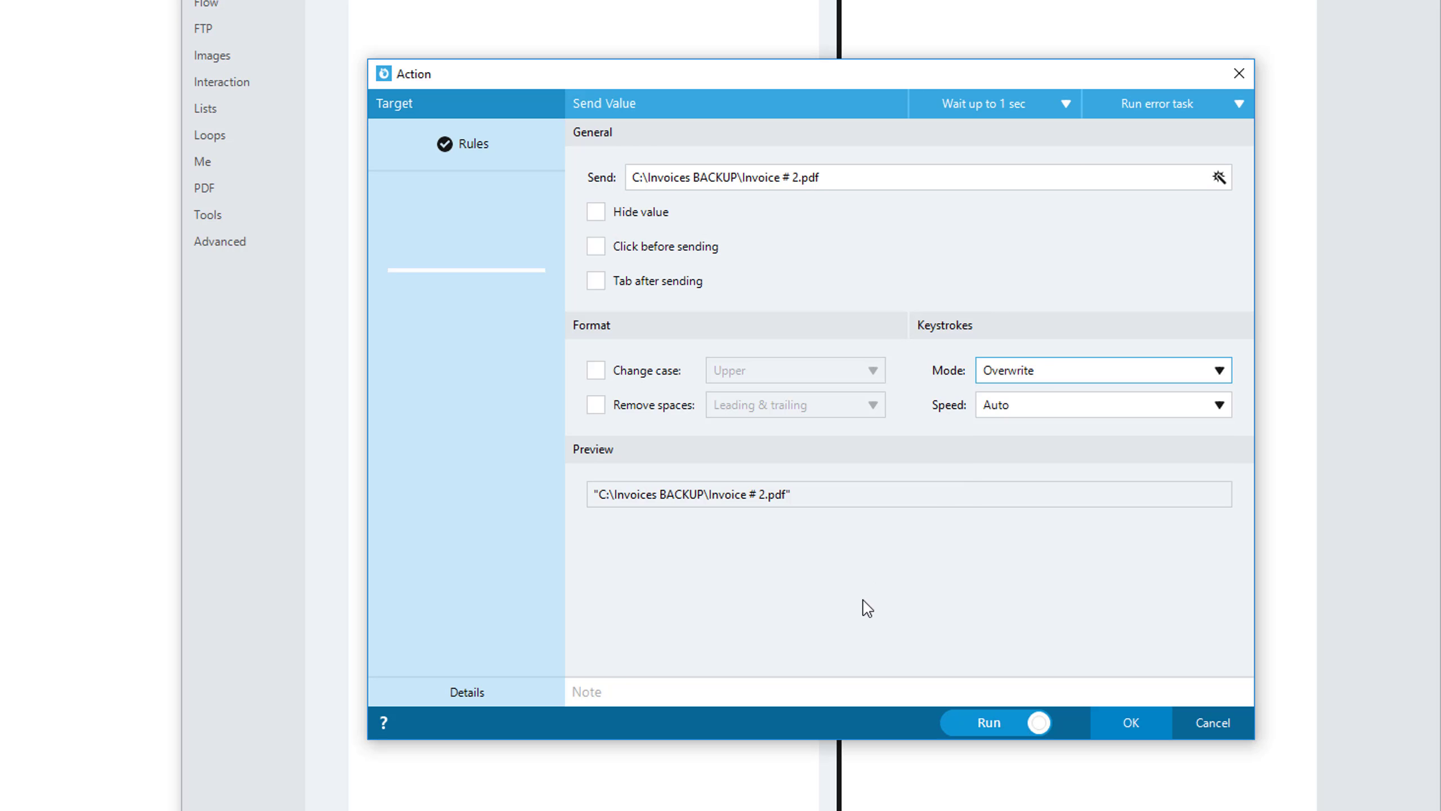
left_click(820, 691)
type("Write the fu")
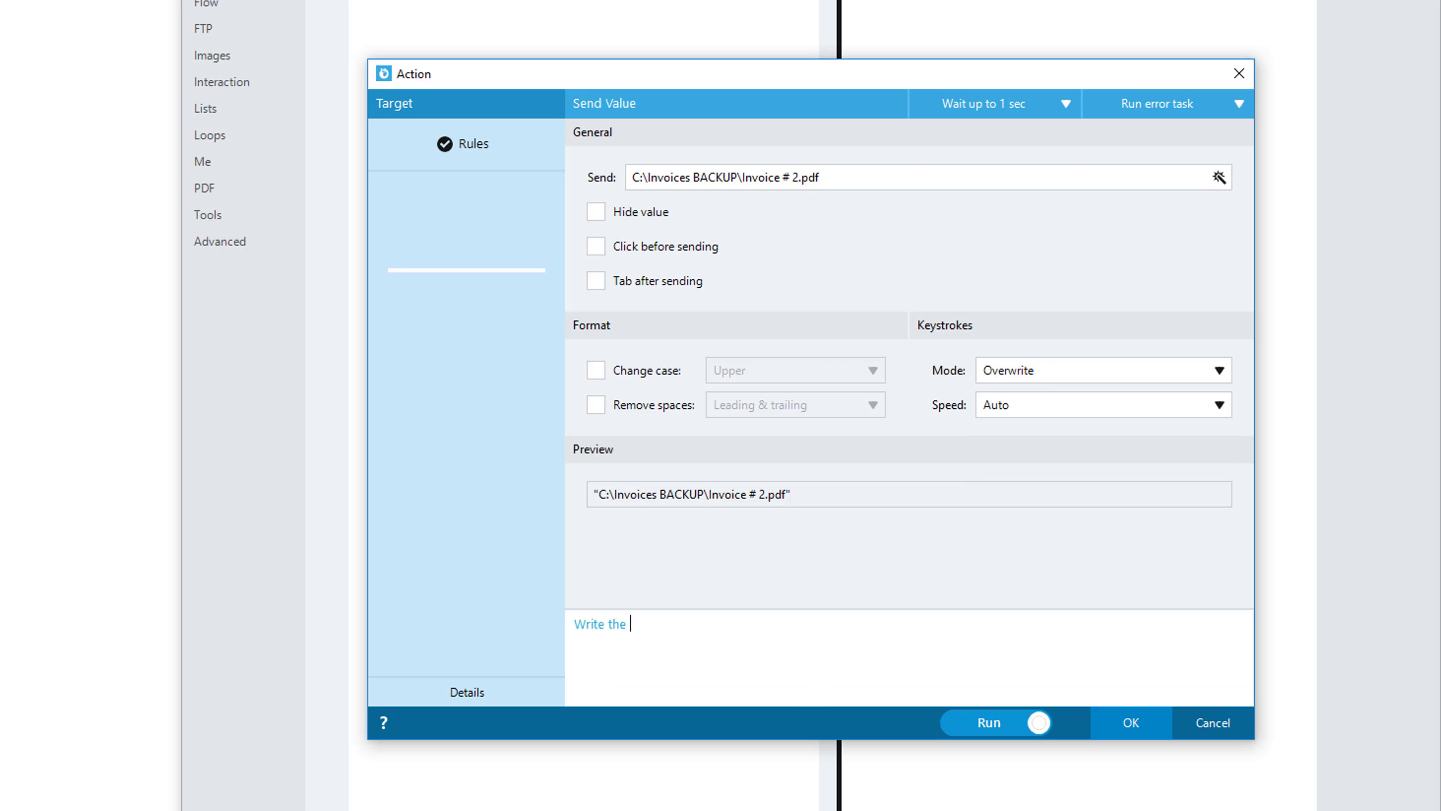
type("ll path of the file")
left_click(937, 724)
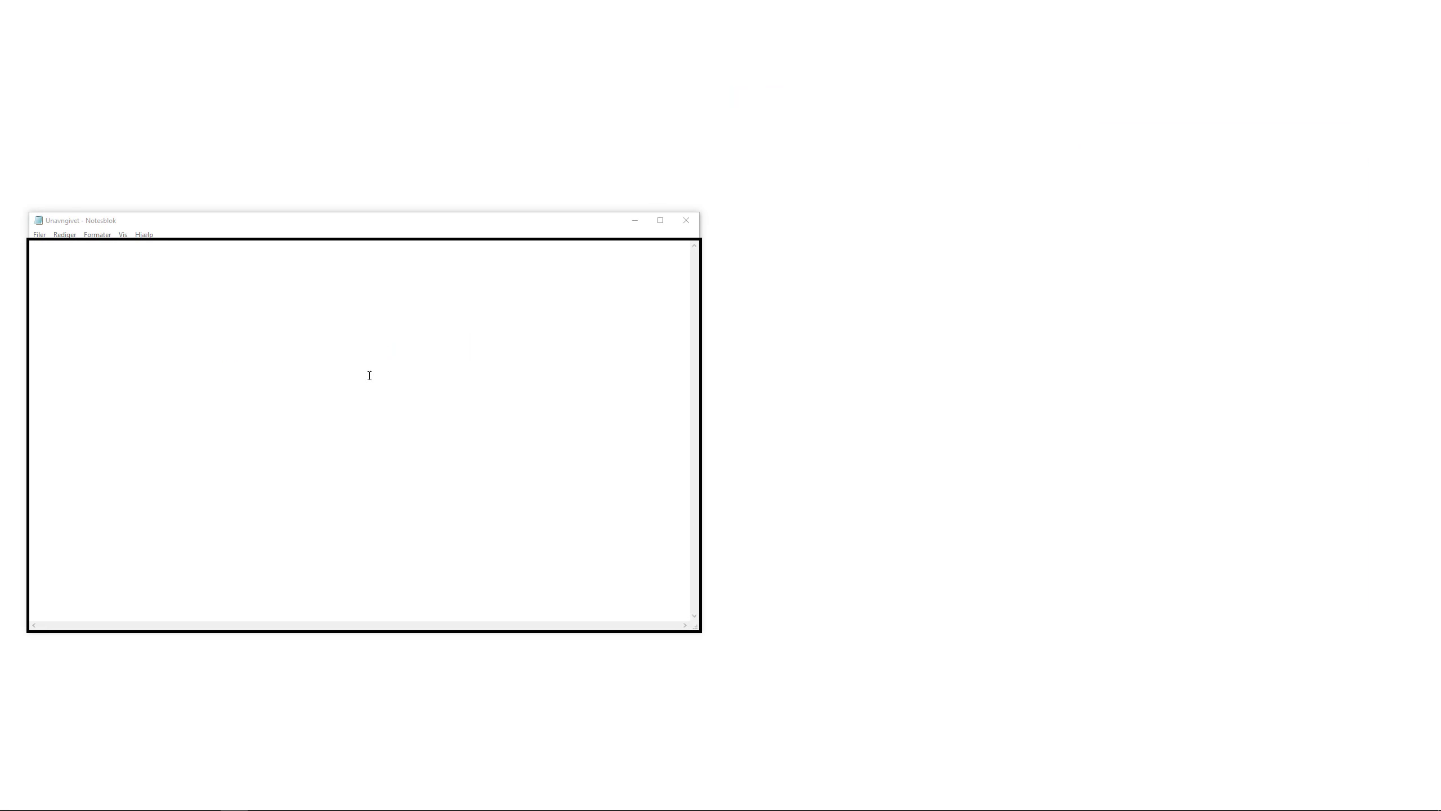
Target the empty Notepad document's text area and create a Send Value action that sends "Hello, I can write everywhere".
left_click(279, 329)
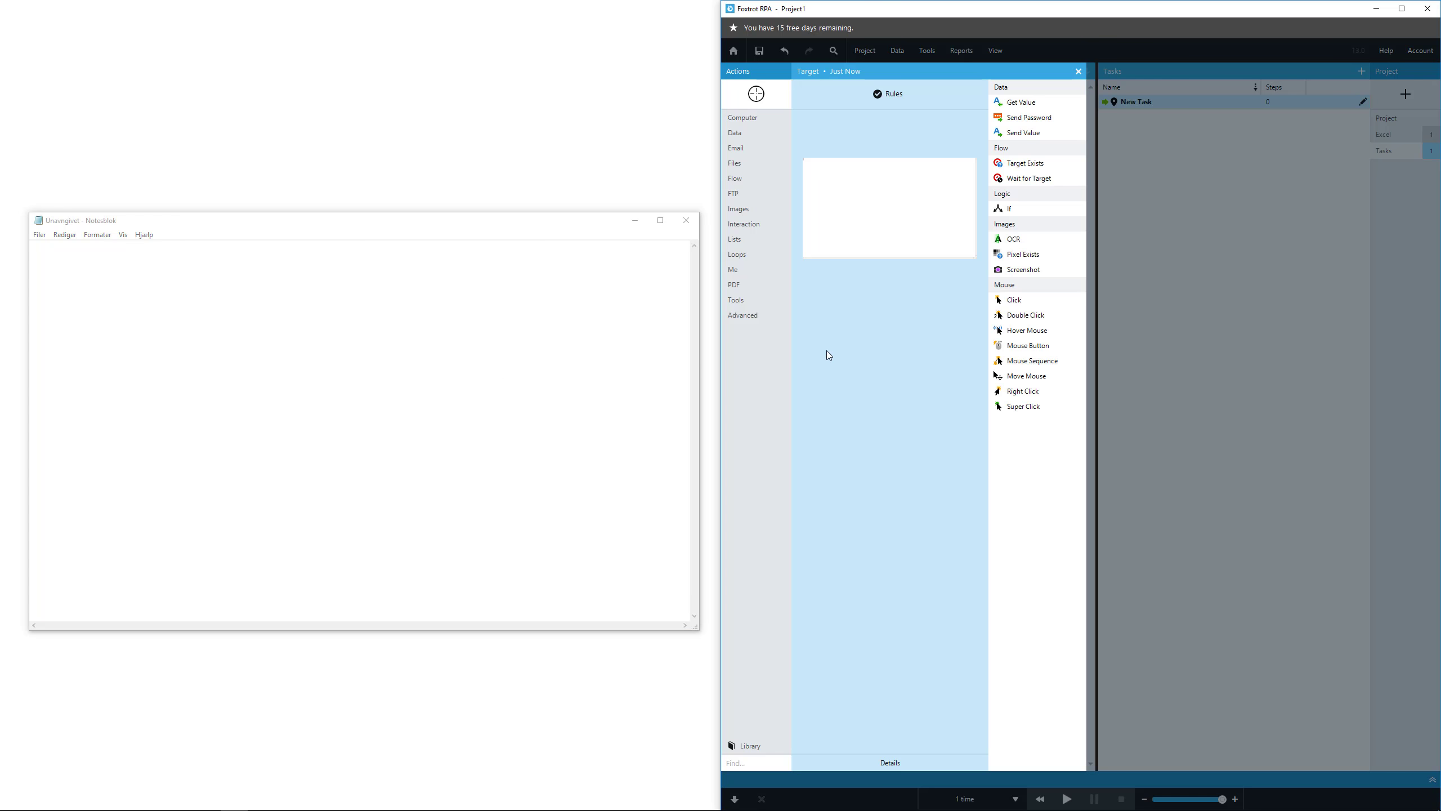
left_click(1022, 132)
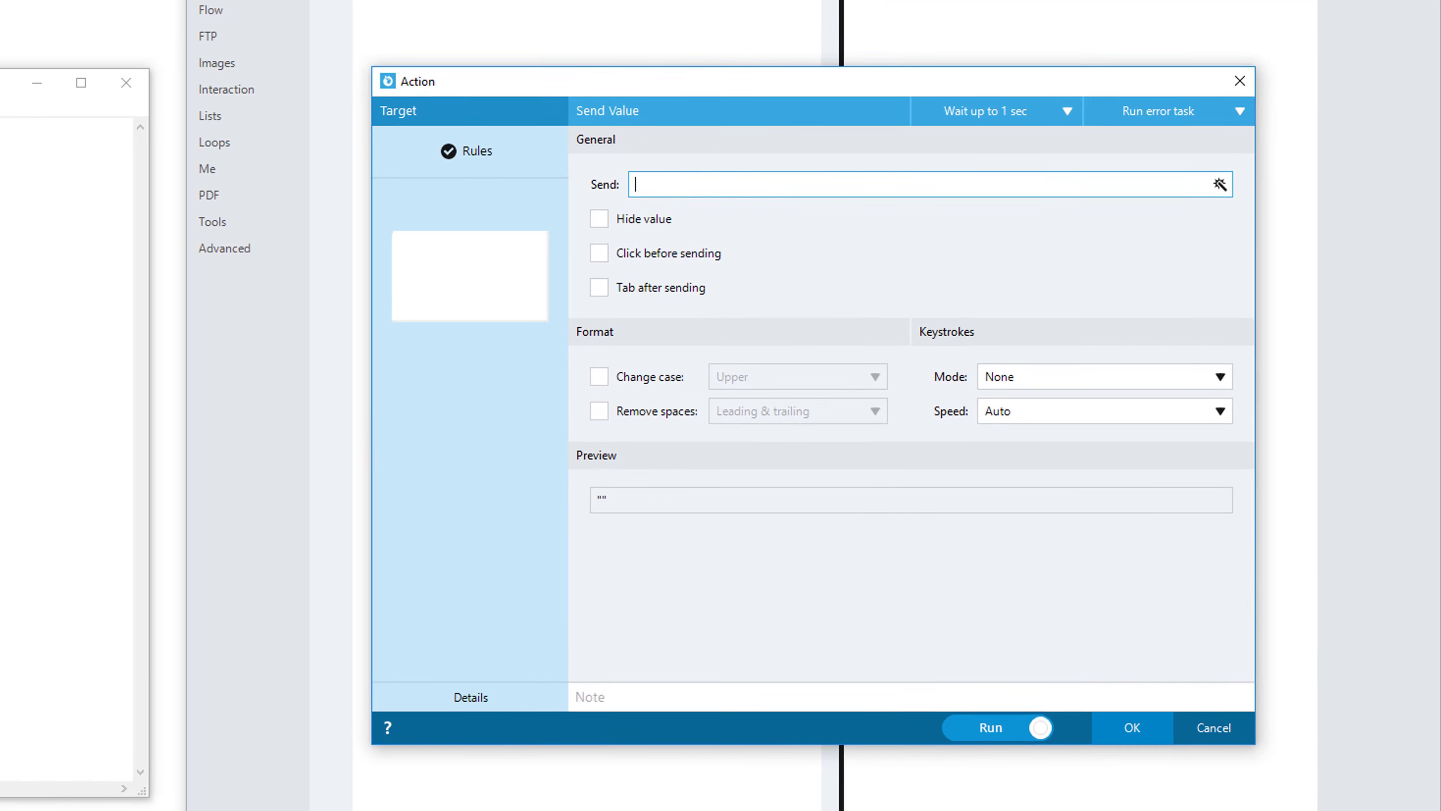
type("Hello")
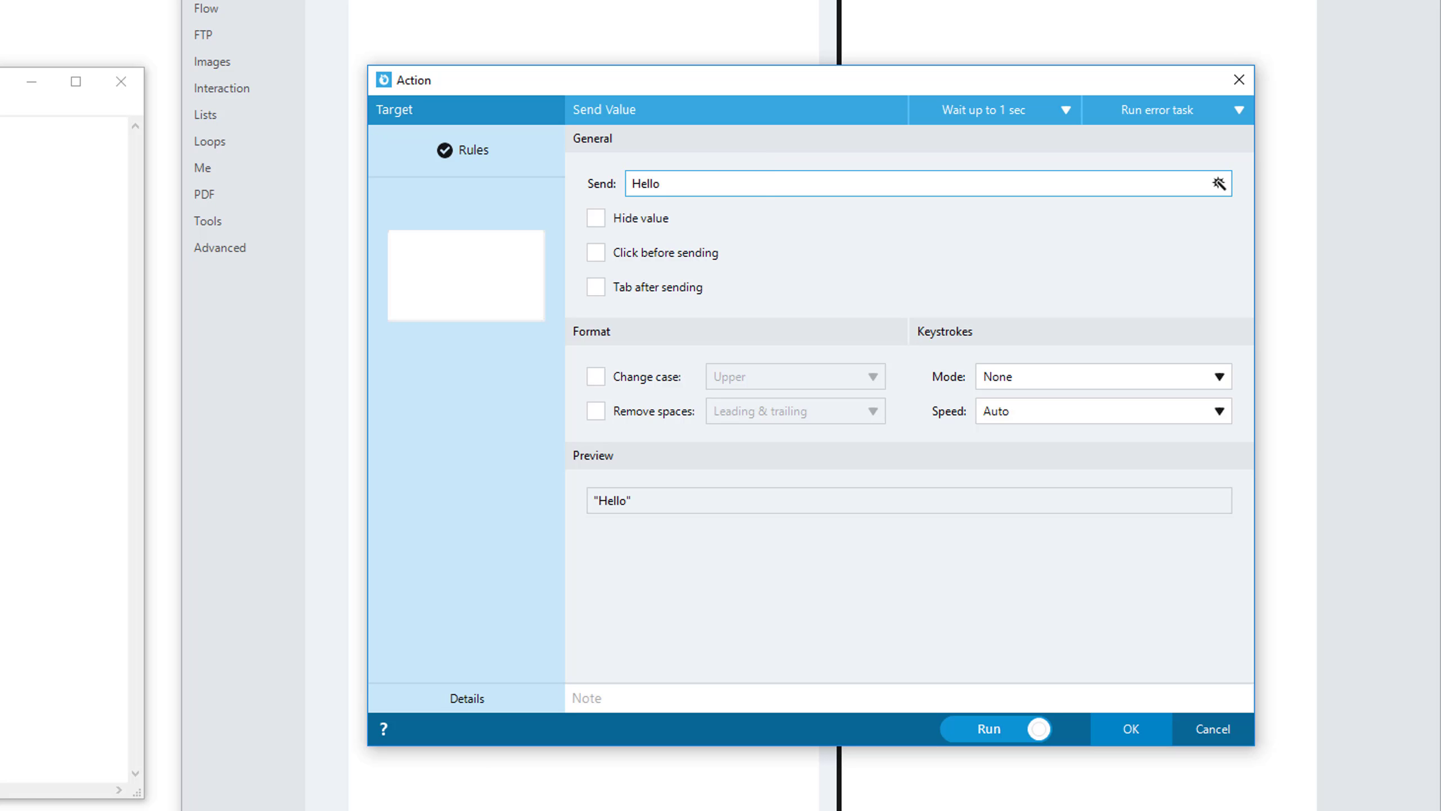
type(", I can write every")
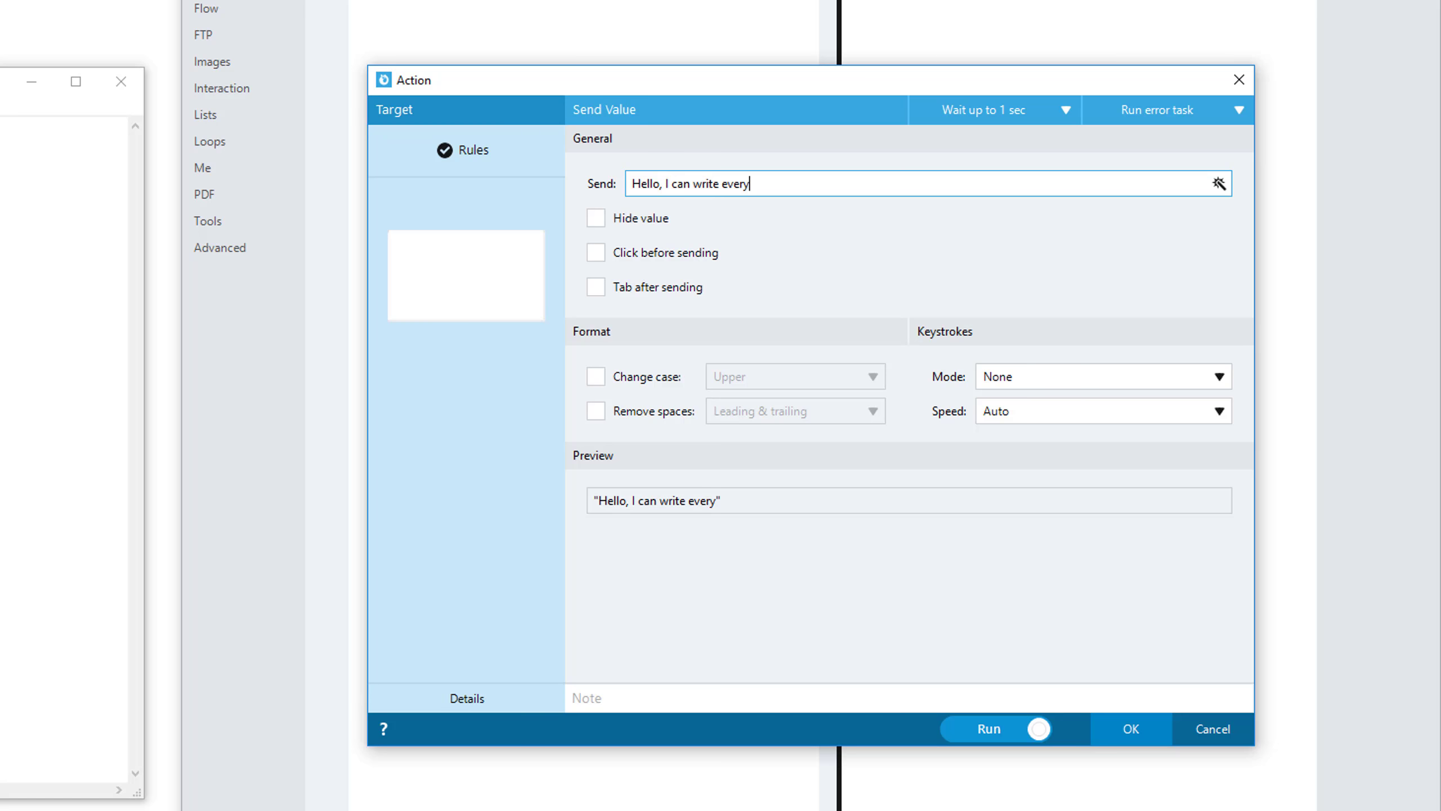
type("wer")
key("BackSpace")
key("BackSpace")
type("here")
Add the note "Write in Notepad" to the action and run it.
left_click(1106, 702)
type("Write in Notepad")
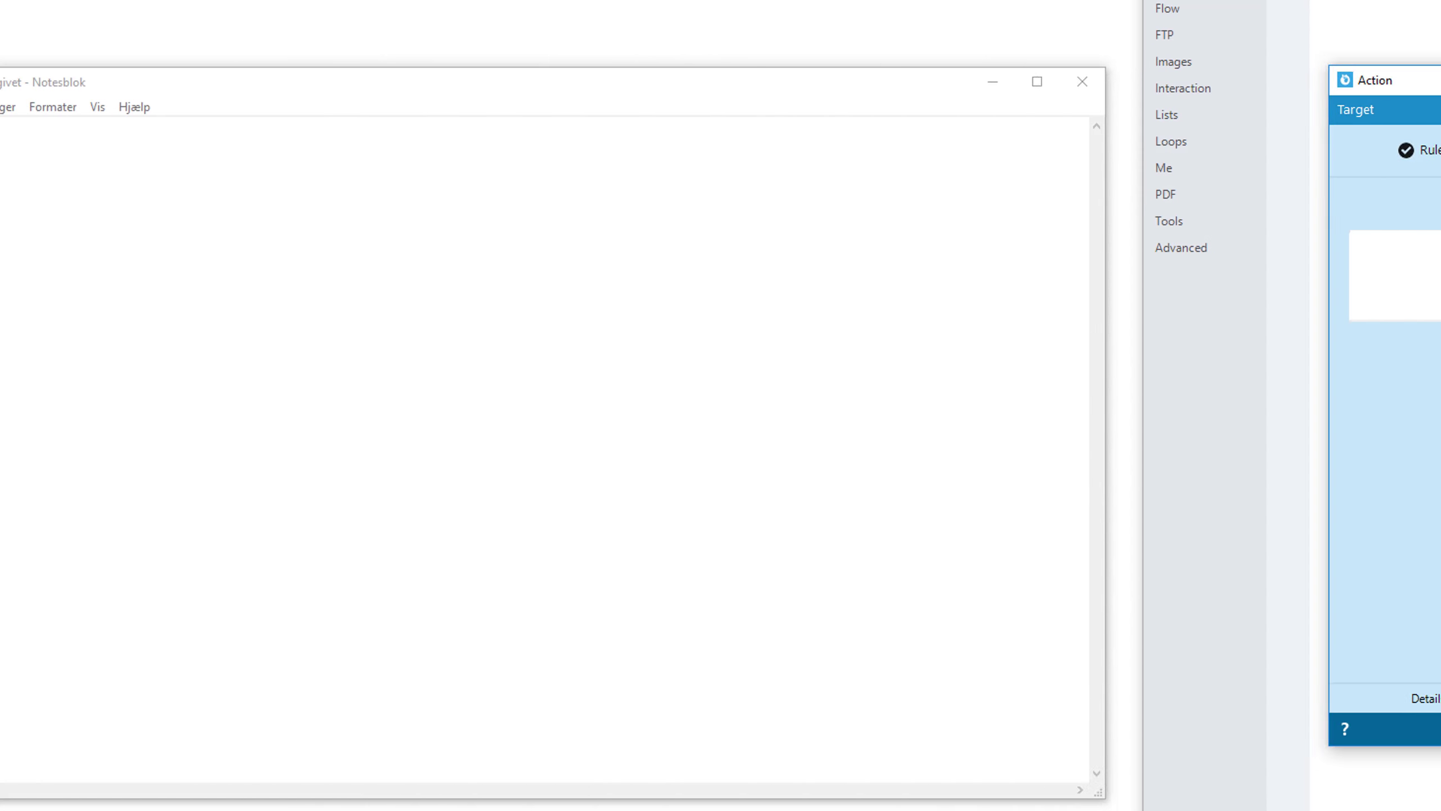
left_click(1126, 727)
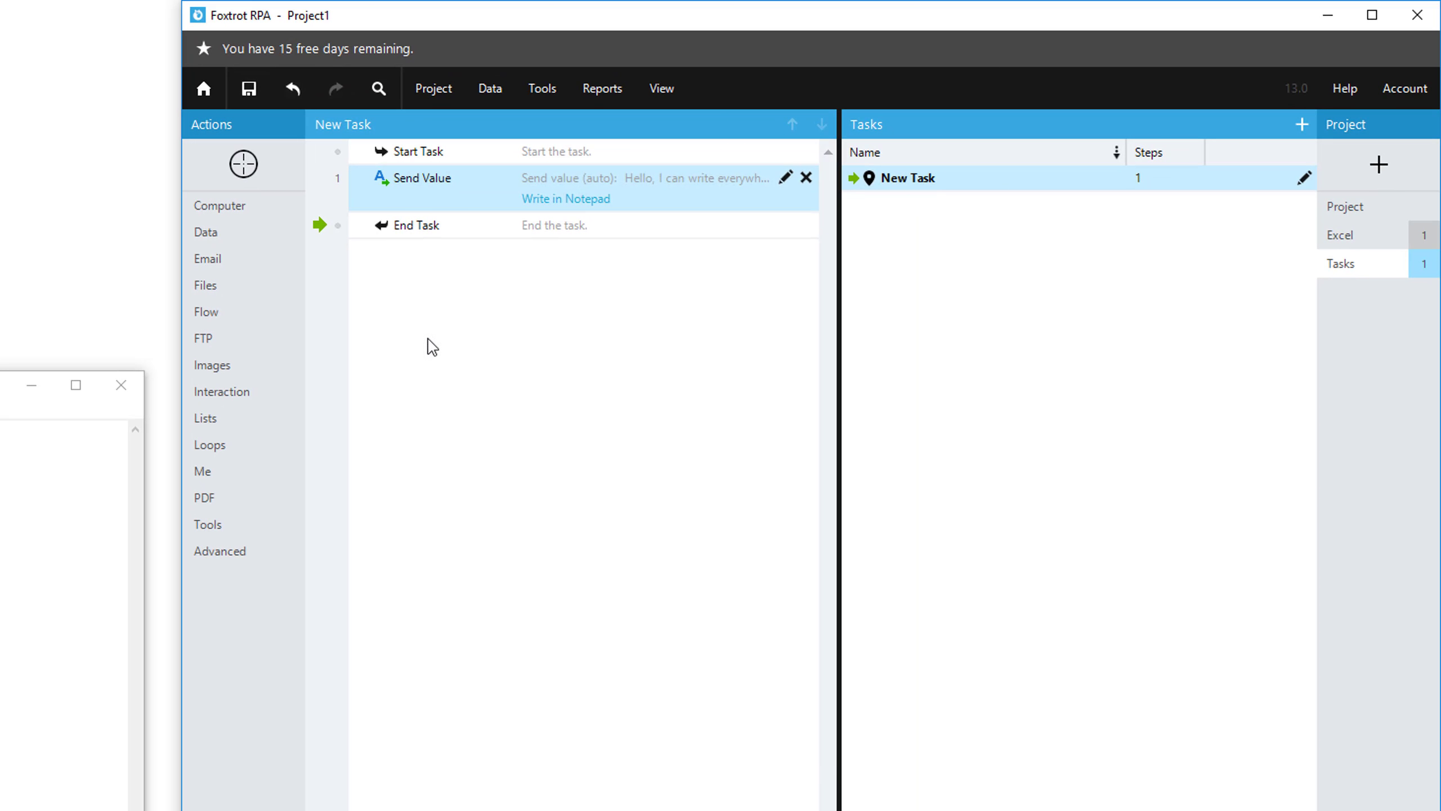
Create another Send Value action for the Notepad text area that sends [^Enter][^Enter] followed by text beginning "Just like".
left_click_drag(243, 167, 74, 539)
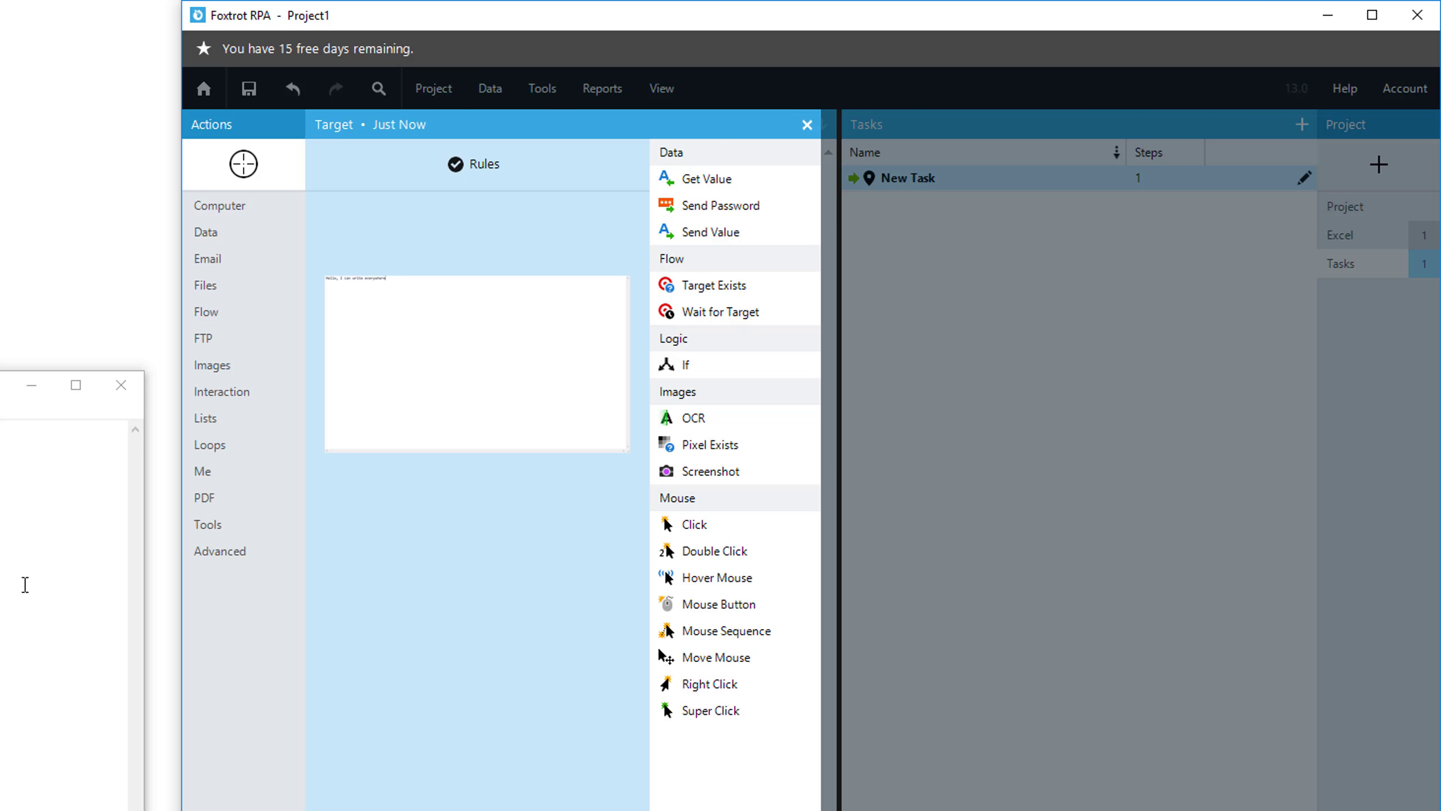
left_click(743, 235)
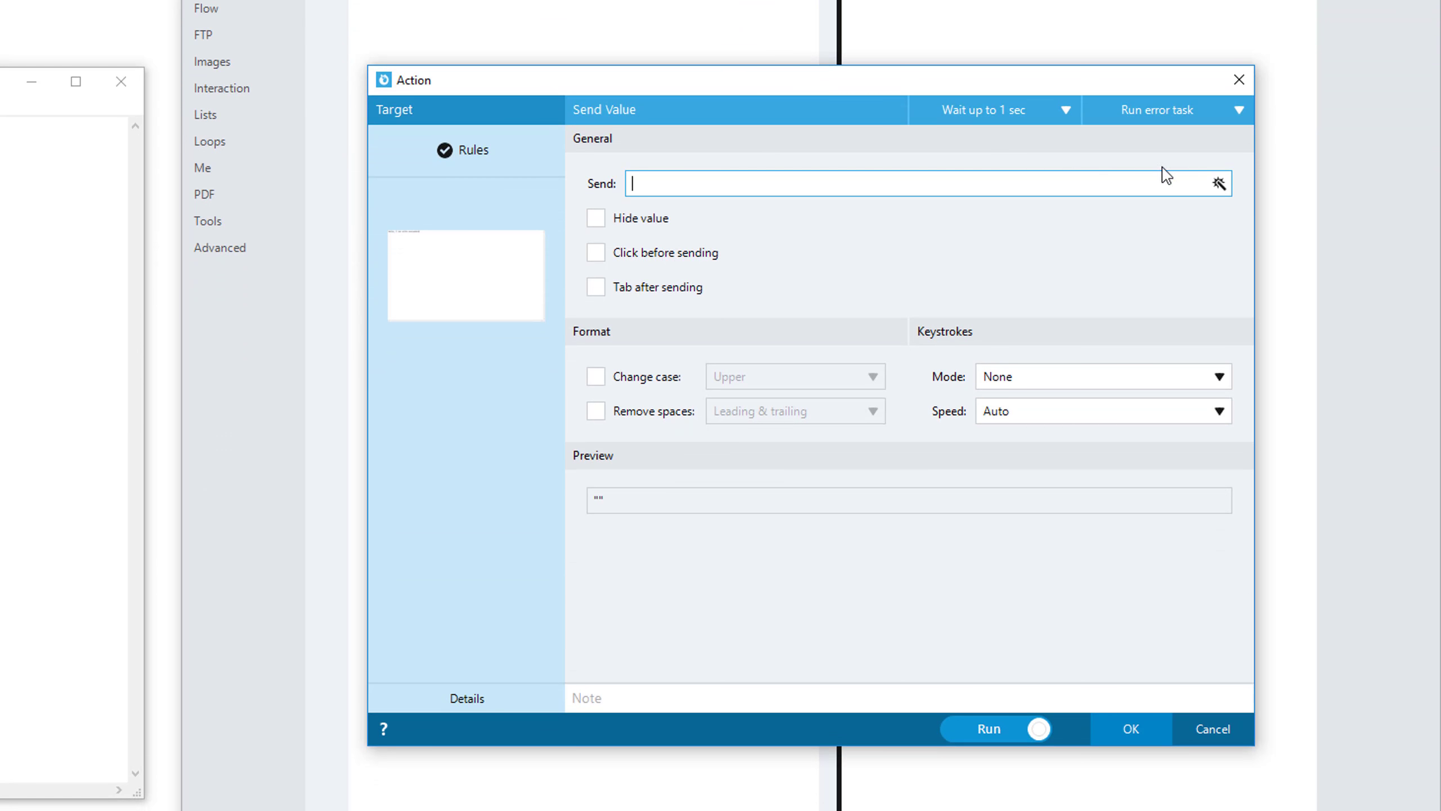
left_click(1219, 183)
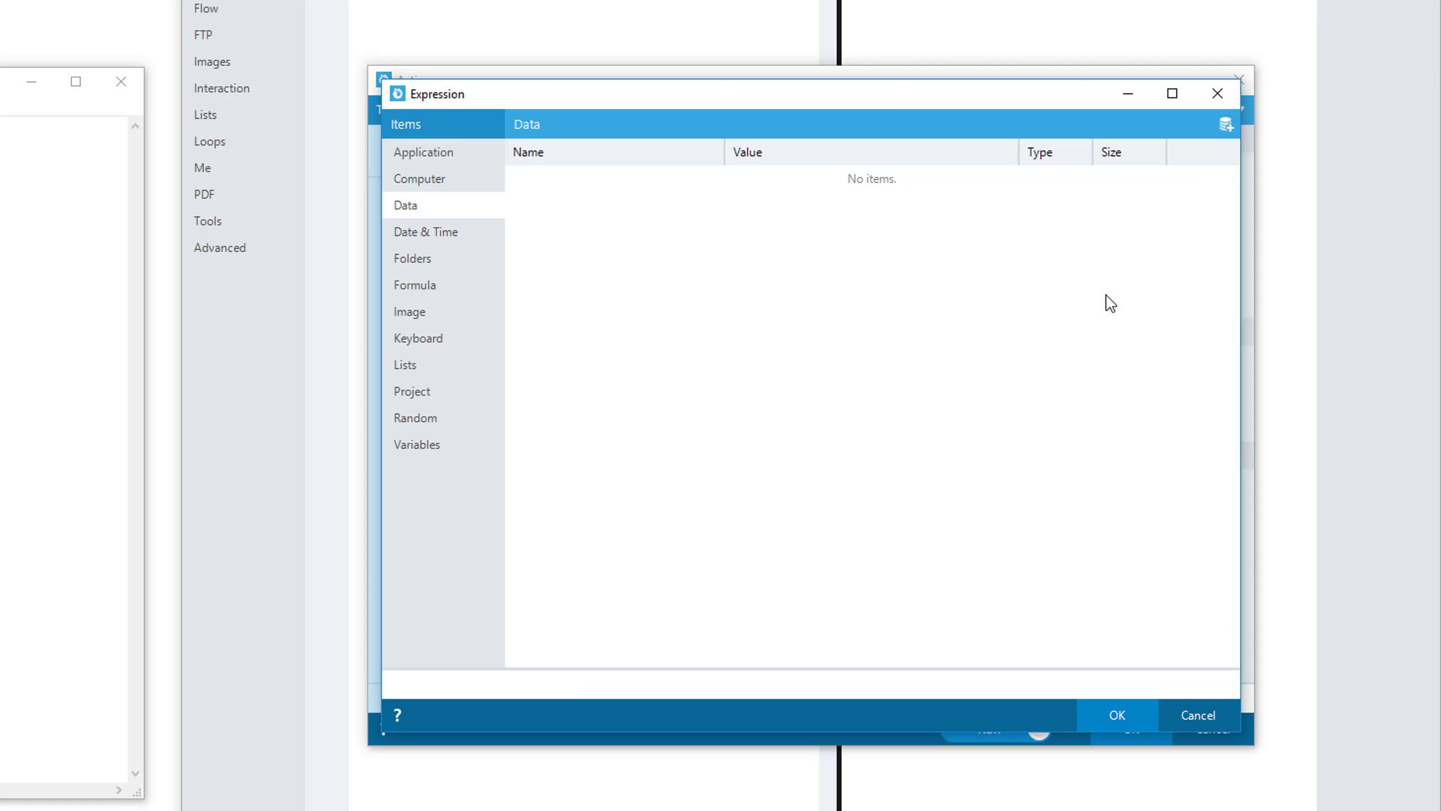
left_click(457, 344)
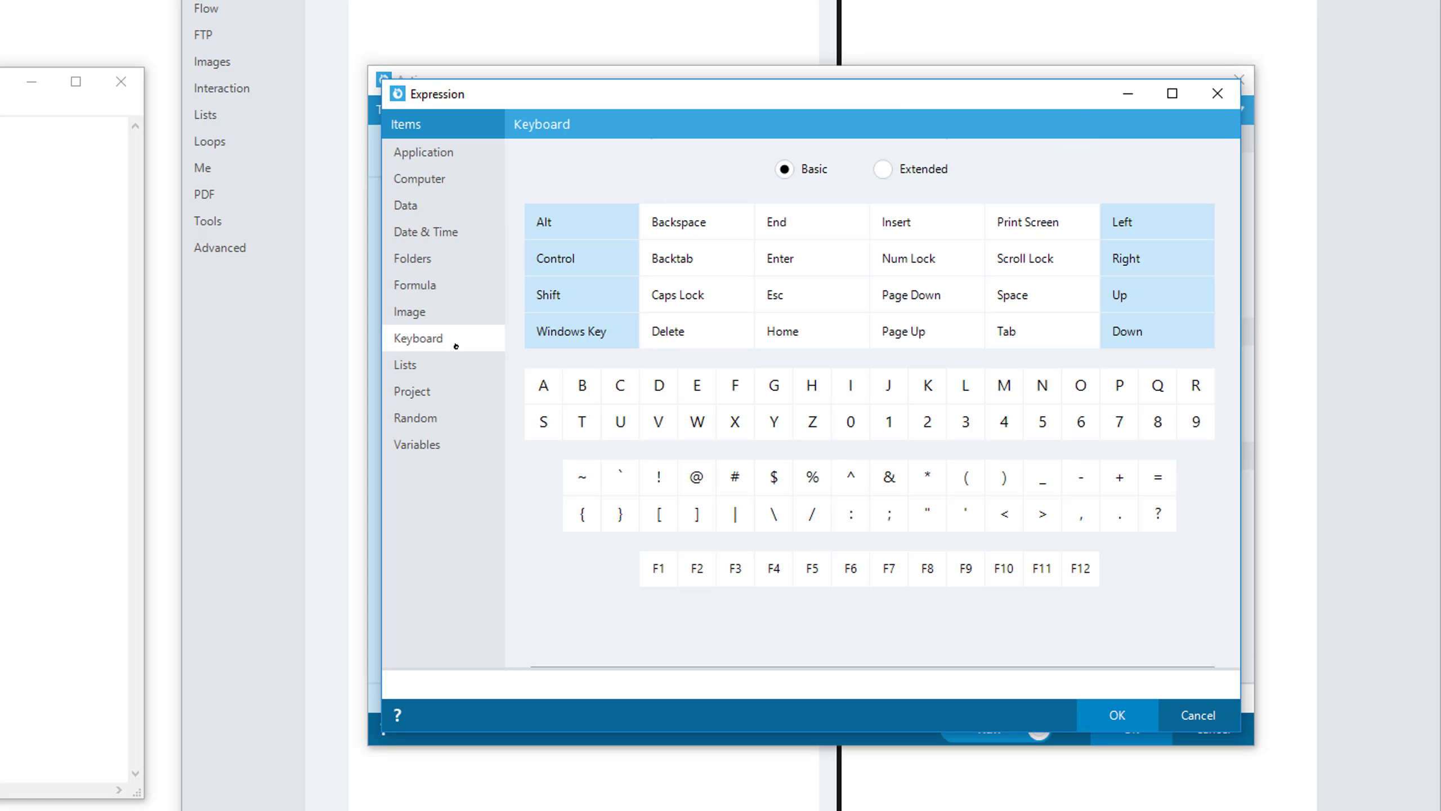
double_click(797, 271)
left_click(1113, 711)
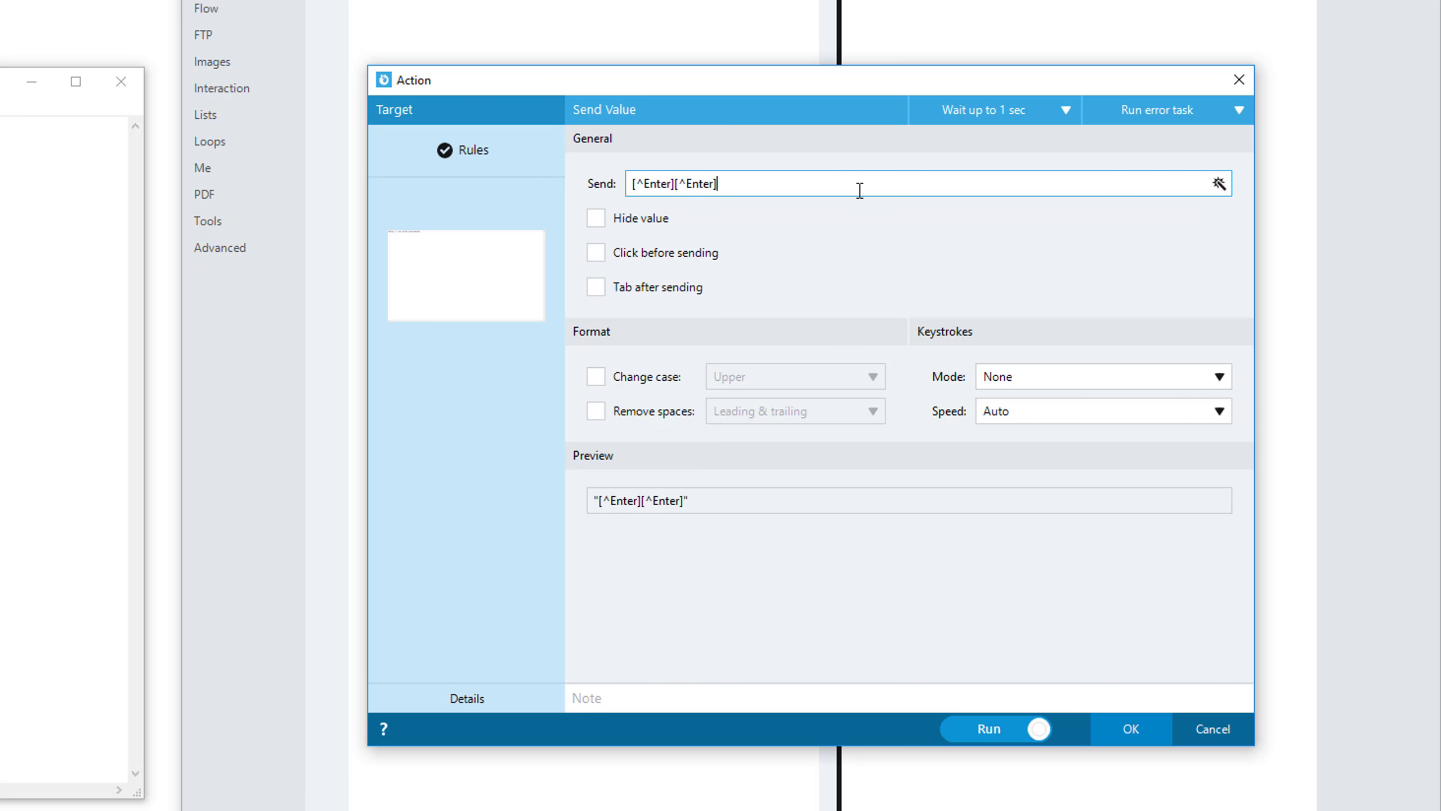
type("Just like y")
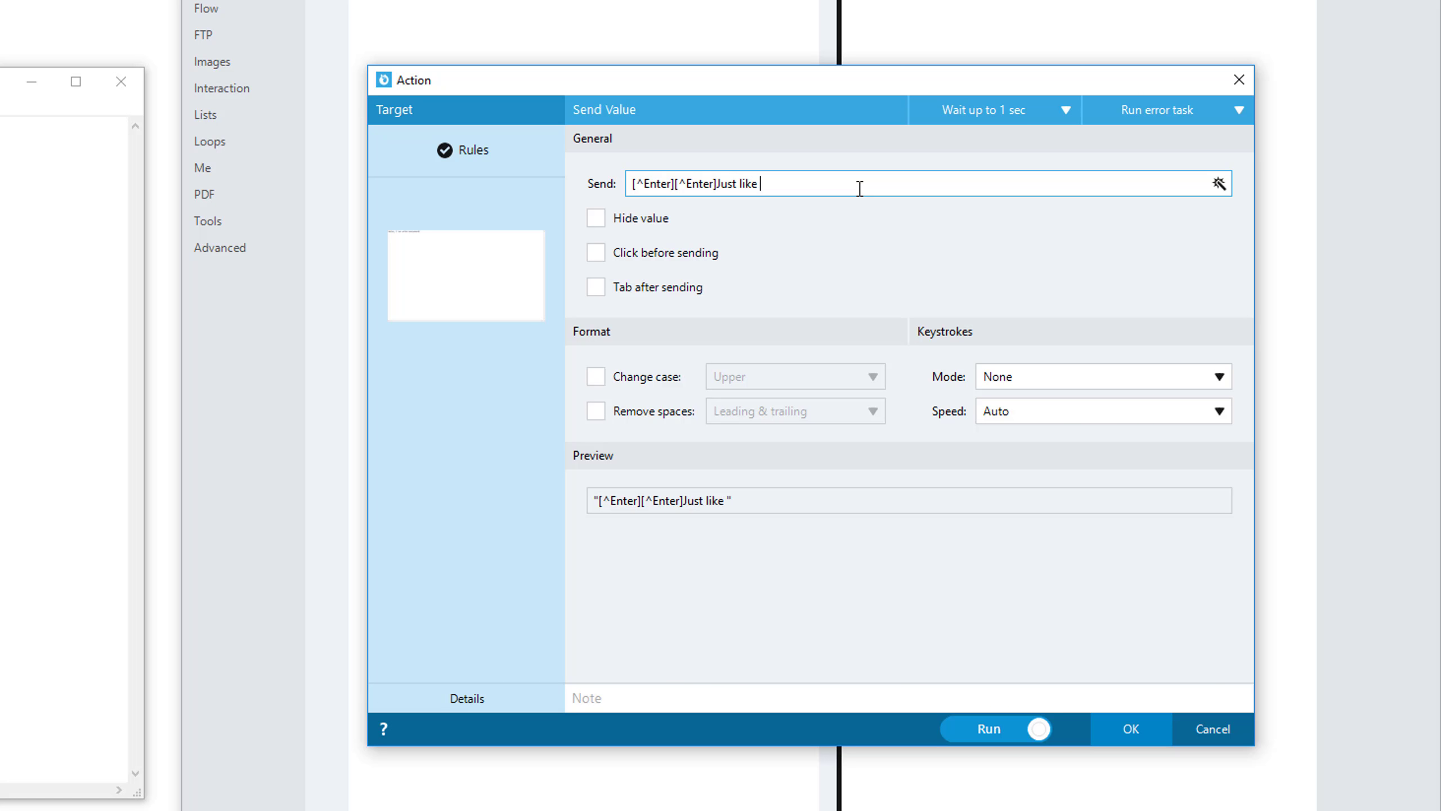